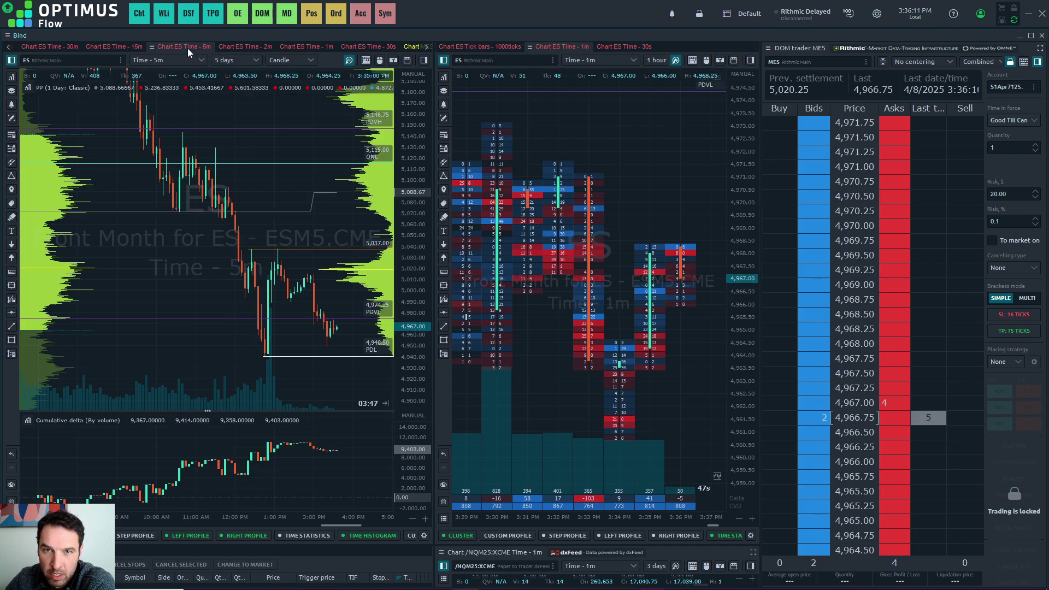
Step: Compare the ES 1-minute chart with the ES 5-minute chart in the chart group
{"action": "left_click", "coordinate": [321, 47]}
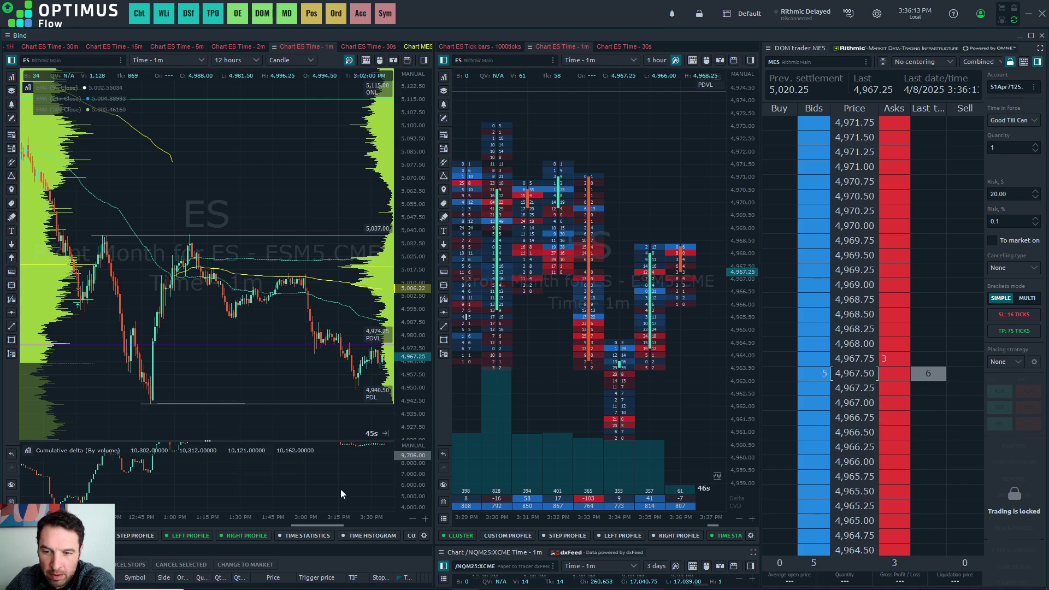
{"action": "left_click", "coordinate": [177, 46]}
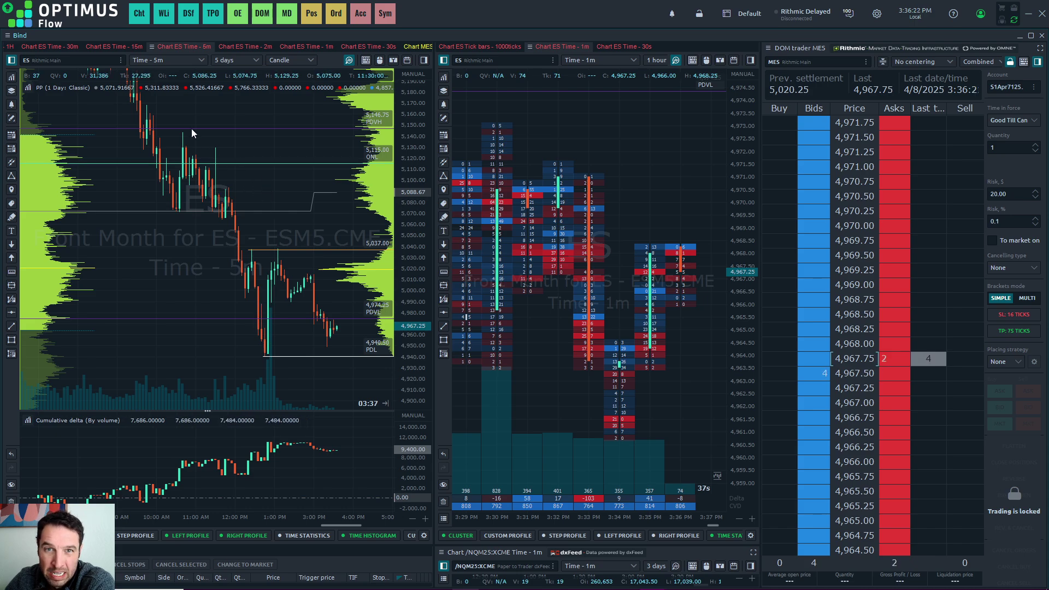
Step: Create a new chart panel and load the NQ front-month future from Rithmic Main's CME futures
{"action": "left_click", "coordinate": [140, 17]}
{"action": "left_click_drag", "start_coordinate": [443, 176], "coordinate": [301, 149]}
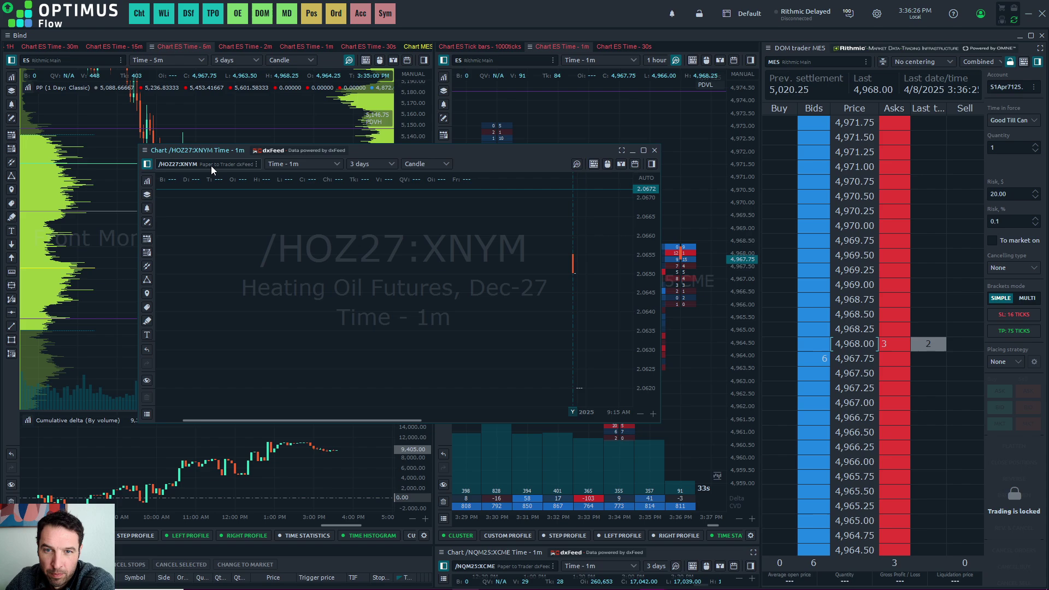
{"action": "left_click", "coordinate": [211, 164]}
{"action": "left_click", "coordinate": [163, 200]}
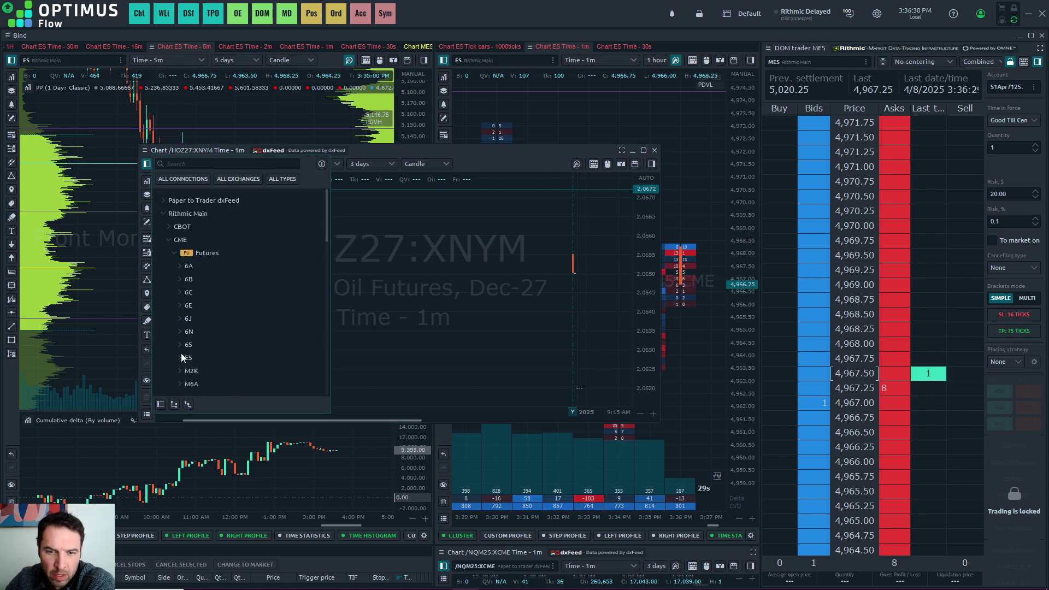
{"action": "scroll", "coordinate": [219, 323], "scroll_direction": "down", "scroll_amount": 3}
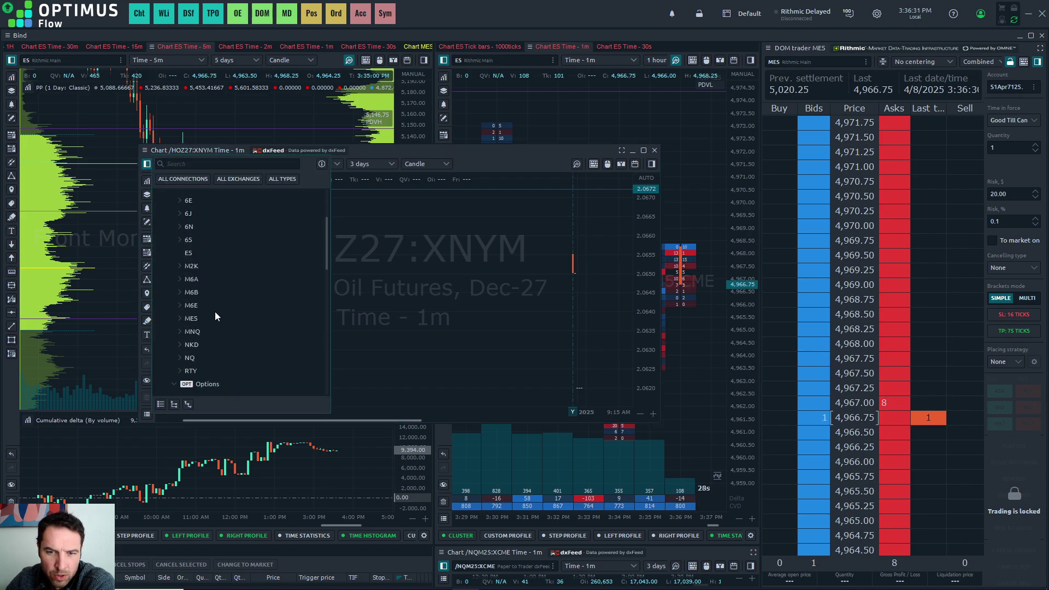
{"action": "left_click", "coordinate": [179, 358]}
{"action": "scroll", "coordinate": [227, 326], "scroll_direction": "down", "scroll_amount": 2}
{"action": "left_click", "coordinate": [242, 332]}
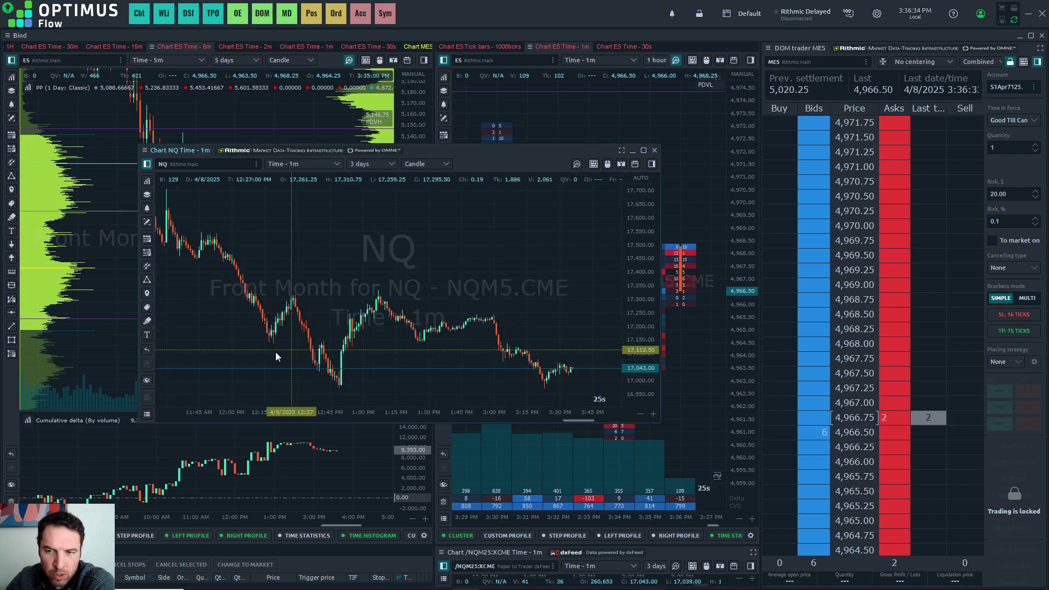
Step: Move the NQ chart over the ES chart group and resize it to cover the area up to the ES footprint chart
{"action": "left_click_drag", "start_coordinate": [464, 150], "coordinate": [327, 38]}
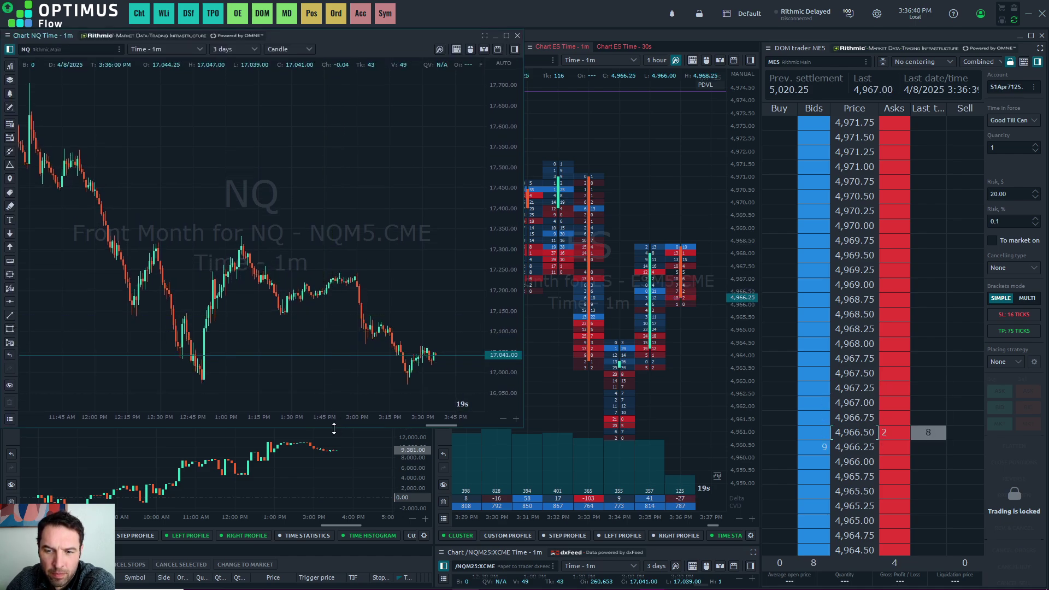
{"action": "left_click_drag", "start_coordinate": [334, 429], "coordinate": [339, 582]}
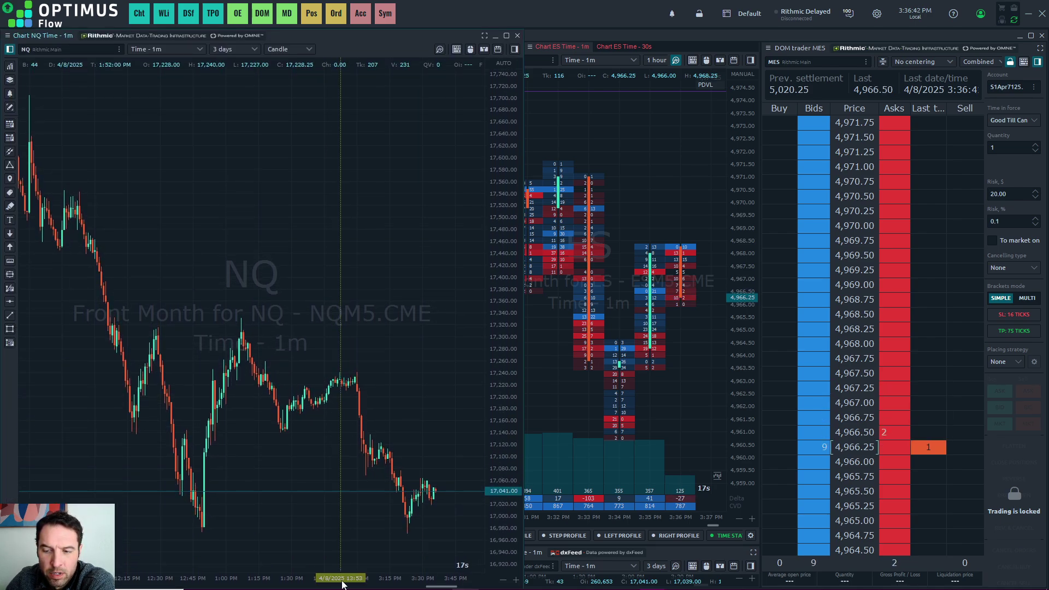
{"action": "left_click_drag", "start_coordinate": [523, 323], "coordinate": [432, 319]}
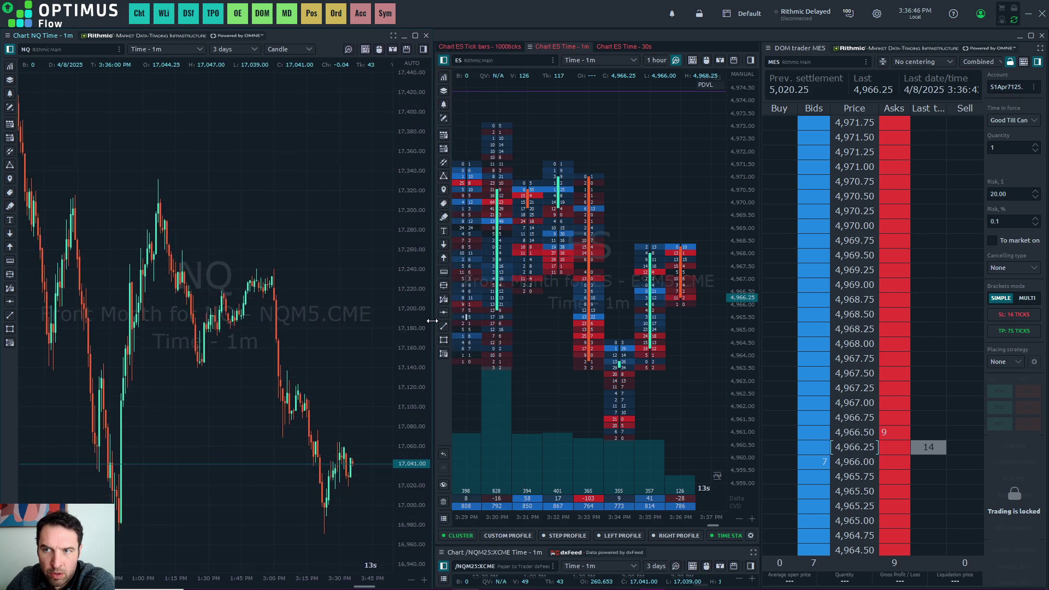
Step: Show the Volume Analysis toolbar on the NQ chart and compress the price scale to free space around the candles
{"action": "left_click", "coordinate": [348, 50]}
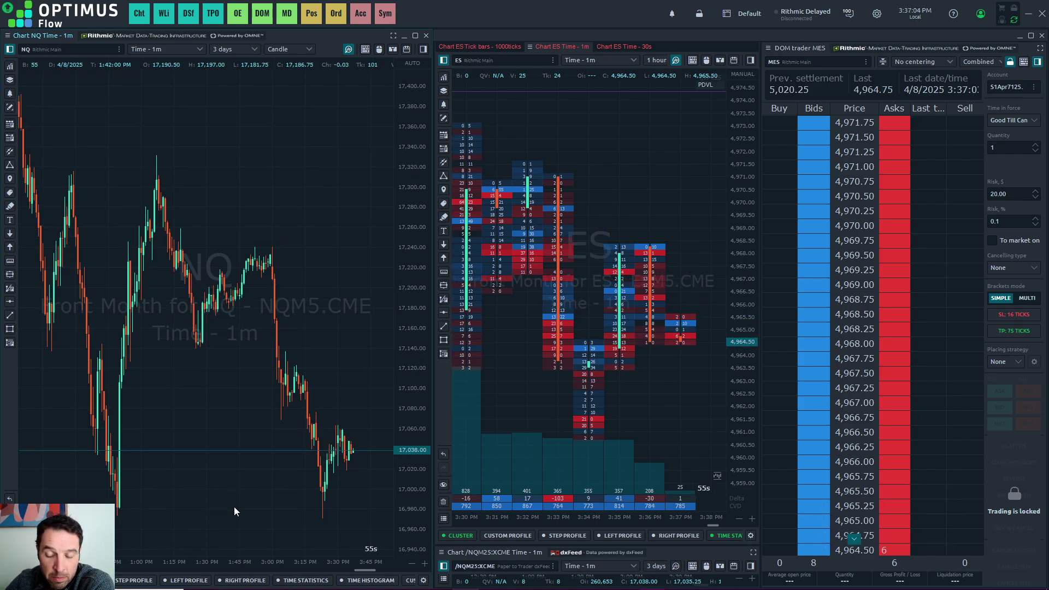
{"action": "scroll", "coordinate": [404, 340], "scroll_direction": "down", "scroll_amount": 2}
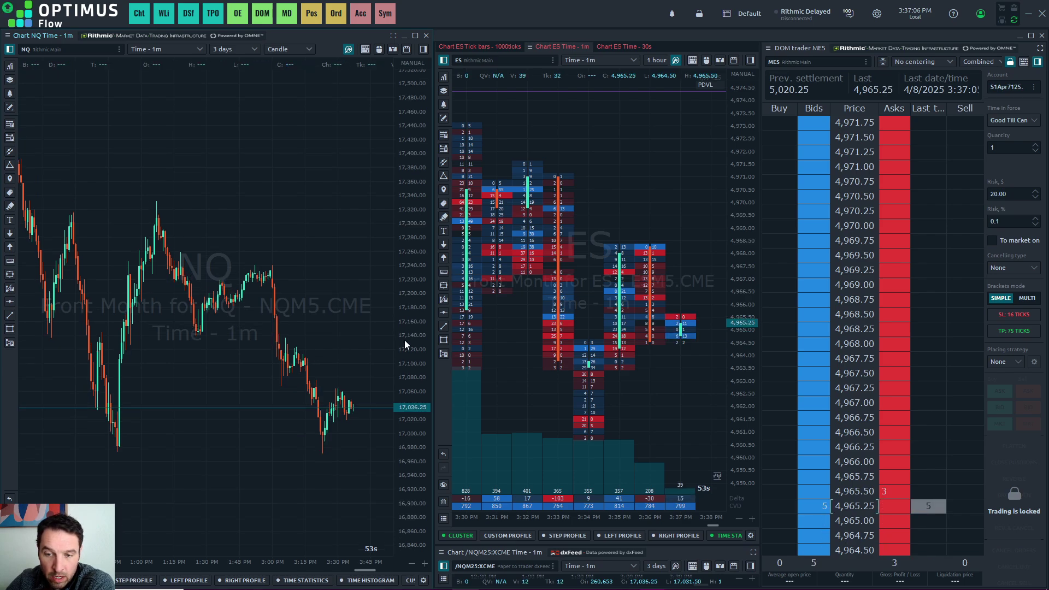
{"action": "left_click_drag", "start_coordinate": [343, 358], "coordinate": [329, 322]}
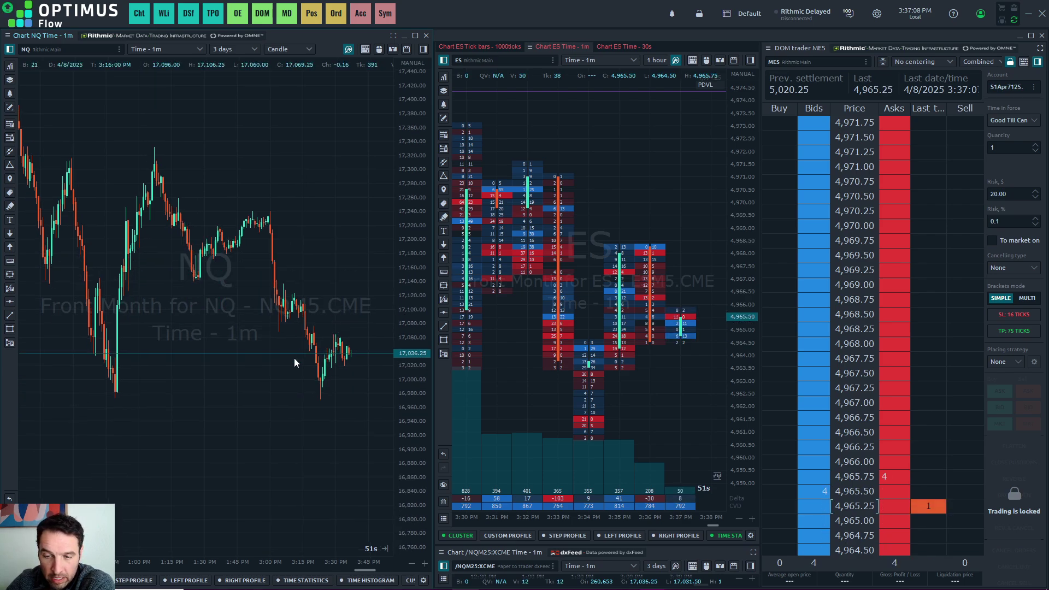
Step: Enable the NQ chart's left profile for Yesterday only, coloured yellow, with the 15 minutes range turned off
{"action": "left_click", "coordinate": [179, 581]}
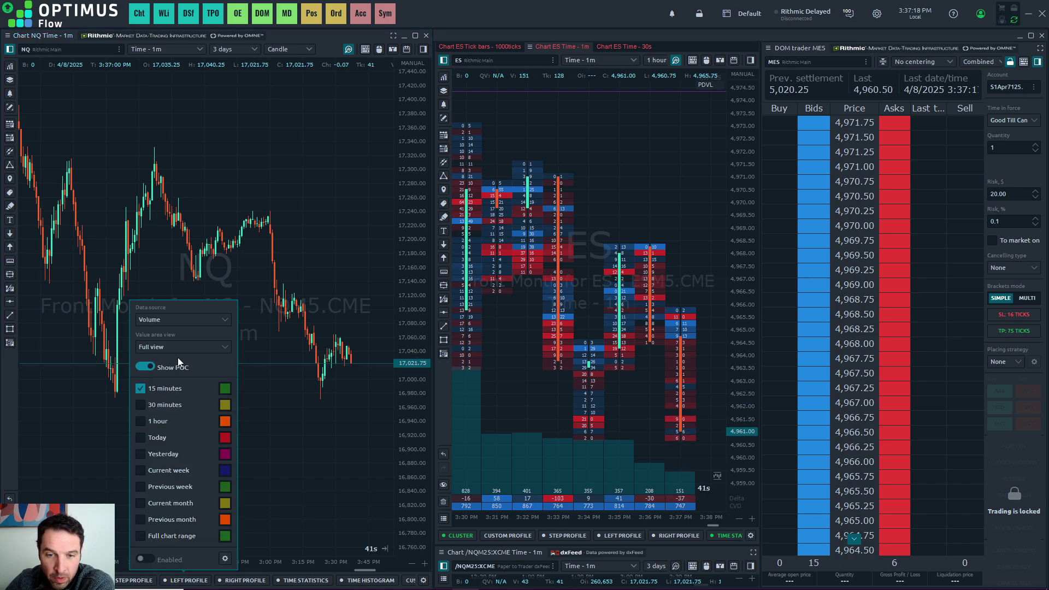
{"action": "left_click", "coordinate": [140, 389]}
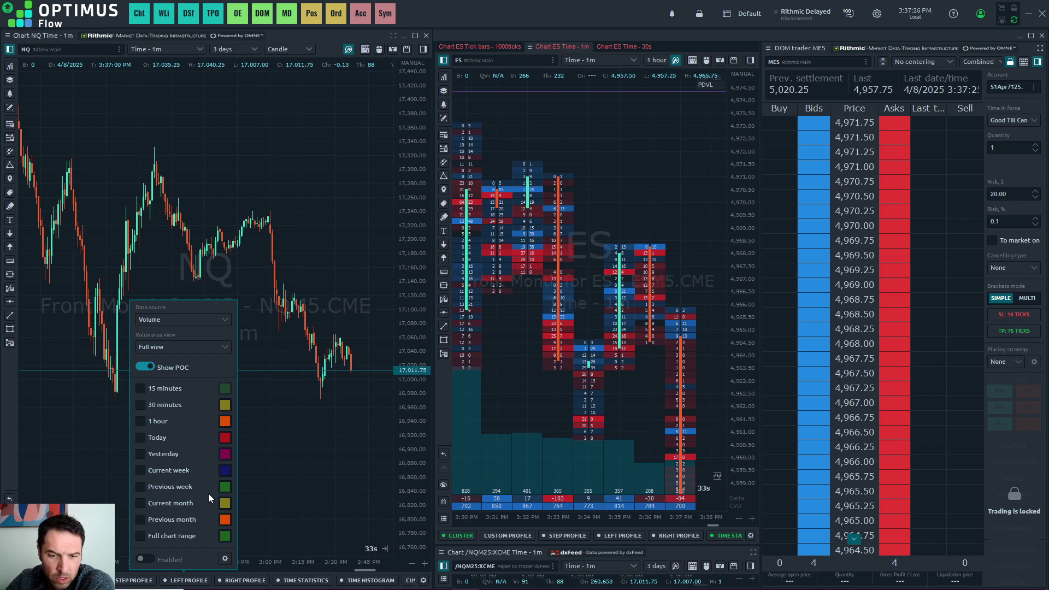
{"action": "left_click", "coordinate": [139, 454]}
{"action": "left_click", "coordinate": [227, 457]}
{"action": "left_click", "coordinate": [238, 455]}
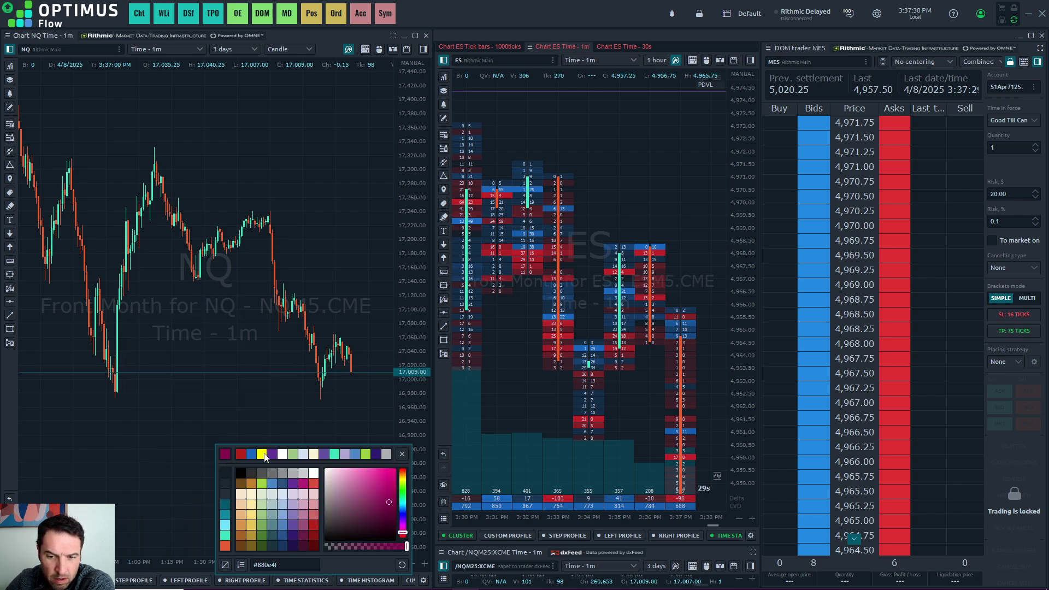
{"action": "left_click", "coordinate": [171, 544]}
{"action": "left_click", "coordinate": [173, 581]}
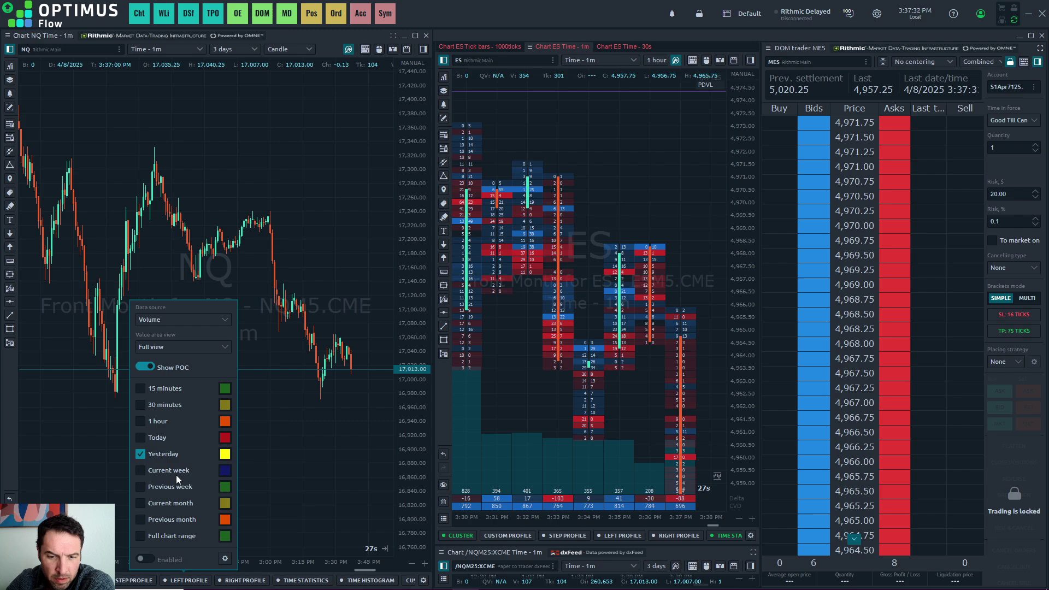
{"action": "left_click", "coordinate": [146, 558]}
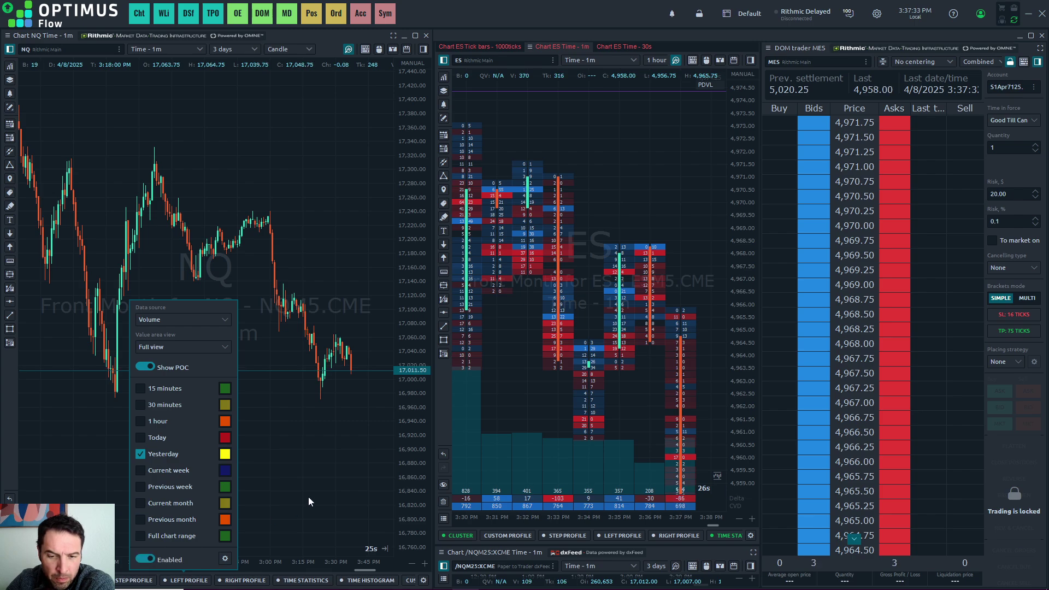
Step: Enable the NQ chart's right profile for Today only, coloured yellow, with the 15 minutes range turned off
{"action": "left_click", "coordinate": [231, 581]}
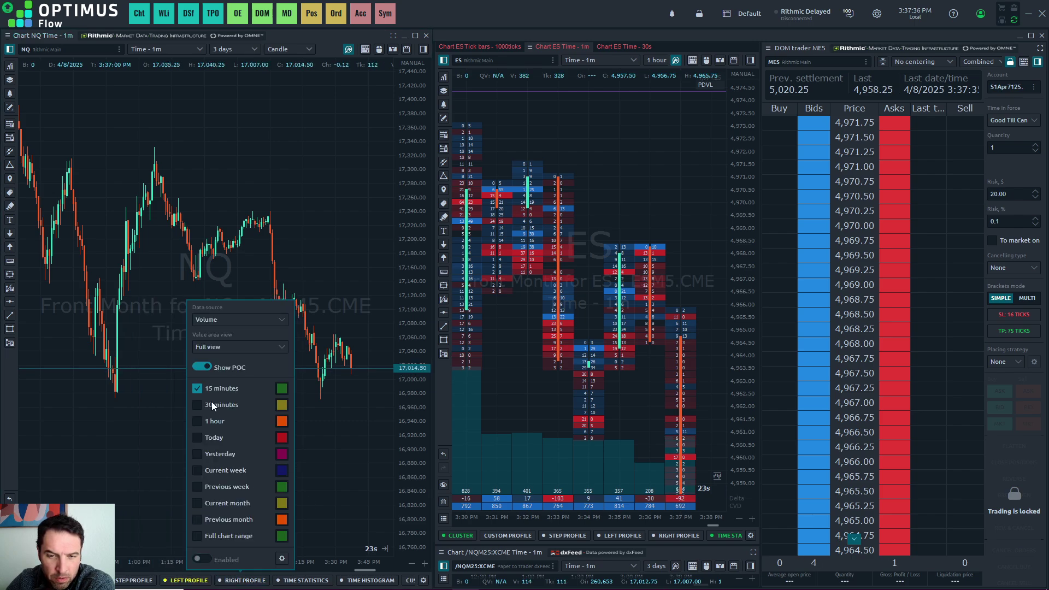
{"action": "left_click", "coordinate": [197, 389]}
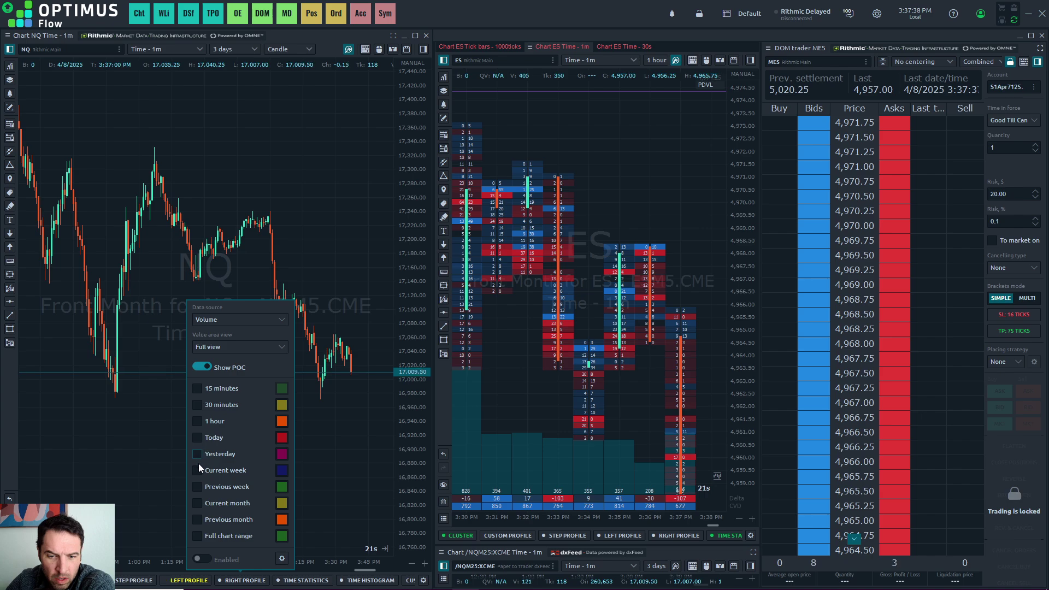
{"action": "left_click", "coordinate": [281, 437]}
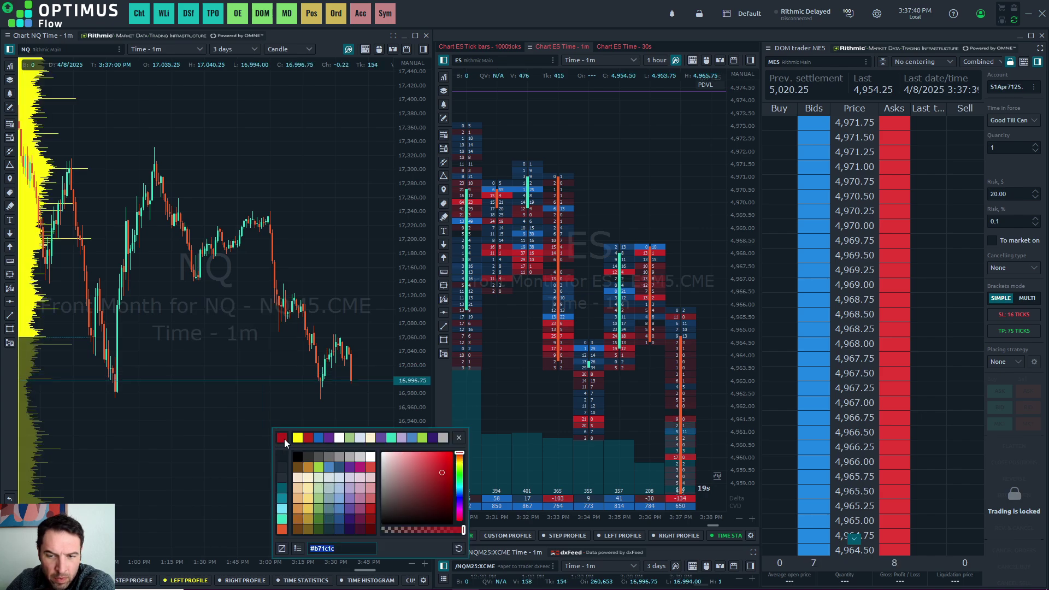
{"action": "left_click", "coordinate": [284, 438]}
{"action": "left_click", "coordinate": [245, 439]}
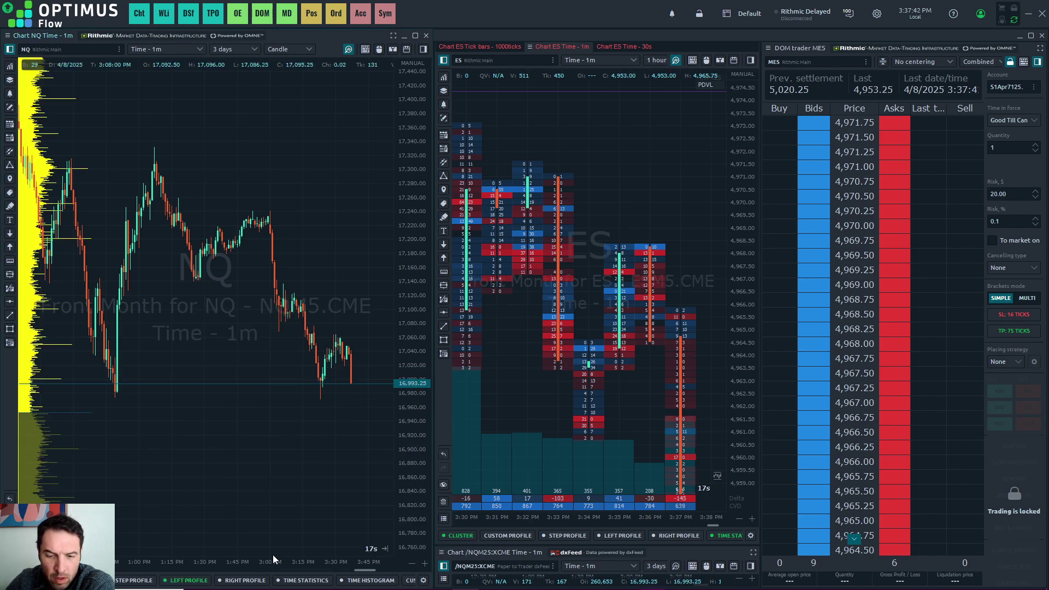
{"action": "left_click", "coordinate": [244, 580]}
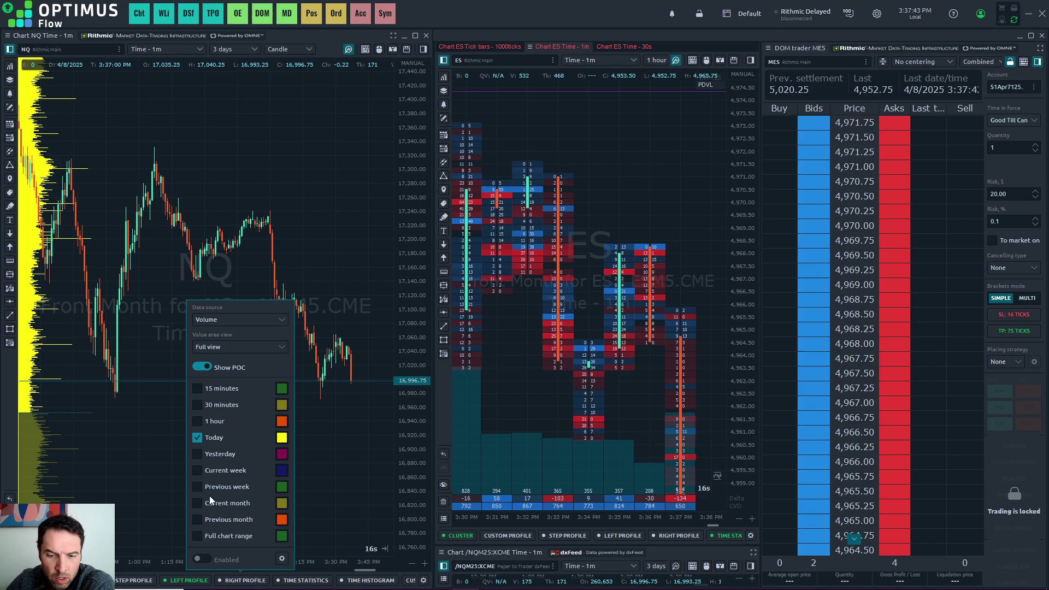
{"action": "left_click", "coordinate": [339, 454]}
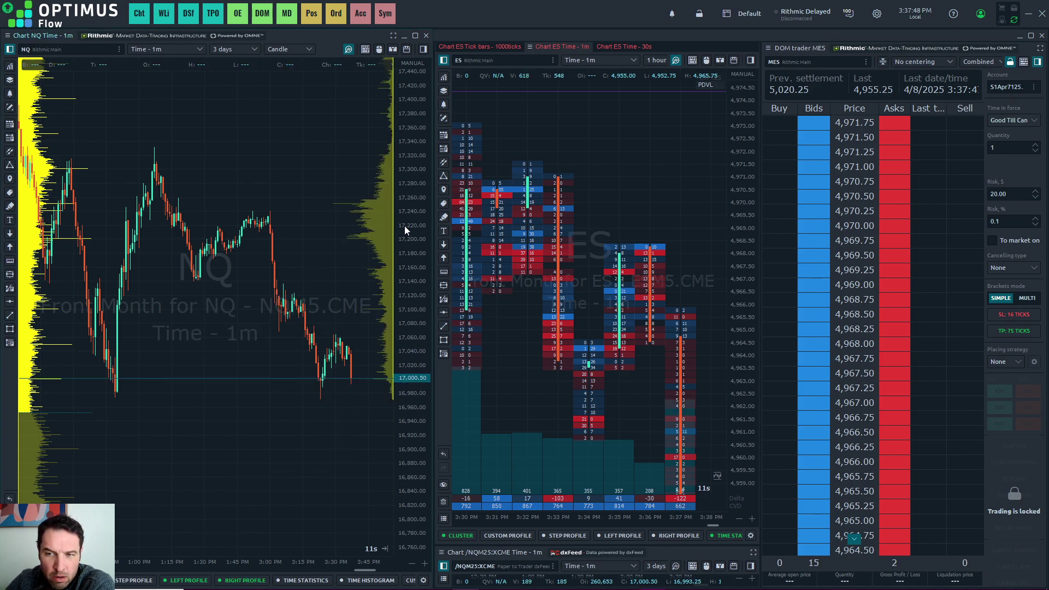
Step: Rescale and reposition the NQ chart so that the main areas of both volume profiles are in view
{"action": "left_click_drag", "start_coordinate": [404, 225], "coordinate": [403, 238]}
{"action": "scroll", "coordinate": [403, 238], "scroll_direction": "up", "scroll_amount": 4}
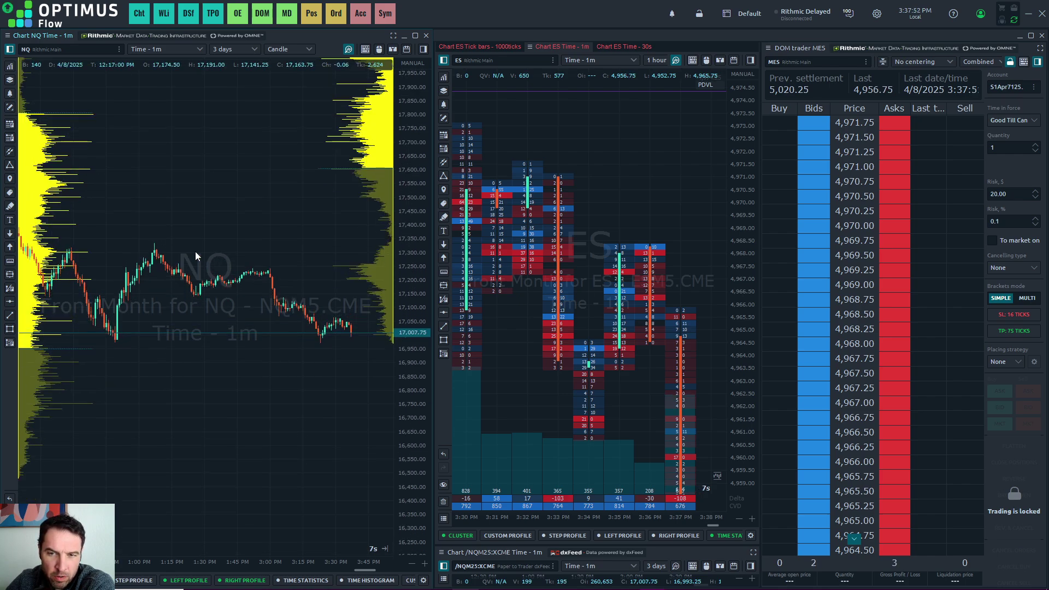
{"action": "left_click_drag", "start_coordinate": [328, 110], "coordinate": [325, 247]}
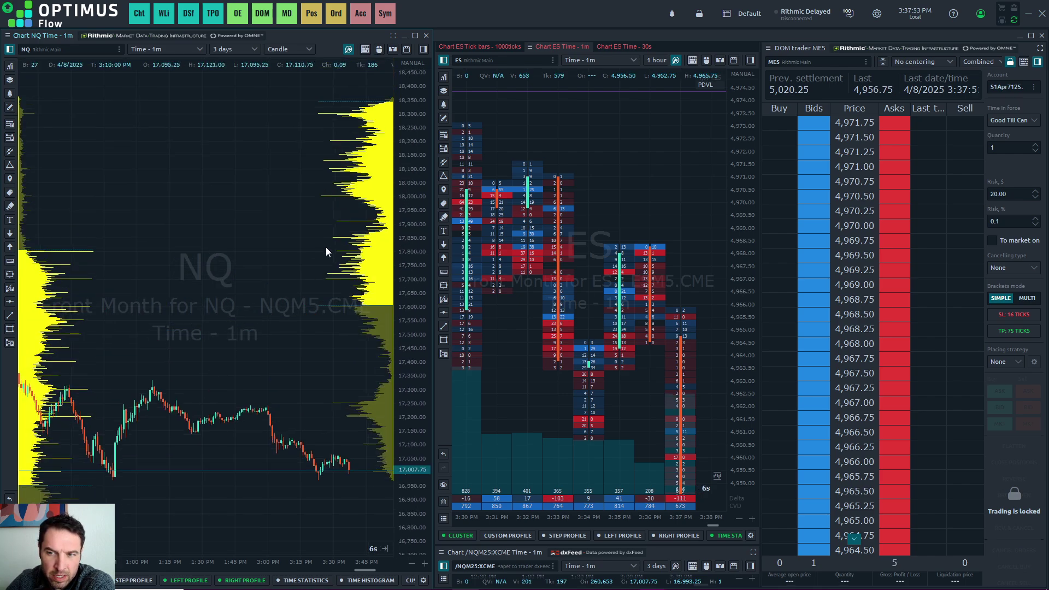
{"action": "right_click", "coordinate": [216, 288]}
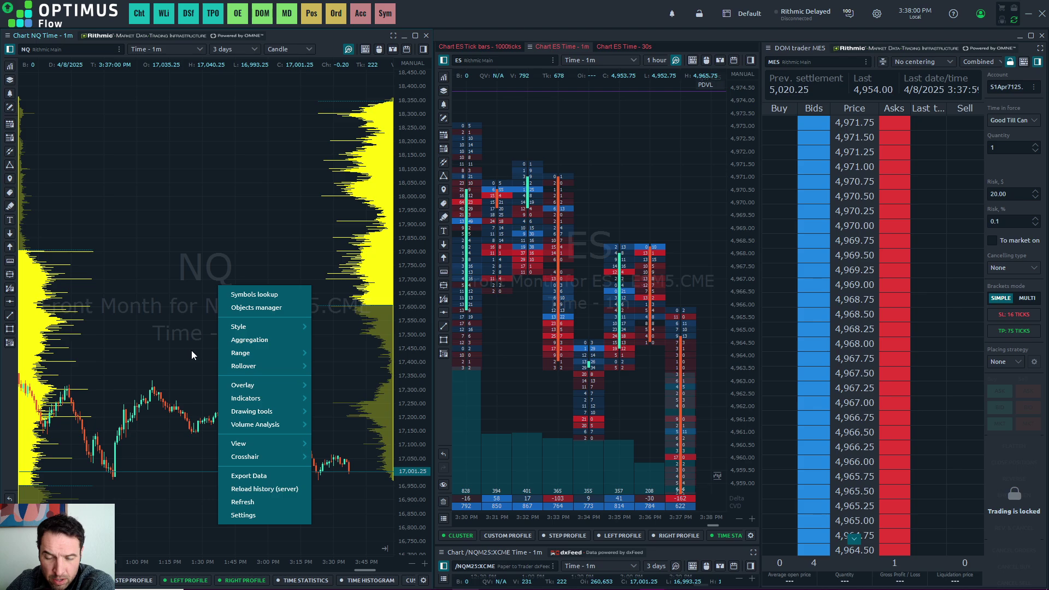
{"action": "left_click", "coordinate": [313, 240]}
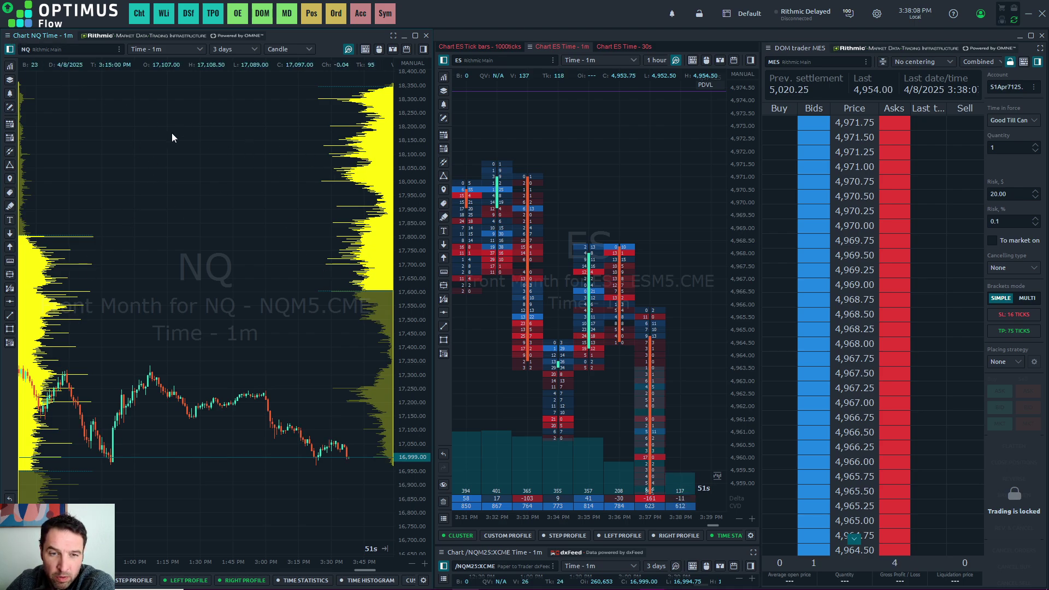
Step: Duplicate the NQ 1-minute chart and group the copy with the original as a tab
{"action": "left_click", "coordinate": [7, 36]}
{"action": "left_click", "coordinate": [31, 88]}
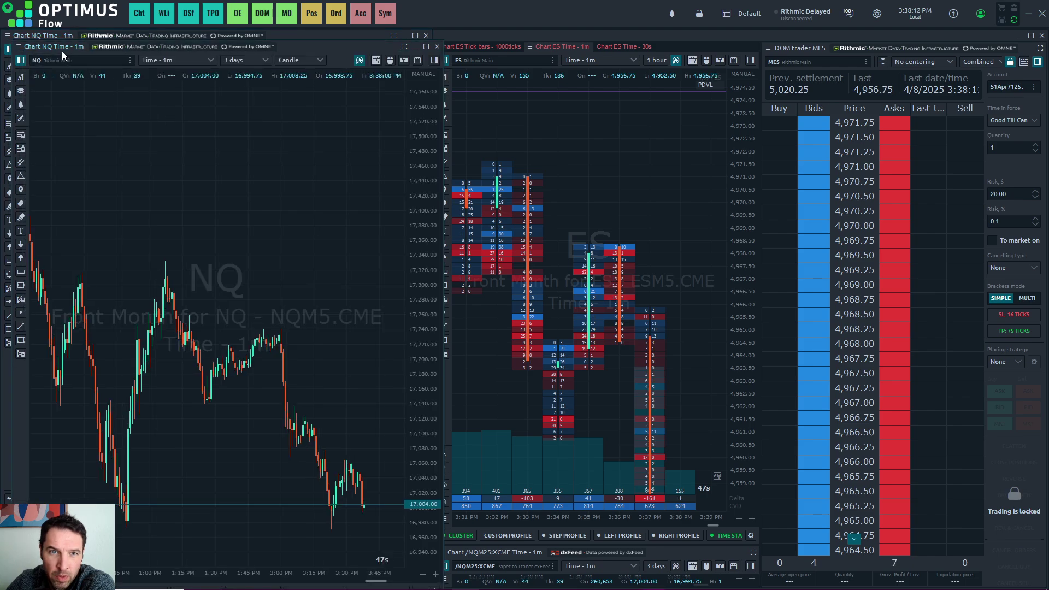
{"action": "left_click_drag", "start_coordinate": [61, 51], "coordinate": [130, 38]}
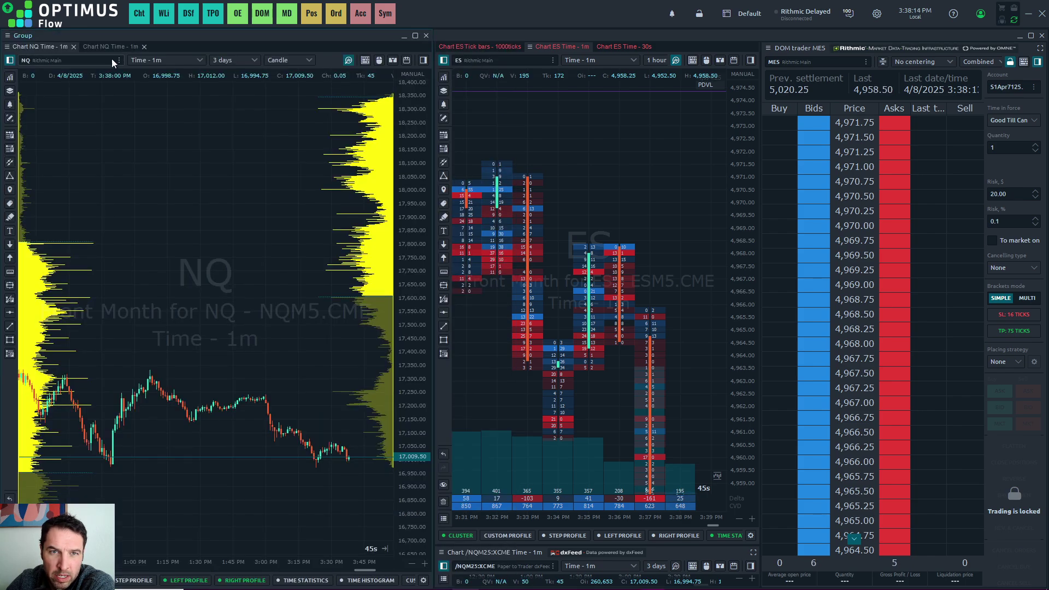
Step: Set the duplicated NQ chart to the 4-hour timeframe with a 1-month range and place its tab first in the group
{"action": "left_click", "coordinate": [110, 47]}
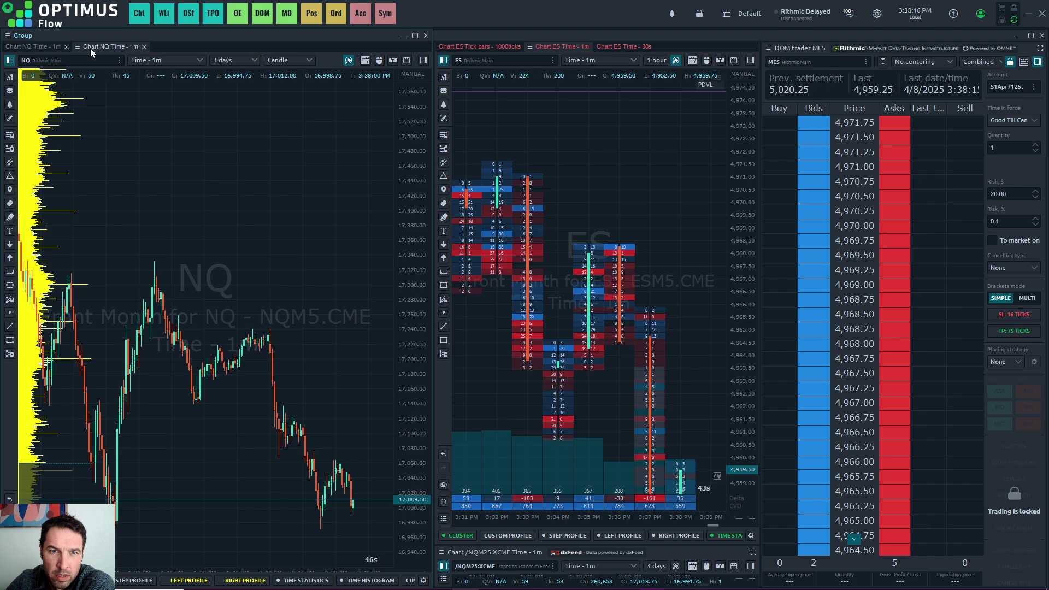
{"action": "left_click", "coordinate": [202, 62]}
{"action": "left_click", "coordinate": [159, 162]}
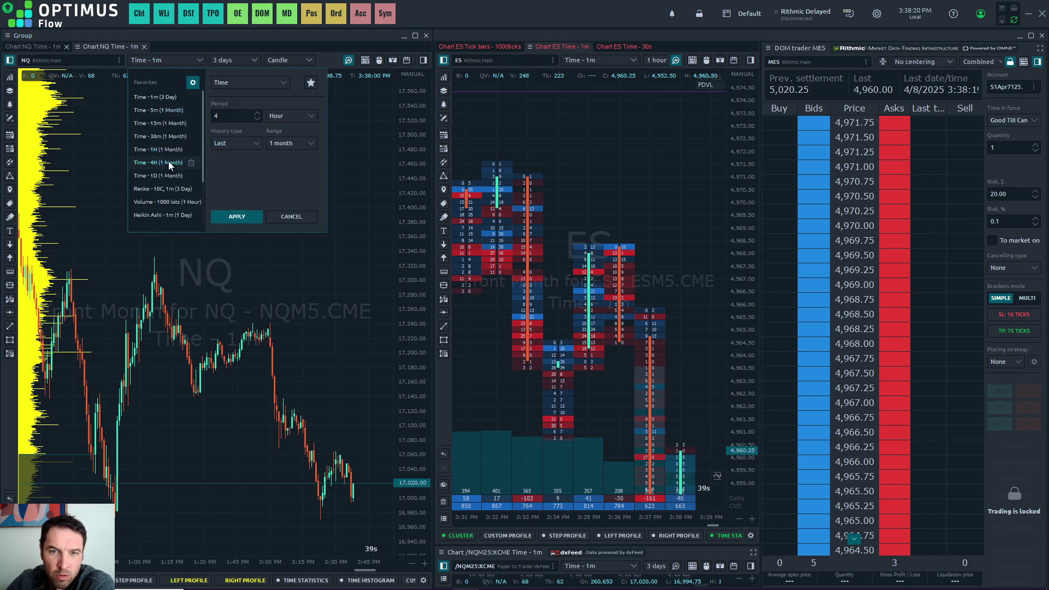
{"action": "left_click", "coordinate": [237, 217]}
{"action": "left_click_drag", "start_coordinate": [99, 47], "coordinate": [40, 47]}
Step: Duplicate the NQ 1-minute chart again and add the copy to the group as a third tab
{"action": "left_click", "coordinate": [92, 47]}
{"action": "right_click", "coordinate": [76, 47]}
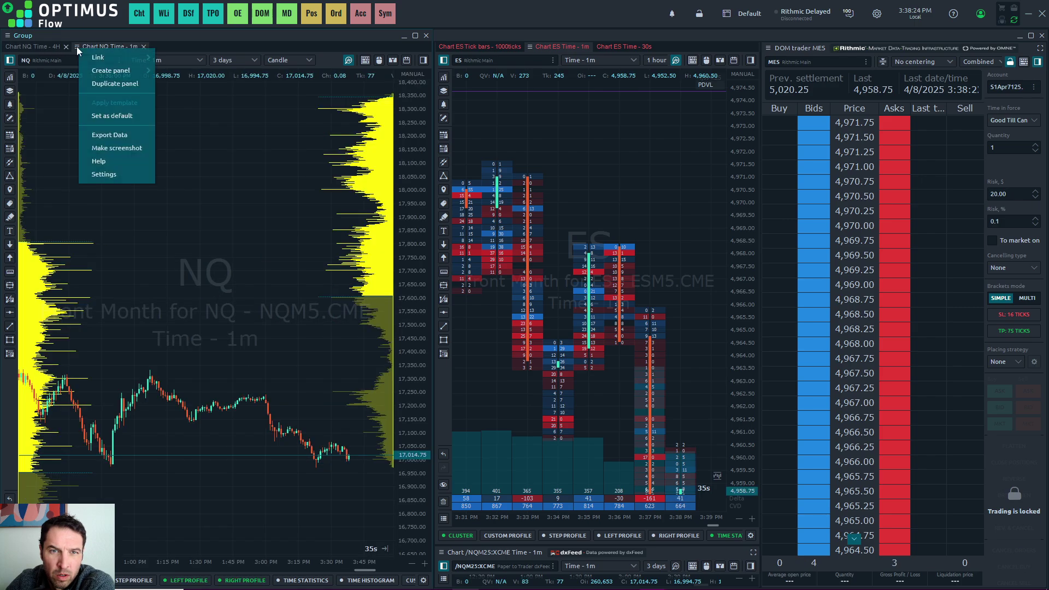
{"action": "left_click", "coordinate": [120, 84]}
{"action": "left_click_drag", "start_coordinate": [64, 70], "coordinate": [131, 41]}
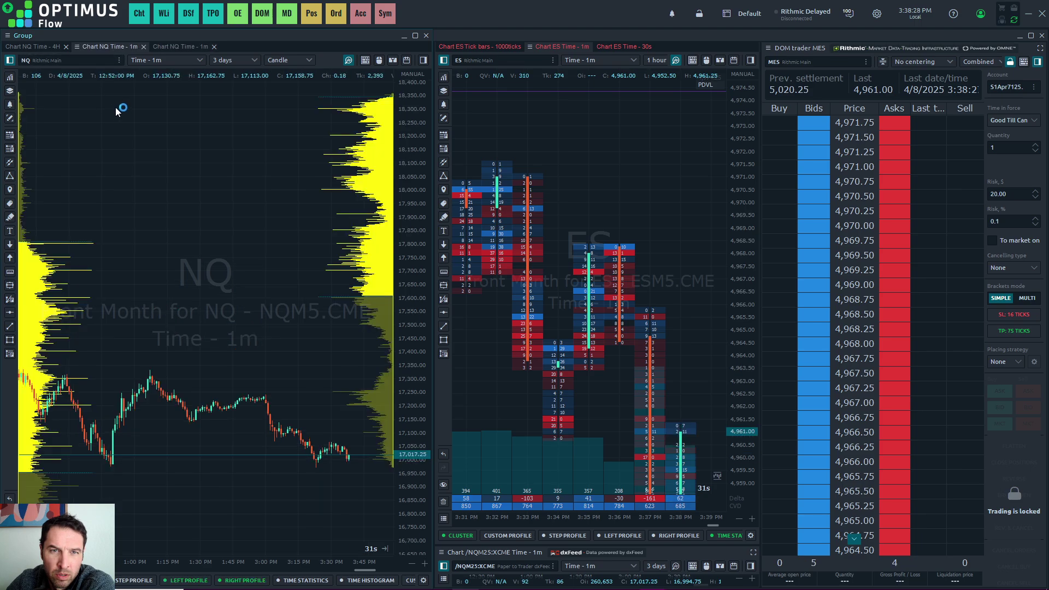
Step: Set the group's middle NQ chart to the 15-minute timeframe with a 1-month range
{"action": "left_click", "coordinate": [178, 63]}
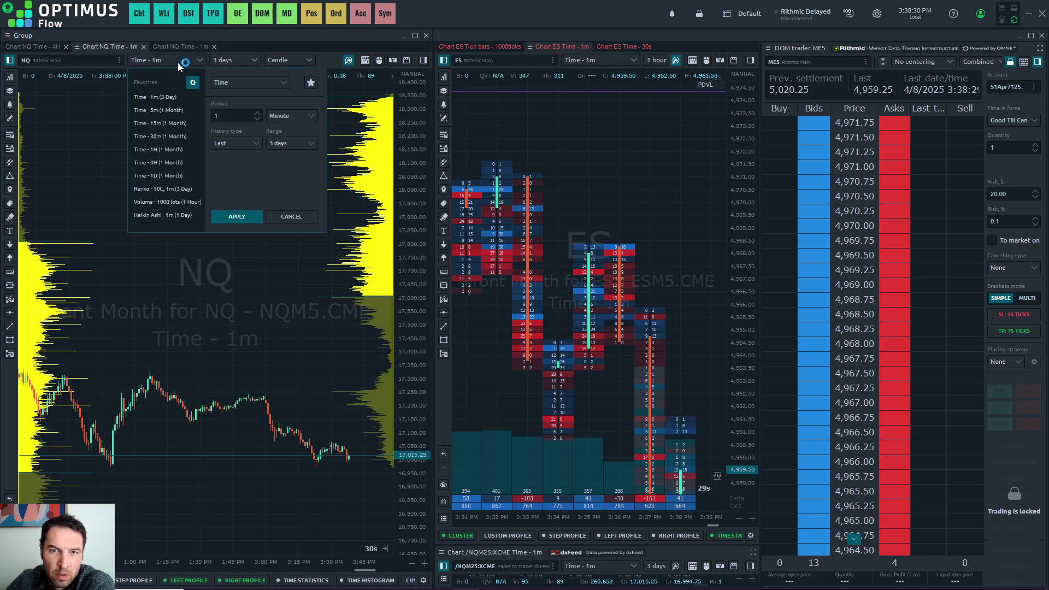
{"action": "left_click", "coordinate": [164, 125]}
{"action": "left_click", "coordinate": [229, 216]}
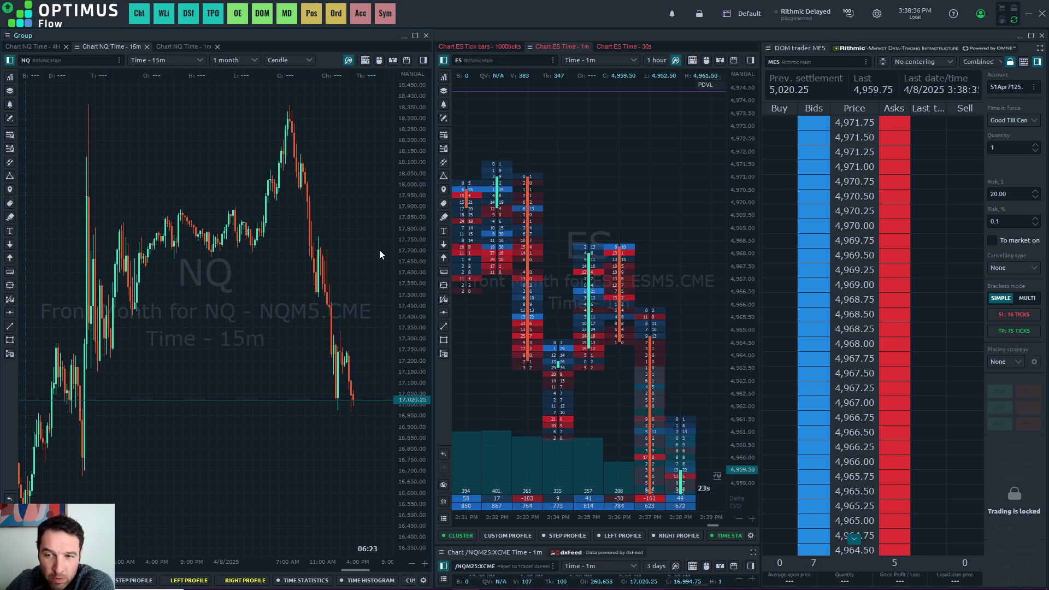
Step: On the 4-hour NQ chart, replace yesterday's left volume profile with the previous month's and colour it yellow
{"action": "left_click", "coordinate": [31, 46]}
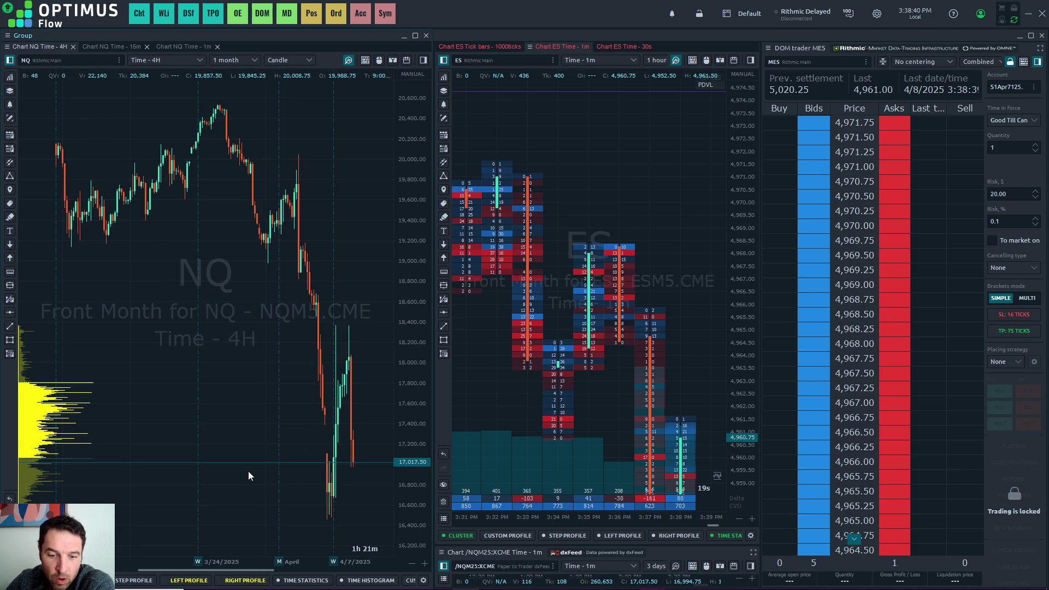
{"action": "left_click", "coordinate": [189, 580]}
{"action": "left_click", "coordinate": [140, 454]}
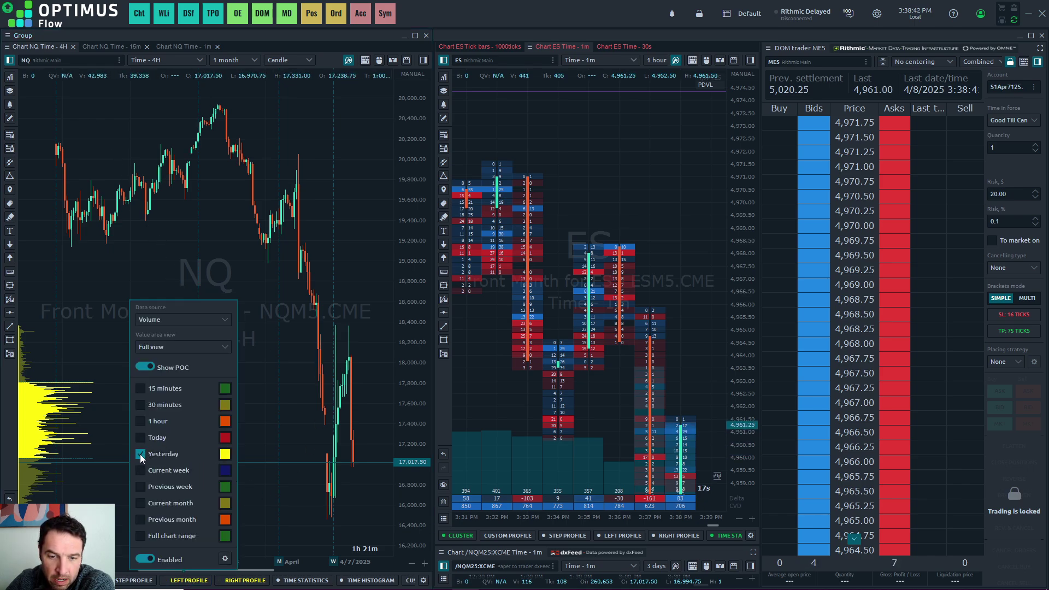
{"action": "left_click", "coordinate": [140, 454]}
{"action": "left_click", "coordinate": [141, 503]}
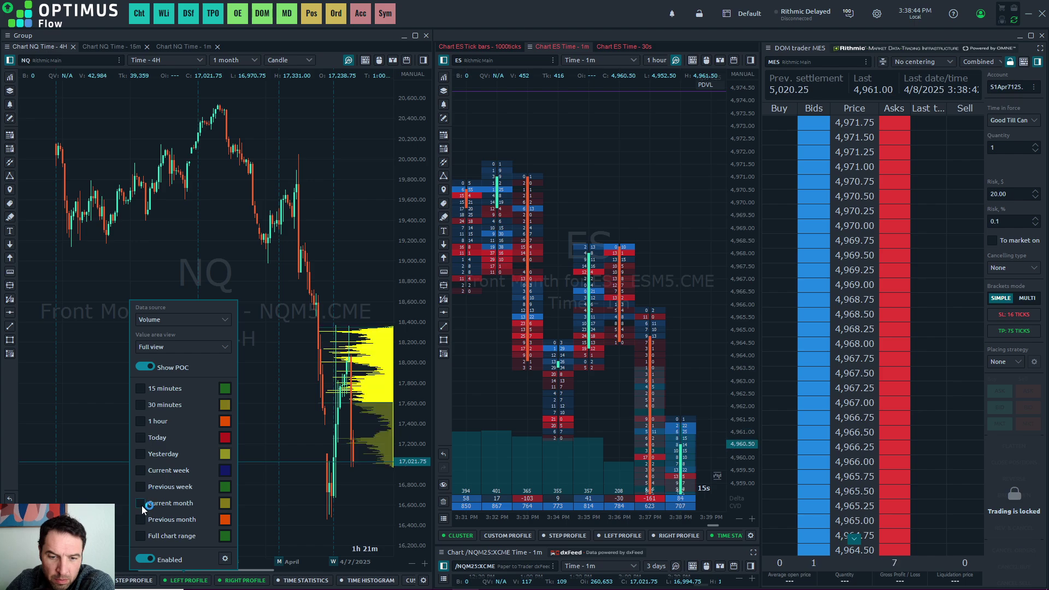
{"action": "left_click", "coordinate": [225, 519]}
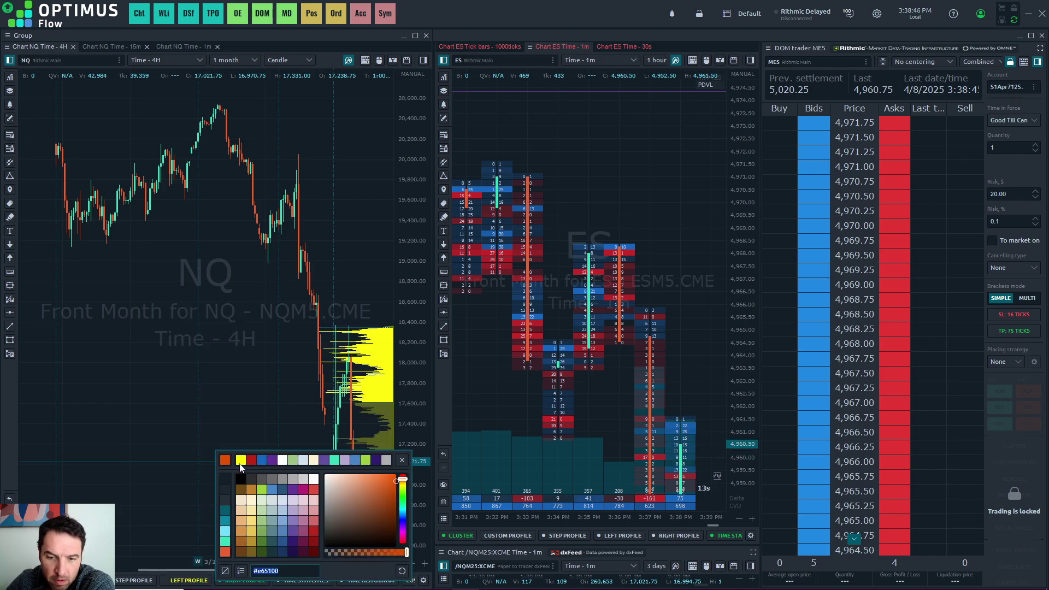
{"action": "left_click", "coordinate": [240, 464]}
{"action": "left_click", "coordinate": [189, 450]}
Step: On the 4-hour NQ chart, replace today's right volume profile with the current month's and colour it yellow
{"action": "left_click", "coordinate": [241, 580]}
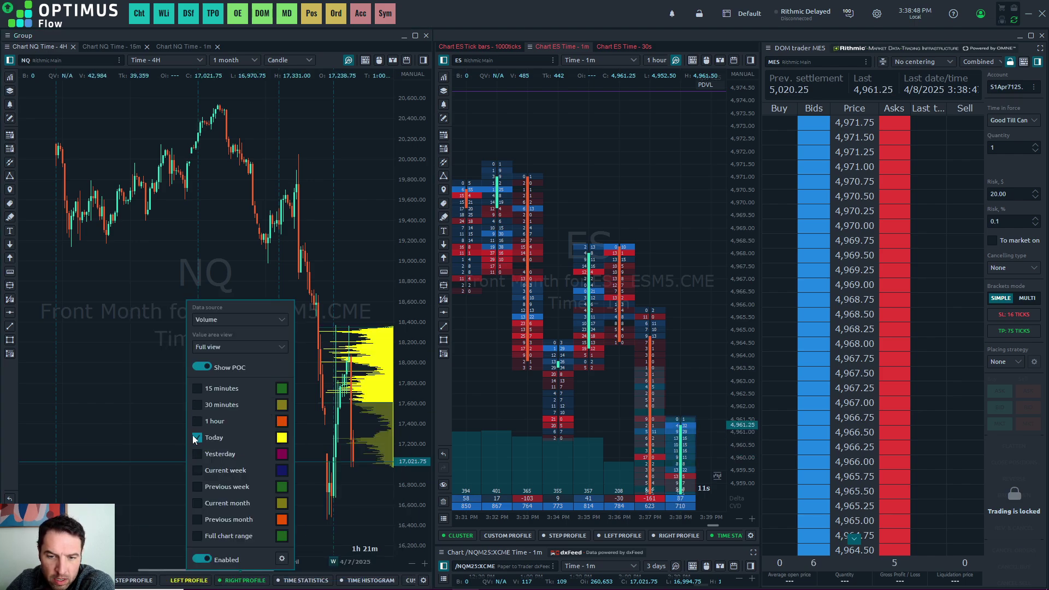
{"action": "left_click", "coordinate": [197, 438]}
{"action": "left_click", "coordinate": [280, 503]}
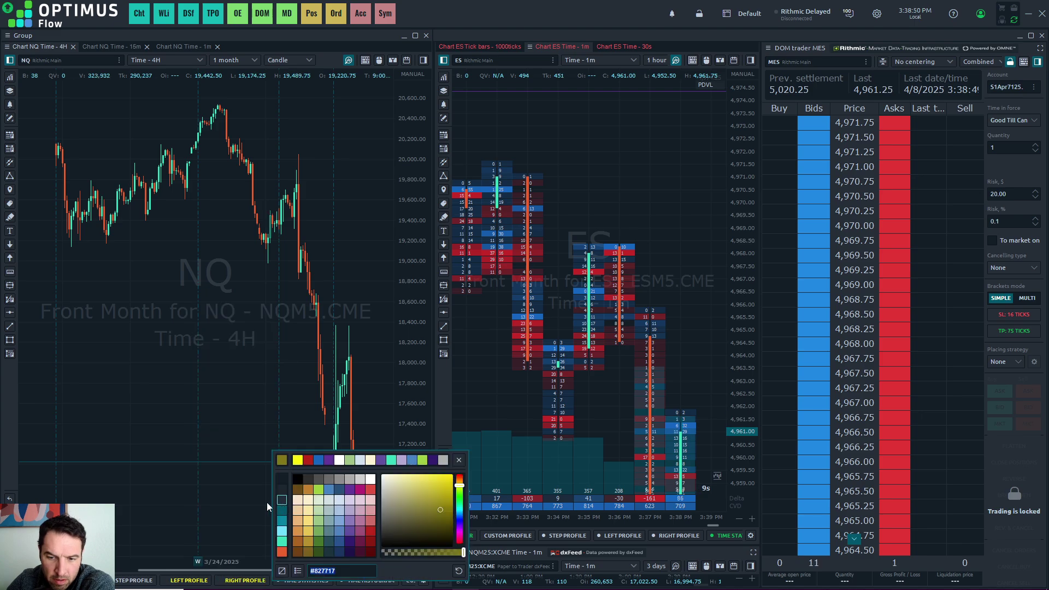
{"action": "left_click", "coordinate": [298, 460]}
{"action": "left_click", "coordinate": [263, 419]}
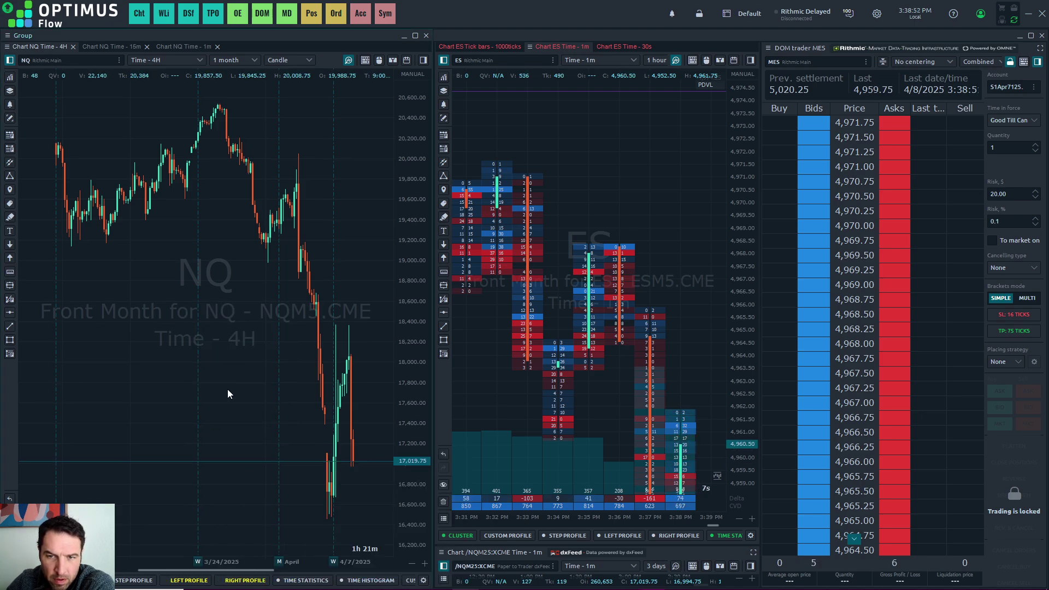
Step: Check the 15-minute NQ chart's left profile settings and examine the volume profiles against price on the 1-minute chart
{"action": "left_click", "coordinate": [126, 48]}
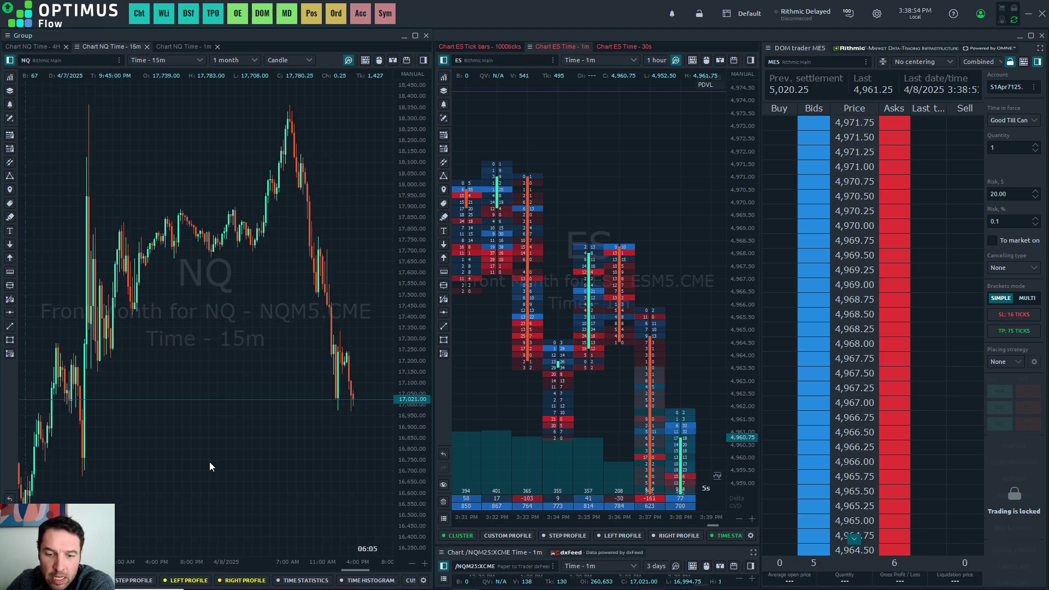
{"action": "left_click", "coordinate": [188, 580]}
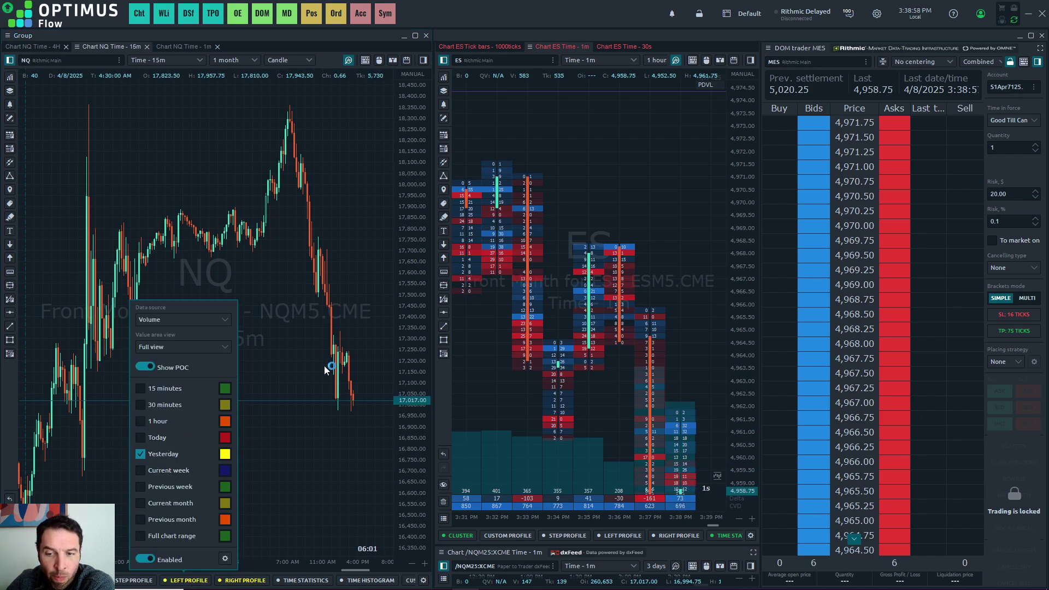
{"action": "left_click", "coordinate": [291, 447]}
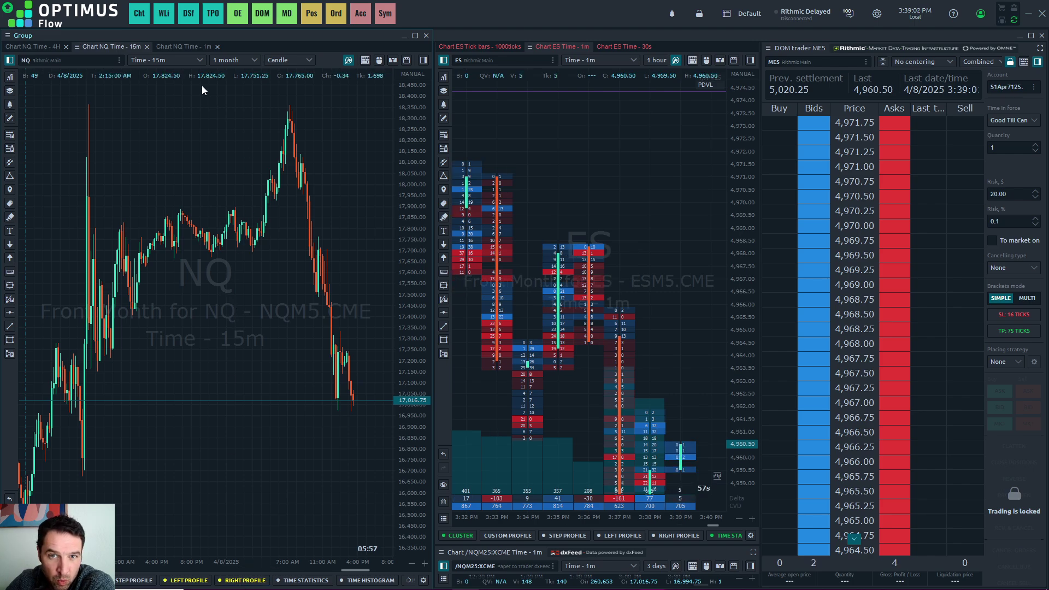
{"action": "left_click", "coordinate": [183, 46]}
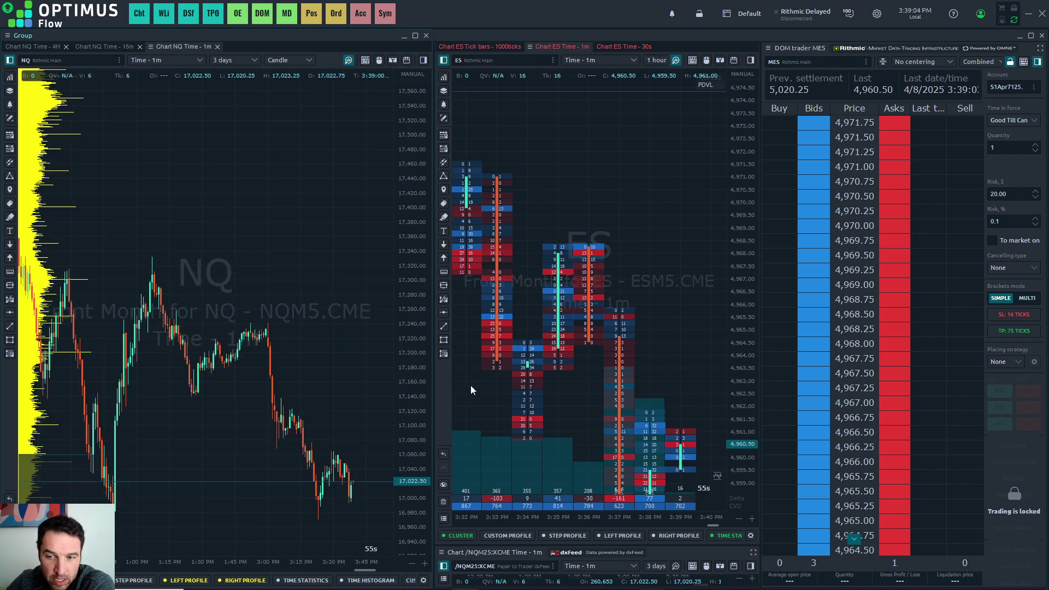
{"action": "scroll", "coordinate": [400, 361], "scroll_direction": "down", "scroll_amount": 2}
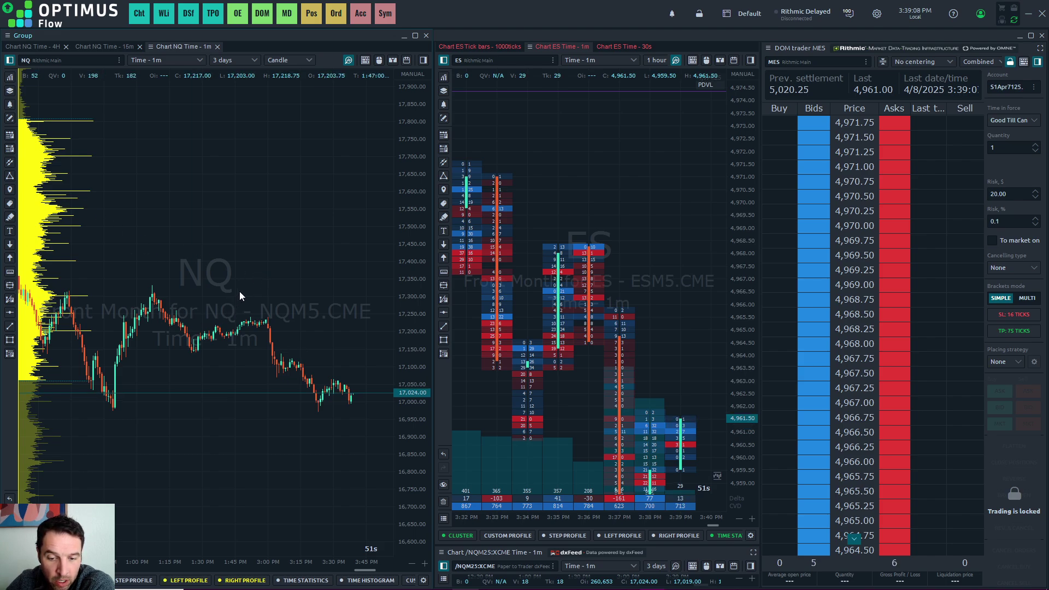
{"action": "left_click", "coordinate": [224, 581]}
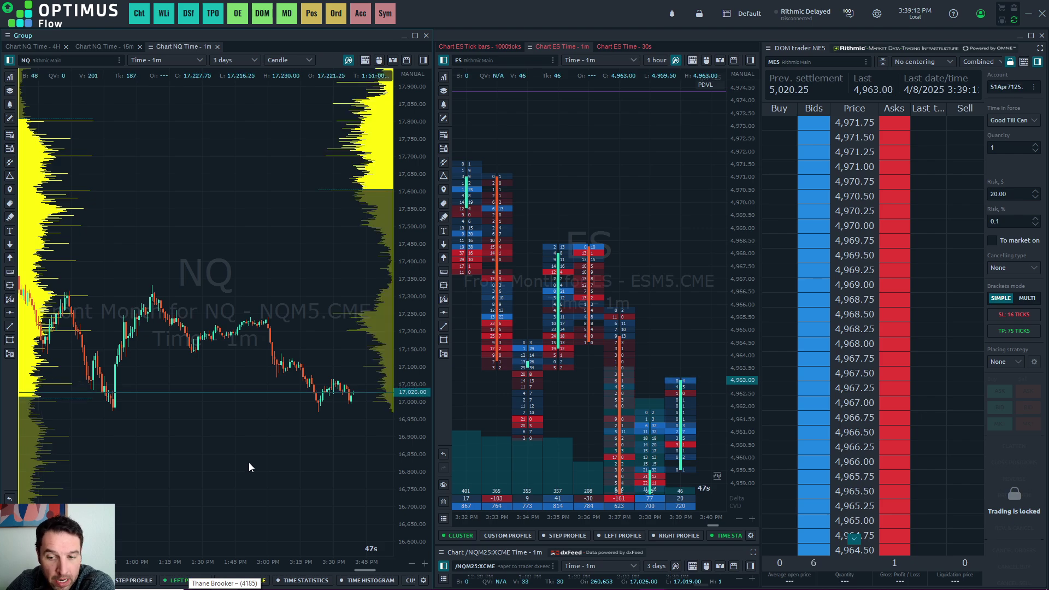
{"action": "left_click_drag", "start_coordinate": [312, 256], "coordinate": [292, 378]}
{"action": "left_click_drag", "start_coordinate": [260, 250], "coordinate": [247, 296]}
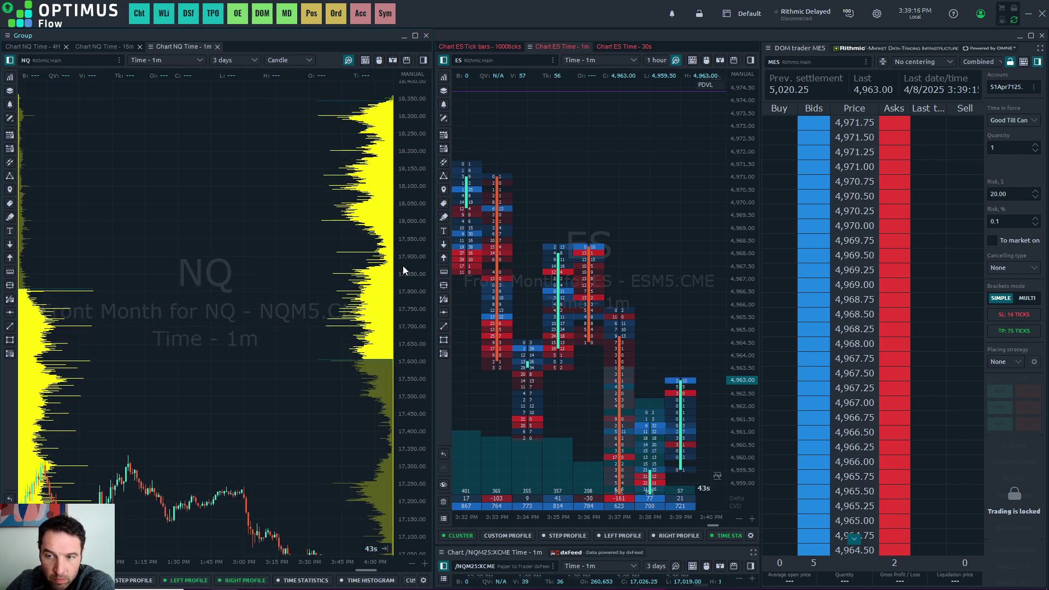
{"action": "scroll", "coordinate": [408, 263], "scroll_direction": "down", "scroll_amount": 3}
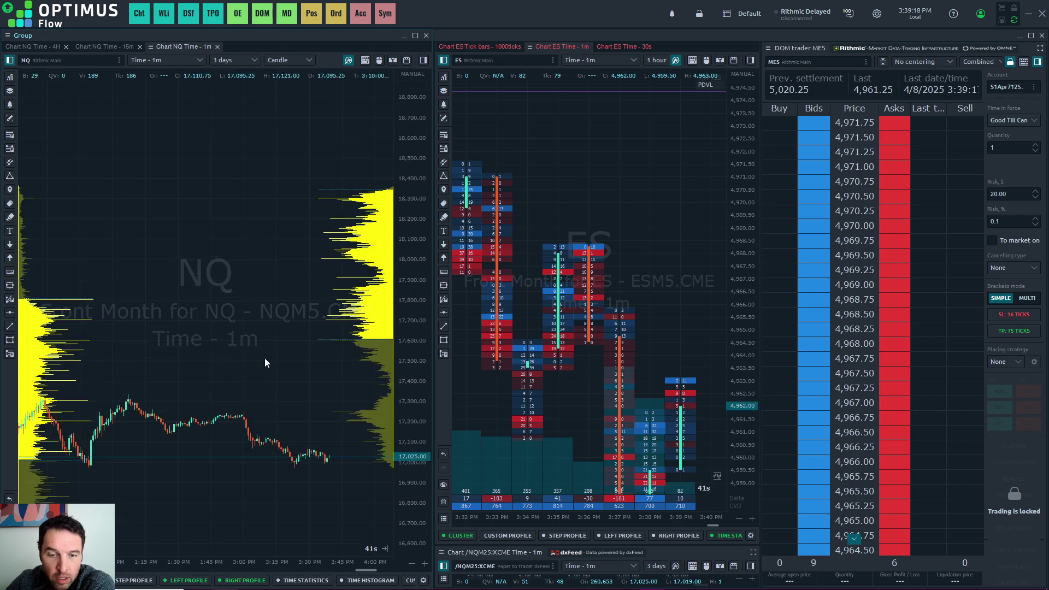
{"action": "left_click_drag", "start_coordinate": [264, 359], "coordinate": [260, 295]}
{"action": "scroll", "coordinate": [260, 296], "scroll_direction": "down", "scroll_amount": 4}
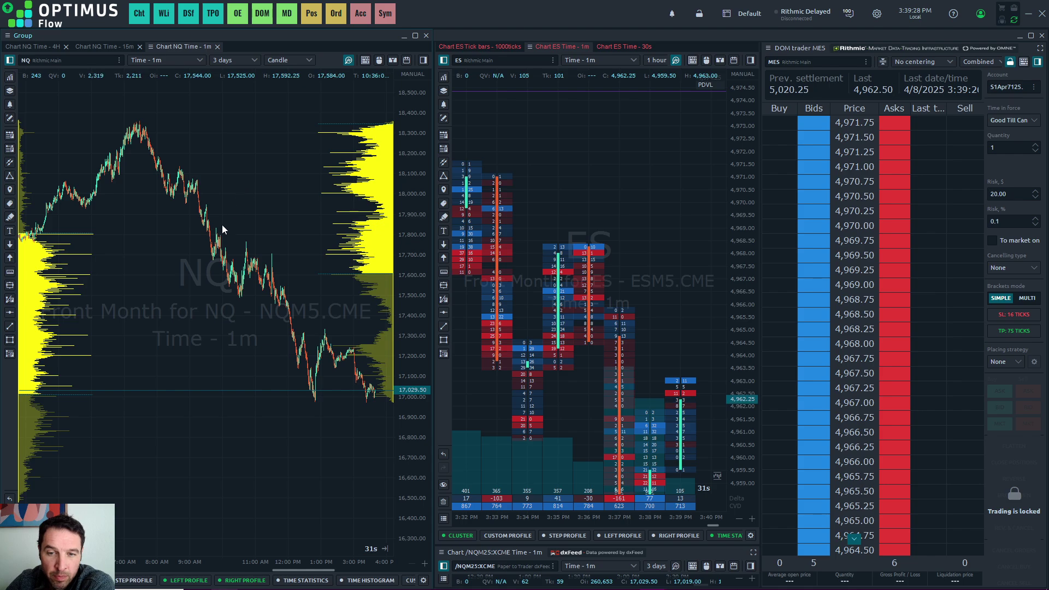
Step: Add the Cumulative delta indicator to the NQ 1-minute chart and shrink its sub-window to give the price area more height
{"action": "right_click", "coordinate": [185, 294]}
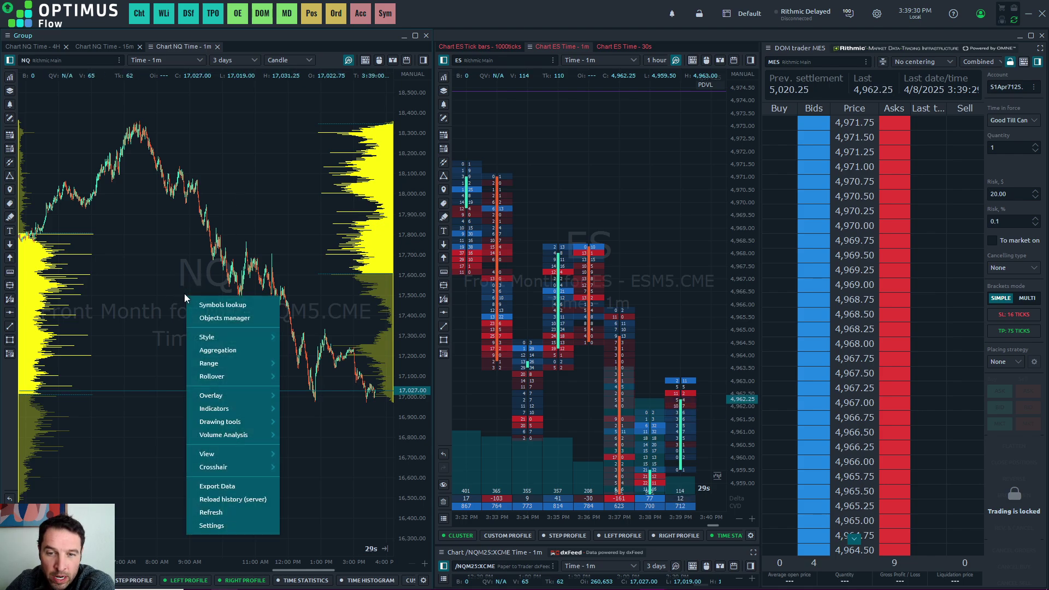
{"action": "mouse_move", "coordinate": [220, 409]}
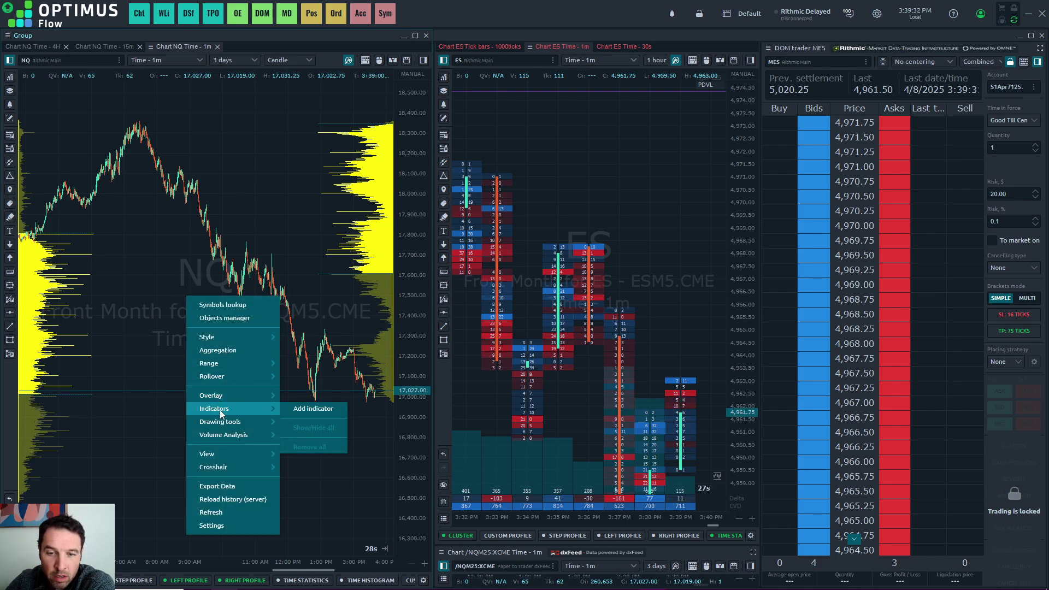
{"action": "left_click", "coordinate": [296, 410]}
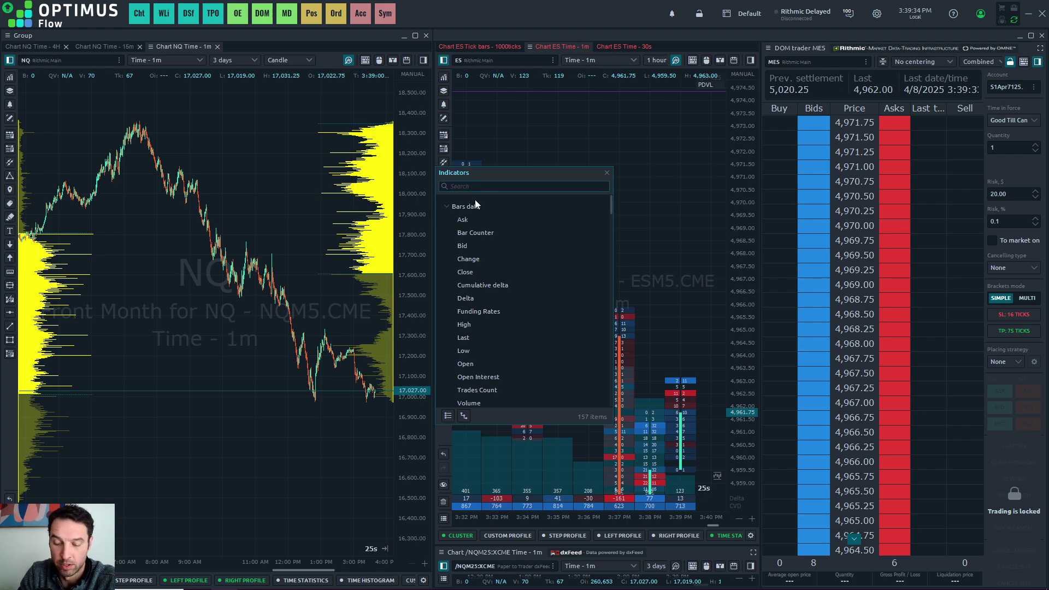
{"action": "type", "text": "cumu"}
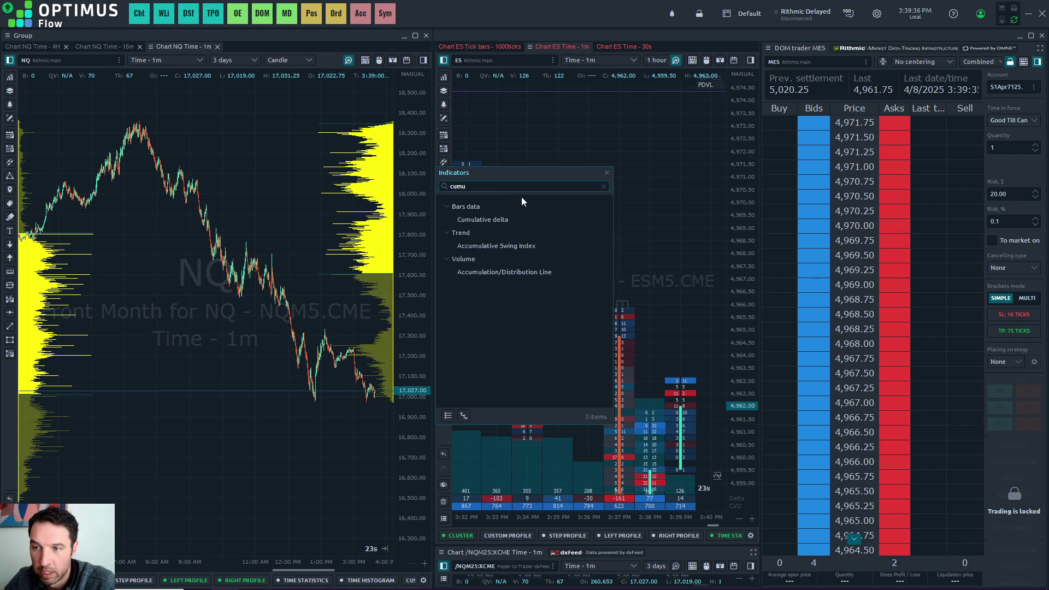
{"action": "double_click", "coordinate": [498, 220]}
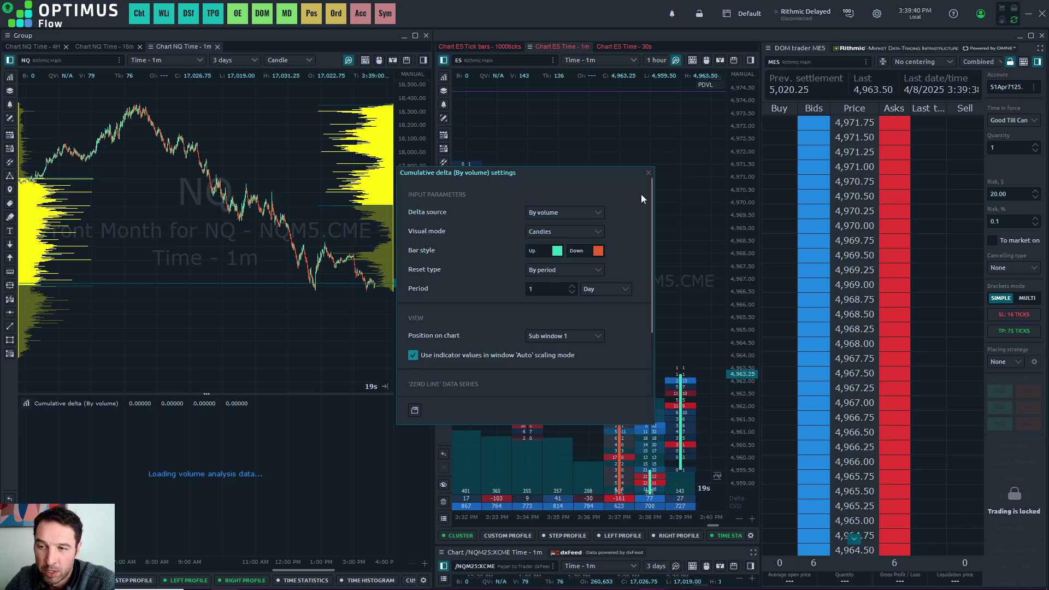
{"action": "left_click", "coordinate": [648, 173]}
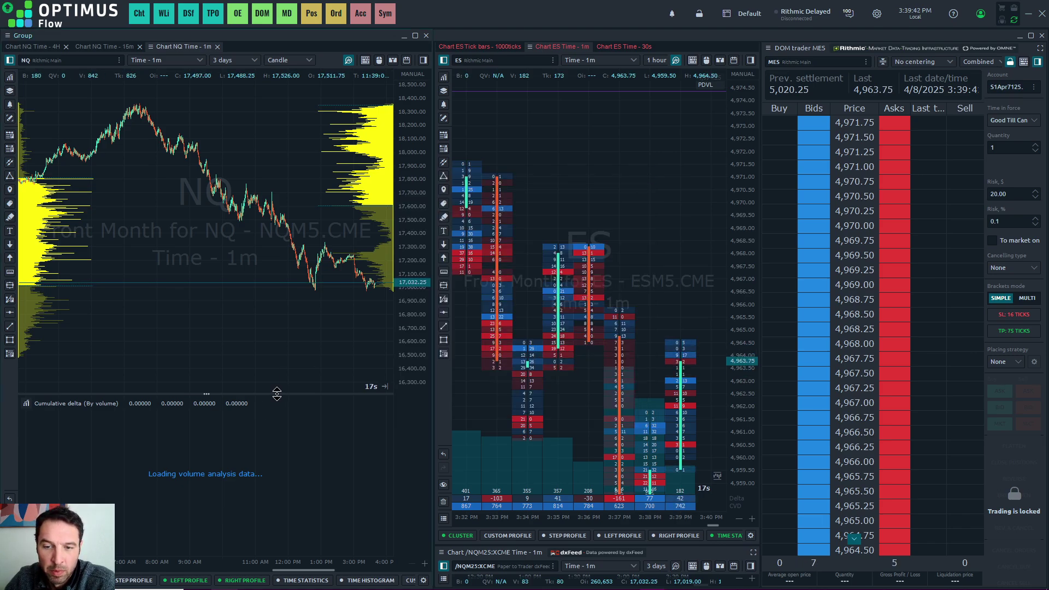
{"action": "left_click_drag", "start_coordinate": [277, 394], "coordinate": [269, 460]}
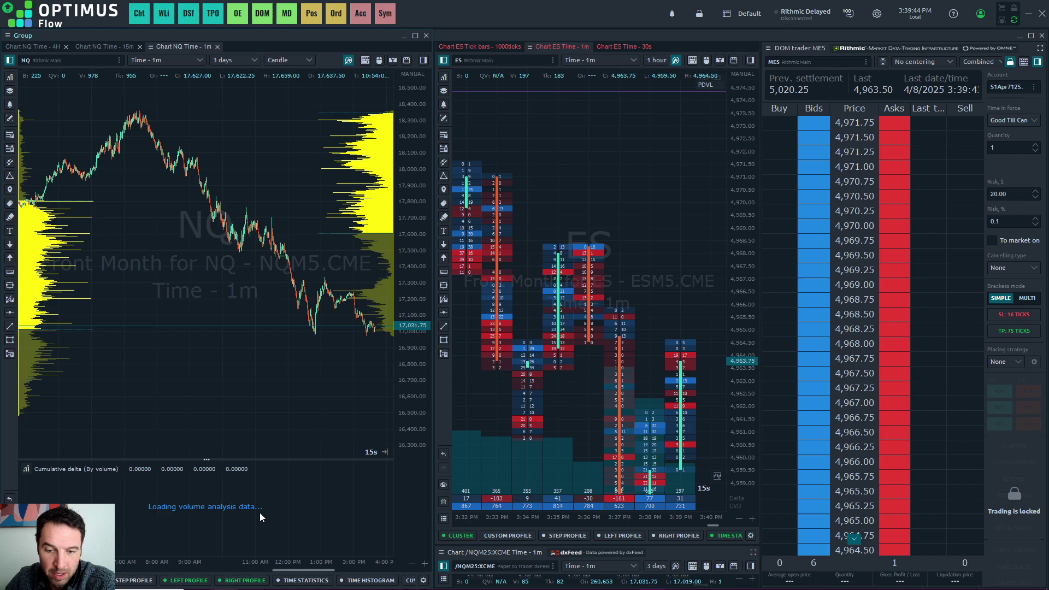
Step: Duplicate the NQ 1-minute chart, place the copy beside the NQ group over the ES charts, and extend it to full height
{"action": "left_click", "coordinate": [112, 46]}
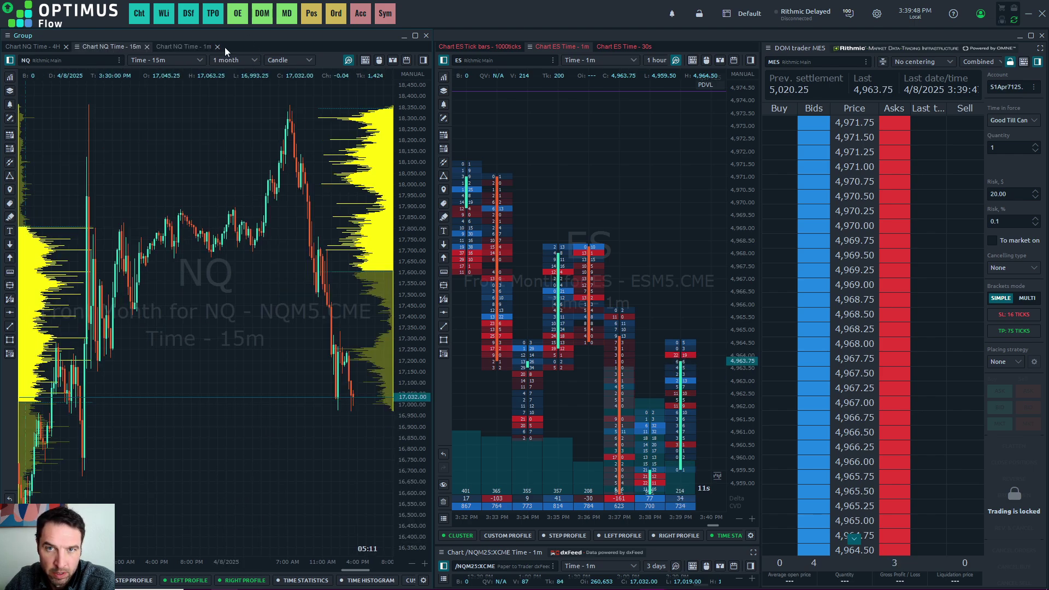
{"action": "left_click", "coordinate": [177, 46]}
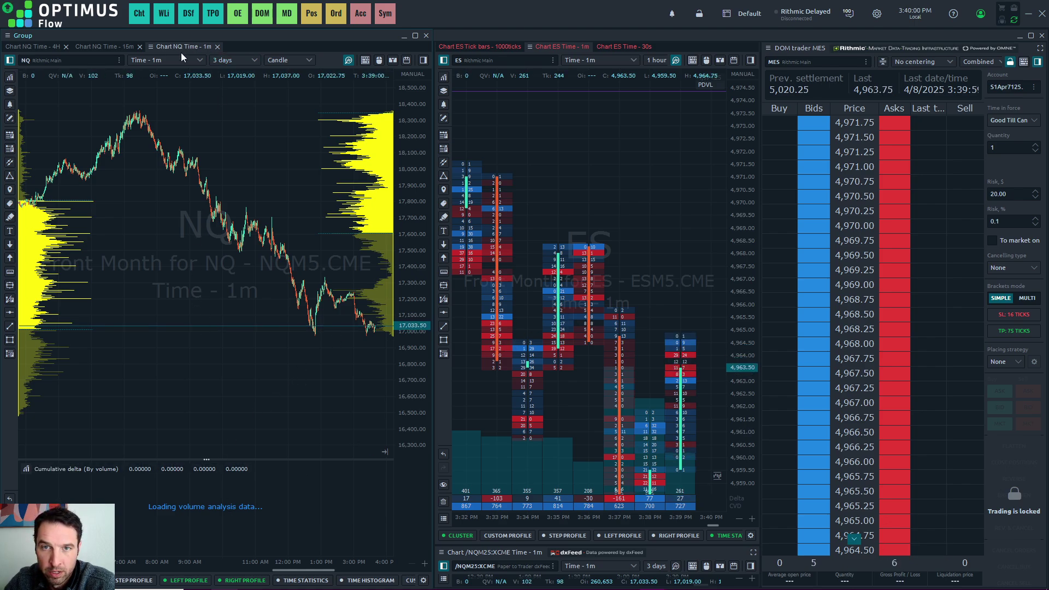
{"action": "left_click", "coordinate": [150, 47]}
{"action": "left_click", "coordinate": [174, 84]}
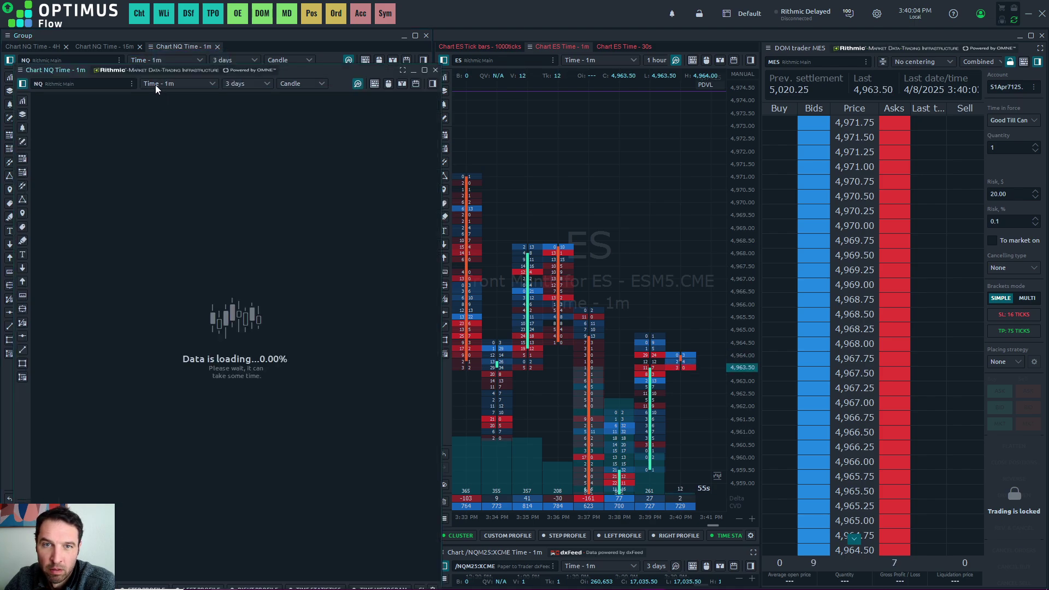
{"action": "left_click_drag", "start_coordinate": [146, 70], "coordinate": [558, 44]}
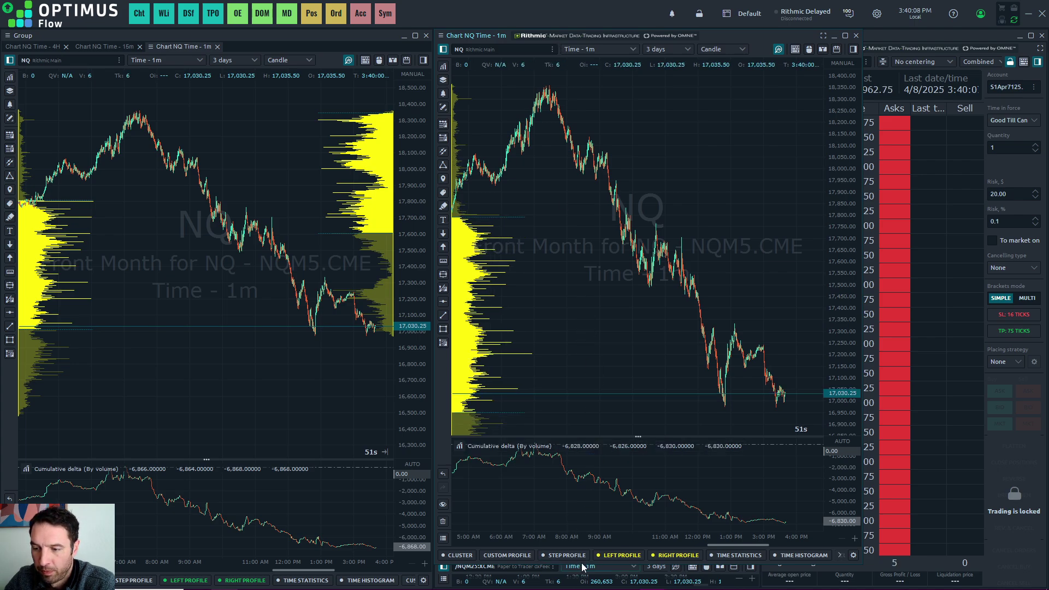
{"action": "left_click_drag", "start_coordinate": [581, 564], "coordinate": [581, 588]}
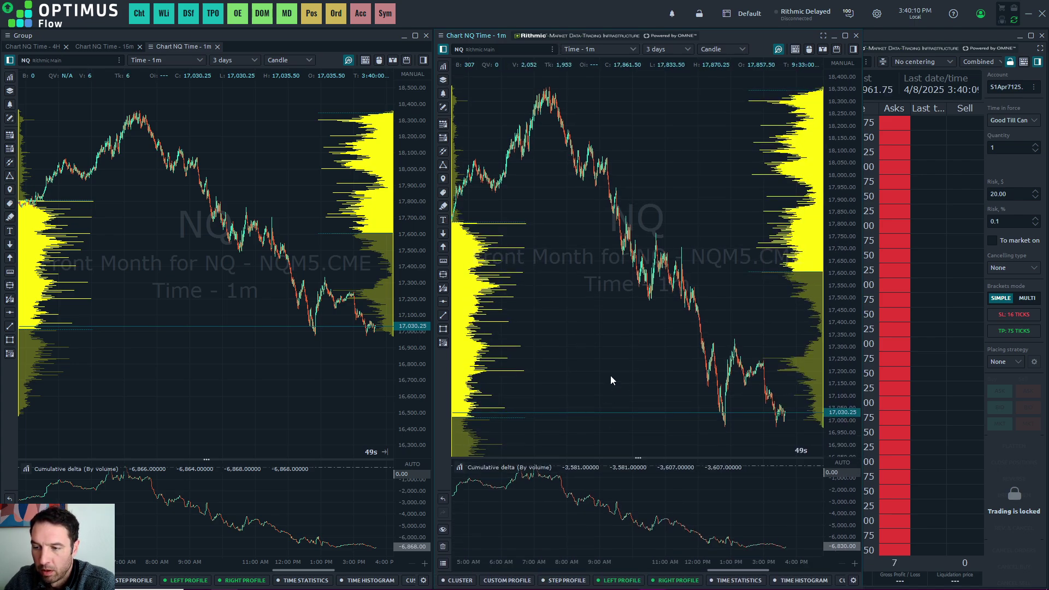
Step: Disable the left and right volume profiles on the duplicated NQ chart and remove its Cumulative delta indicator
{"action": "left_click", "coordinate": [621, 582]}
{"action": "left_click", "coordinate": [576, 560]}
{"action": "left_click", "coordinate": [676, 436]}
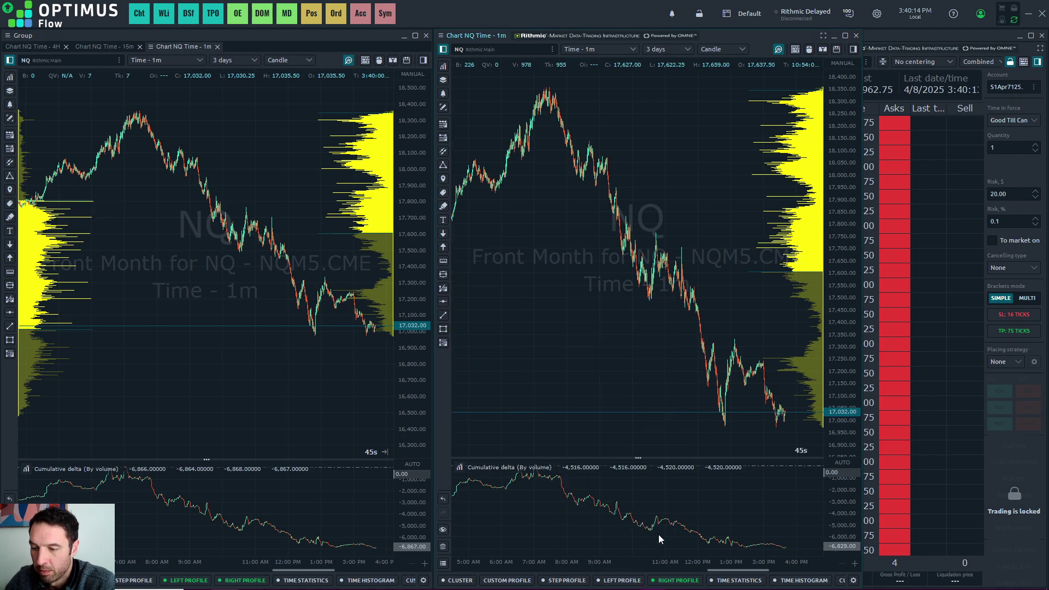
{"action": "left_click", "coordinate": [665, 580]}
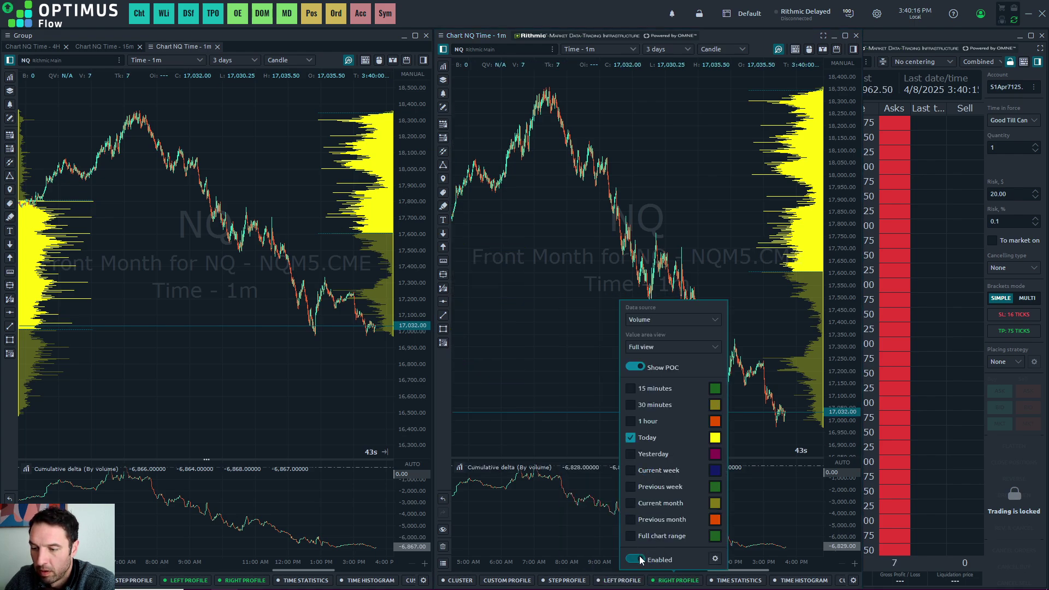
{"action": "left_click", "coordinate": [641, 560]}
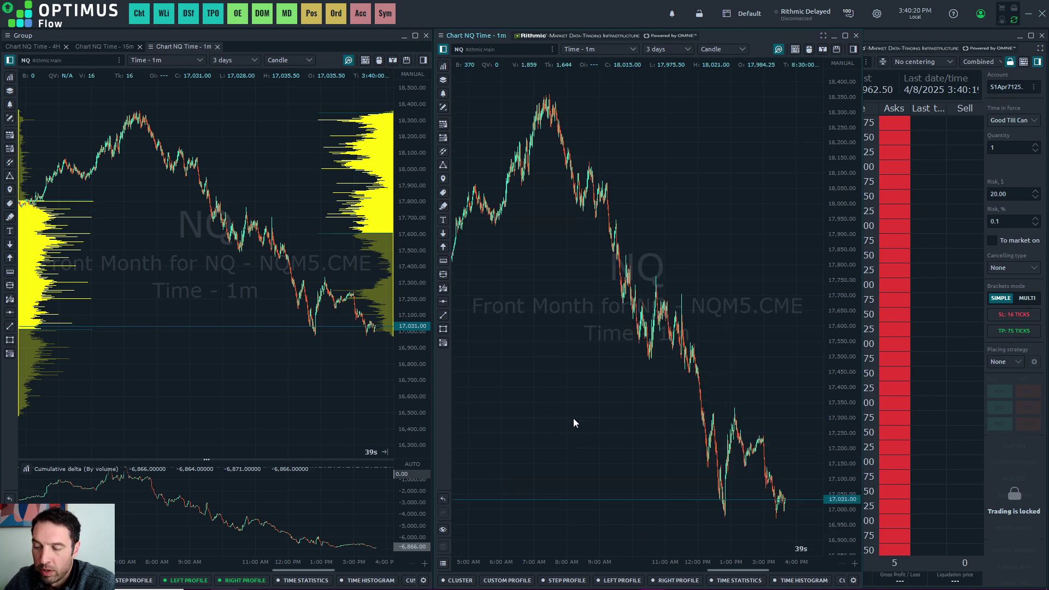
Step: Set the duplicated NQ chart's cluster to the Double type with Sell volume as data type #1 and Buy volume as data type #2
{"action": "left_click_drag", "start_coordinate": [600, 424], "coordinate": [605, 329]}
{"action": "scroll", "coordinate": [600, 338], "scroll_direction": "up", "scroll_amount": 5}
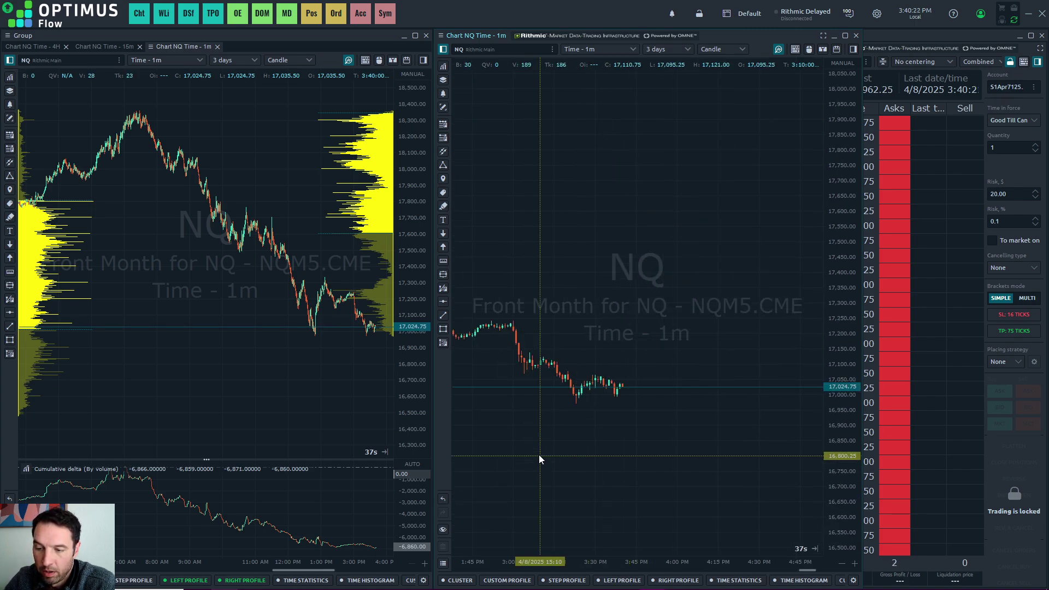
{"action": "left_click", "coordinate": [464, 581]}
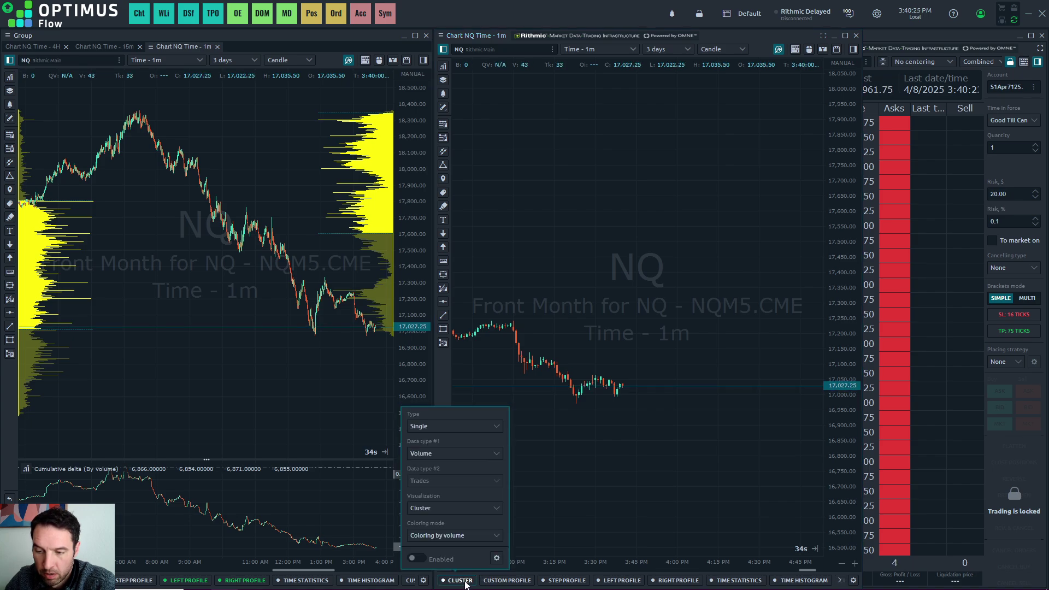
{"action": "left_click", "coordinate": [448, 428]}
{"action": "left_click", "coordinate": [448, 451]}
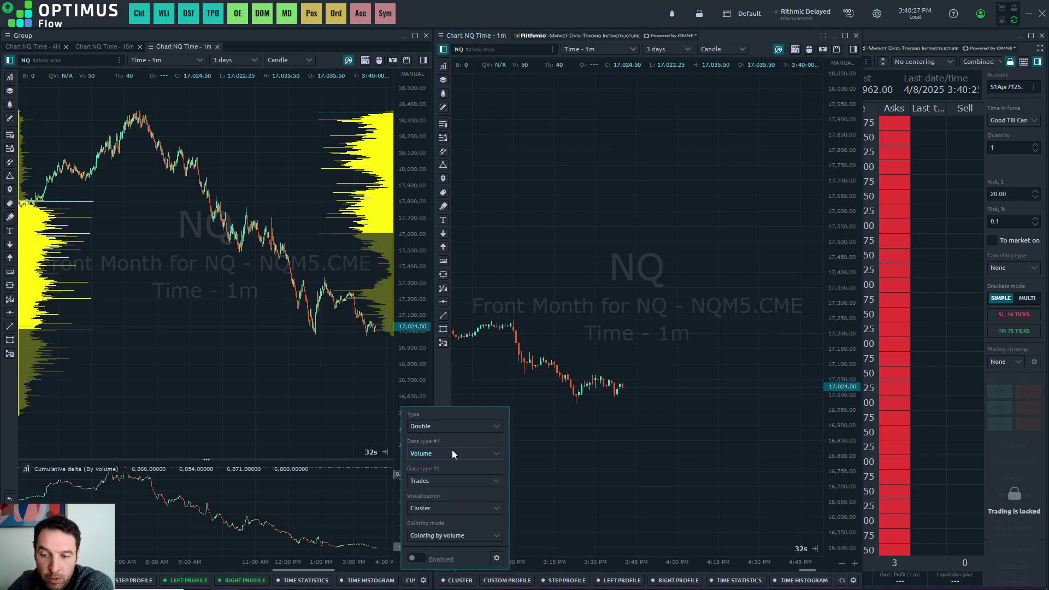
{"action": "left_click", "coordinate": [494, 454]}
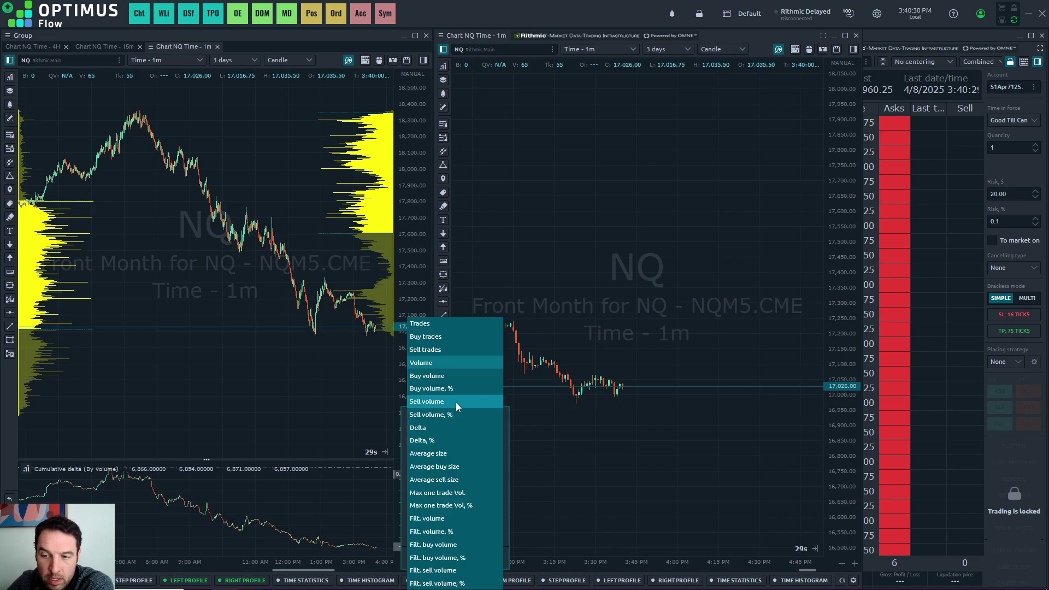
{"action": "left_click", "coordinate": [455, 402]}
{"action": "left_click", "coordinate": [499, 479]}
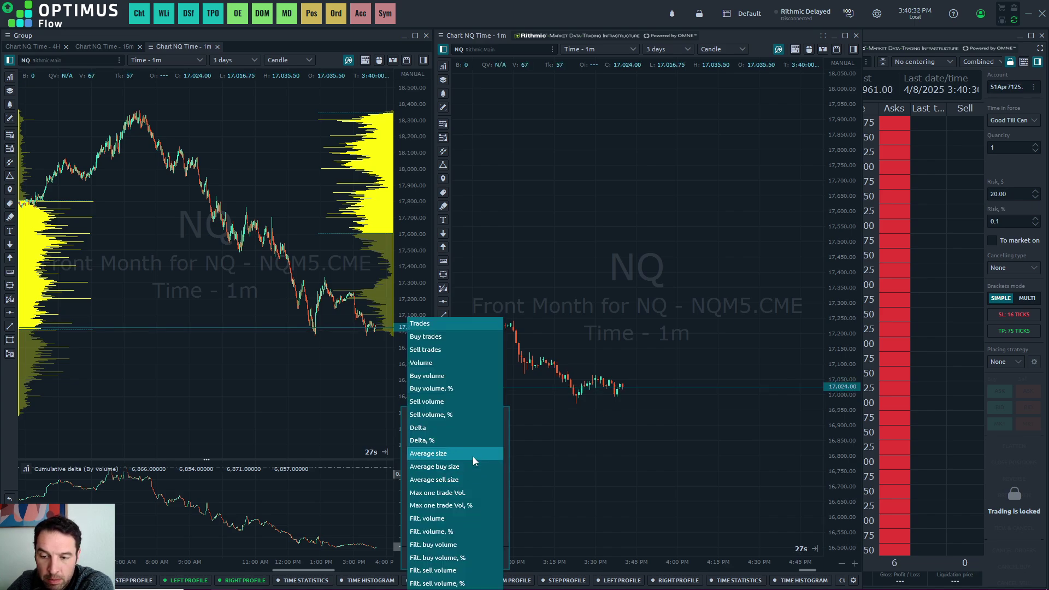
{"action": "left_click", "coordinate": [441, 377]}
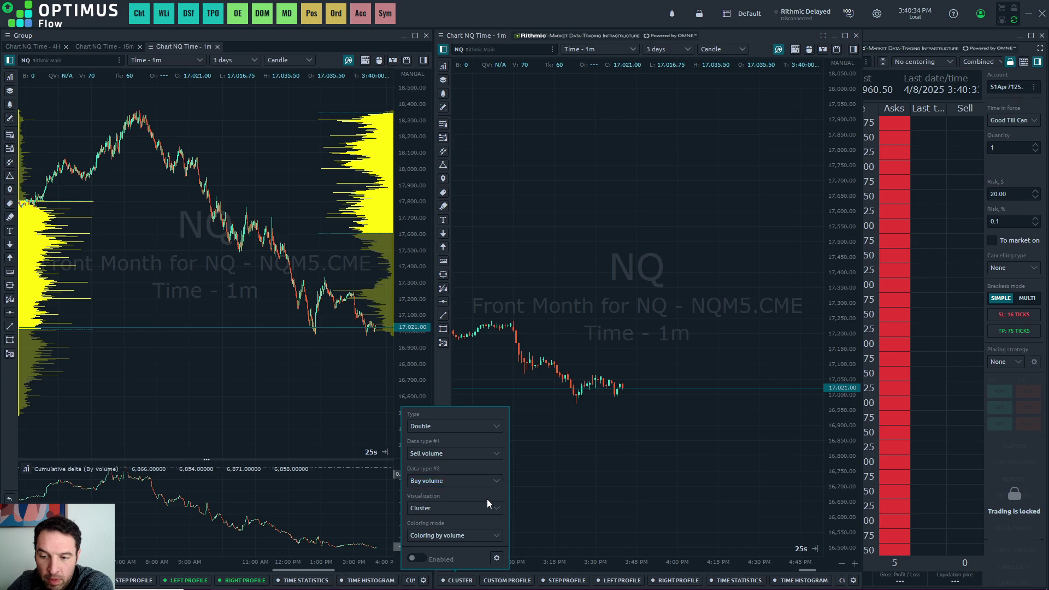
Step: Set the cluster's coloring mode to Coloring by delta, with purple (#633599) for buy and red for sell
{"action": "left_click", "coordinate": [497, 535]}
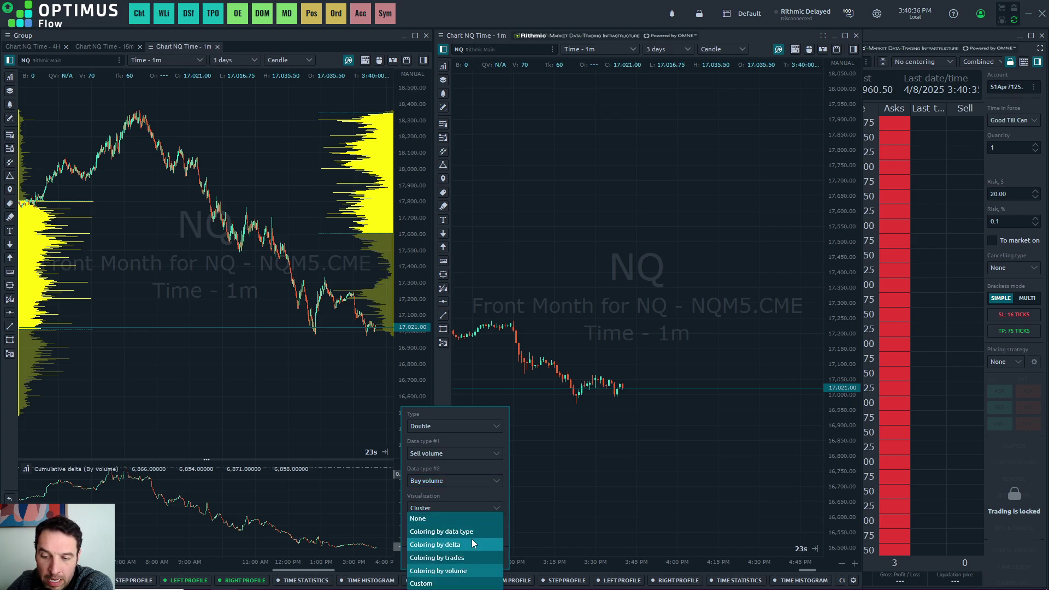
{"action": "left_click", "coordinate": [472, 543]}
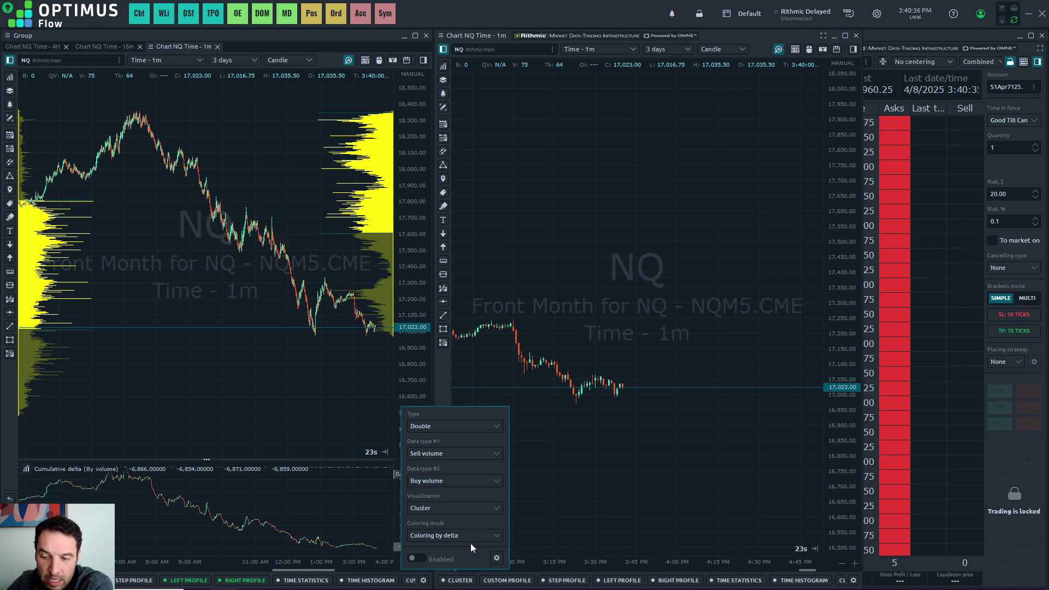
{"action": "left_click", "coordinate": [496, 558]}
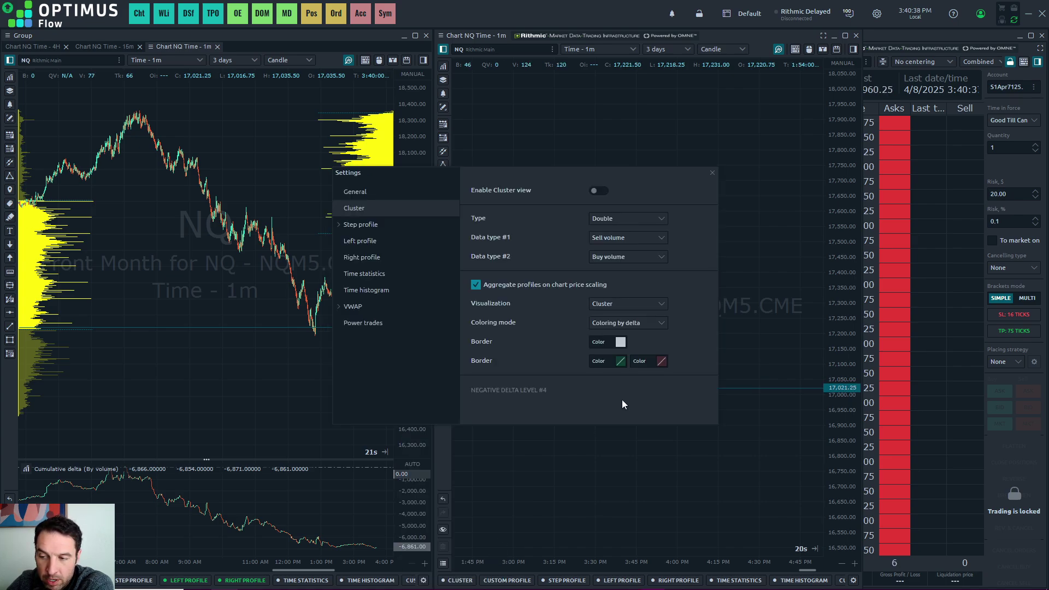
{"action": "left_click", "coordinate": [621, 362]}
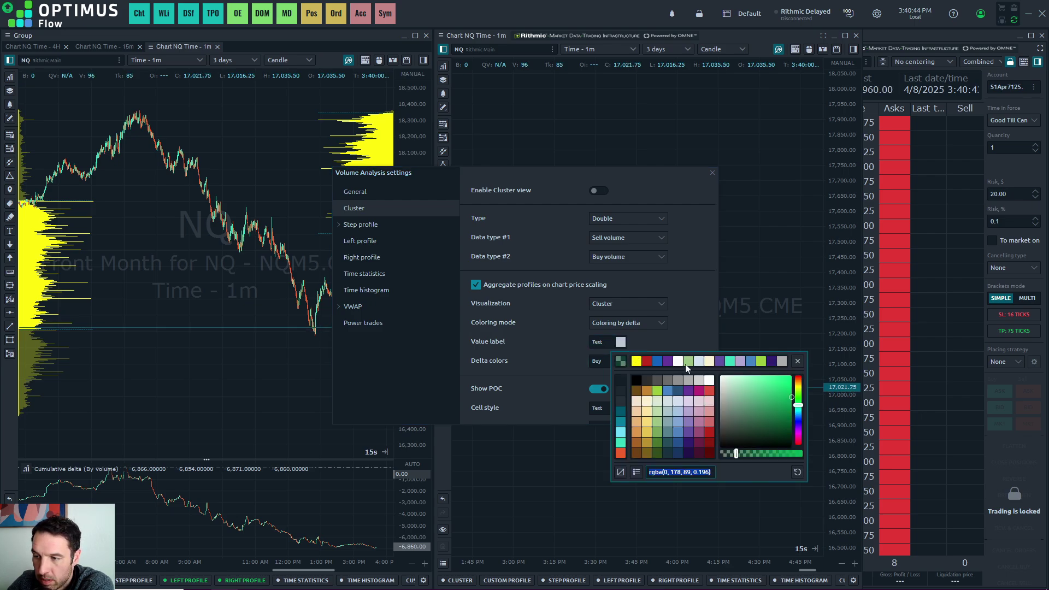
{"action": "left_click", "coordinate": [688, 390]}
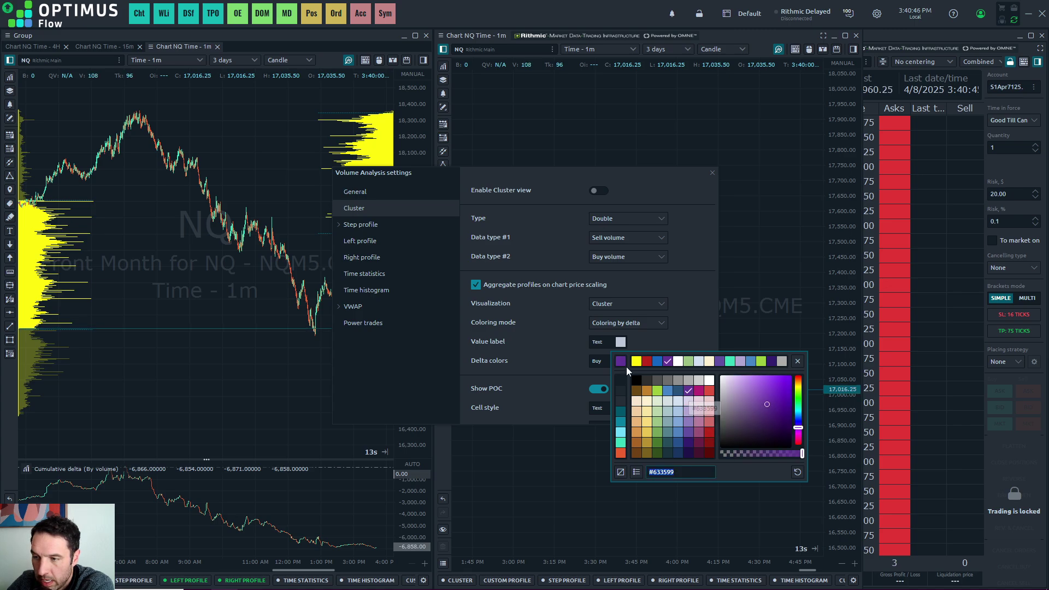
{"action": "left_click", "coordinate": [661, 346]}
{"action": "left_click", "coordinate": [668, 359]}
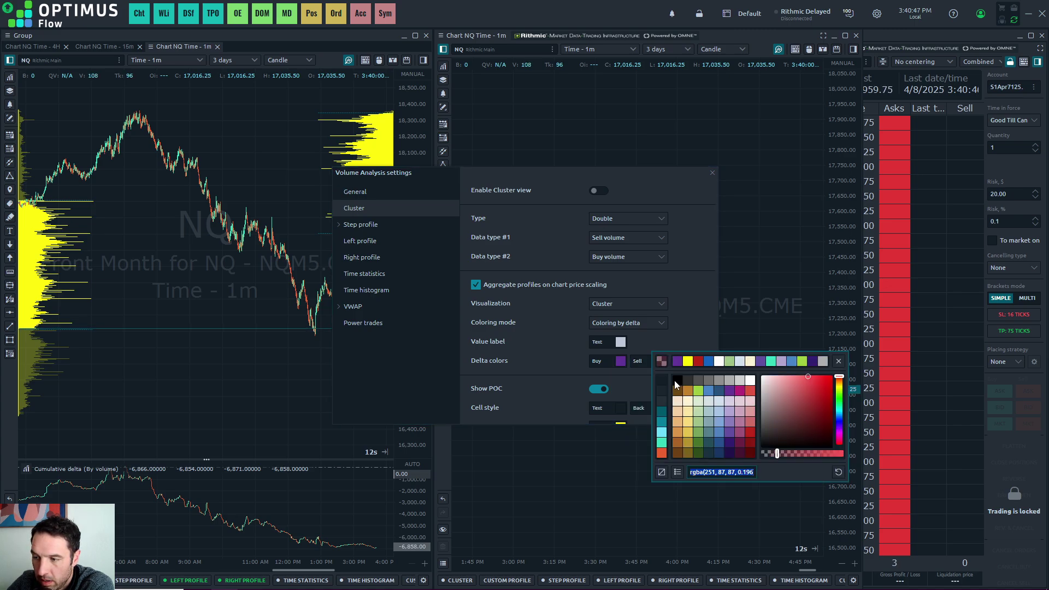
{"action": "left_click", "coordinate": [750, 432]}
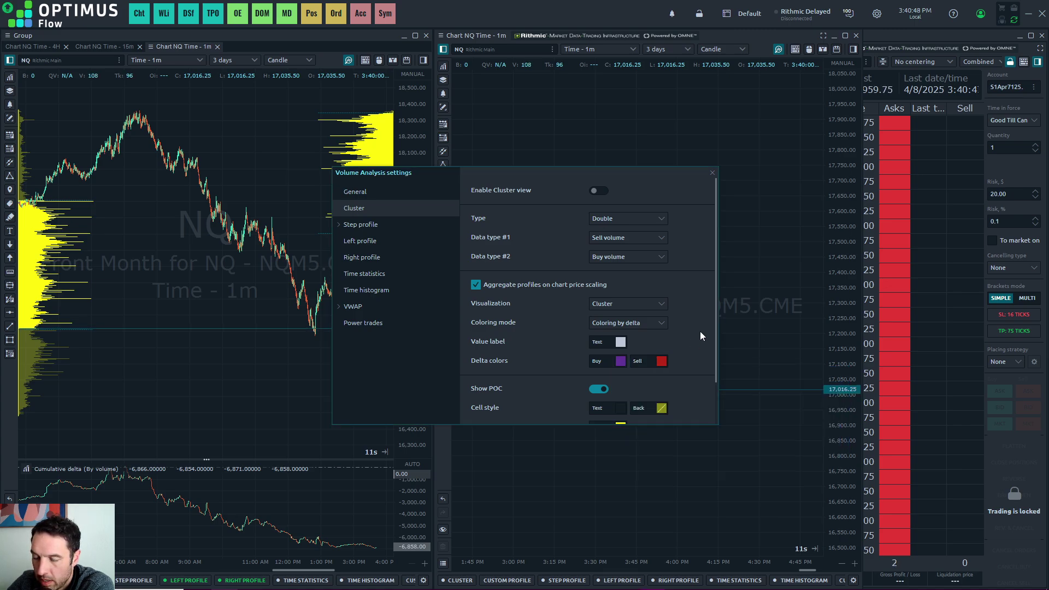
Step: Enable the cluster view on the duplicated NQ chart and inspect the footprint cells of the most recent bars
{"action": "left_click", "coordinate": [601, 191]}
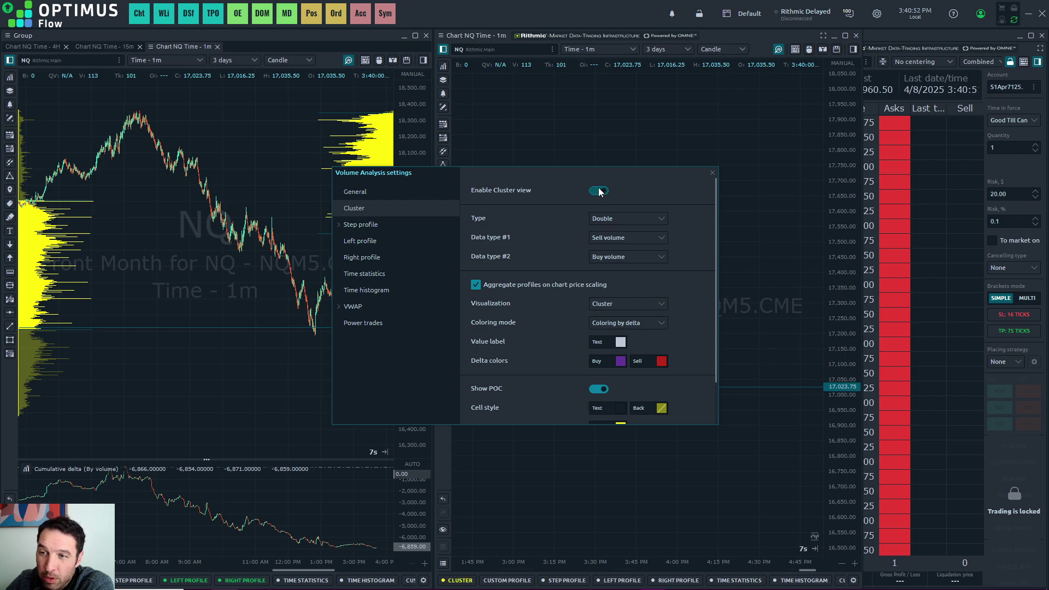
{"action": "left_click", "coordinate": [712, 173]}
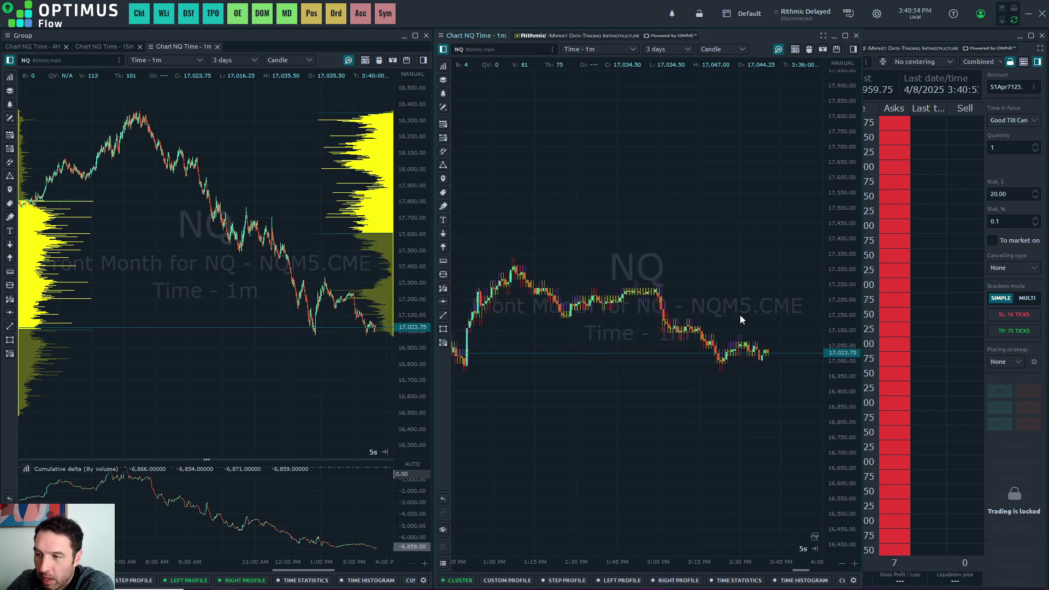
{"action": "scroll", "coordinate": [740, 314], "scroll_direction": "up", "scroll_amount": 3}
{"action": "scroll", "coordinate": [834, 299], "scroll_direction": "up", "scroll_amount": 8}
{"action": "scroll", "coordinate": [754, 322], "scroll_direction": "up", "scroll_amount": 5}
{"action": "left_click_drag", "start_coordinate": [591, 501], "coordinate": [704, 284]}
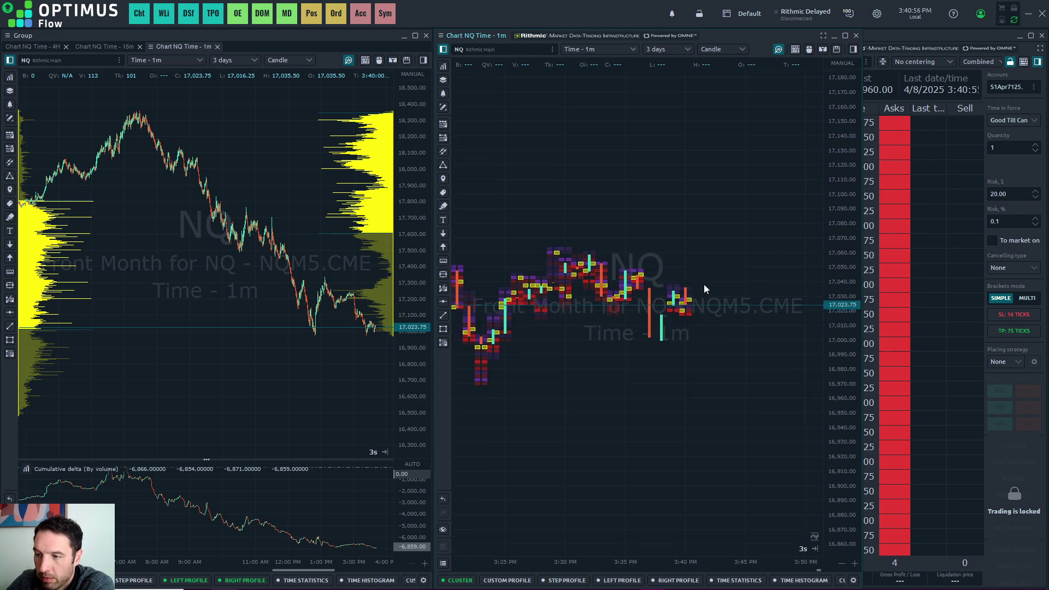
{"action": "scroll", "coordinate": [703, 285], "scroll_direction": "up", "scroll_amount": 4}
{"action": "left_click_drag", "start_coordinate": [586, 263], "coordinate": [839, 278]}
{"action": "scroll", "coordinate": [839, 278], "scroll_direction": "up", "scroll_amount": 8}
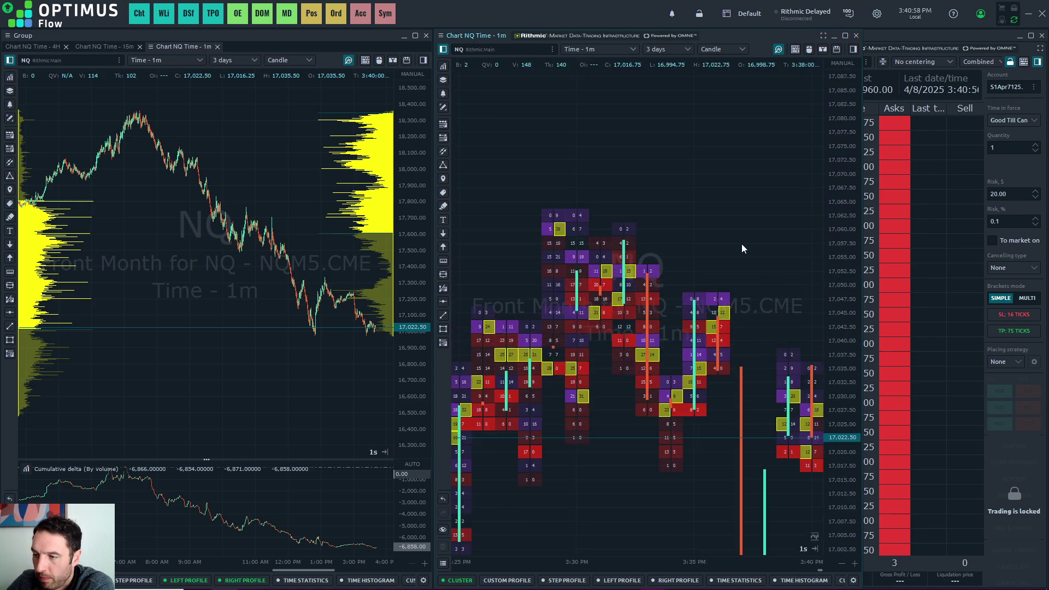
{"action": "scroll", "coordinate": [733, 241], "scroll_direction": "up", "scroll_amount": 3}
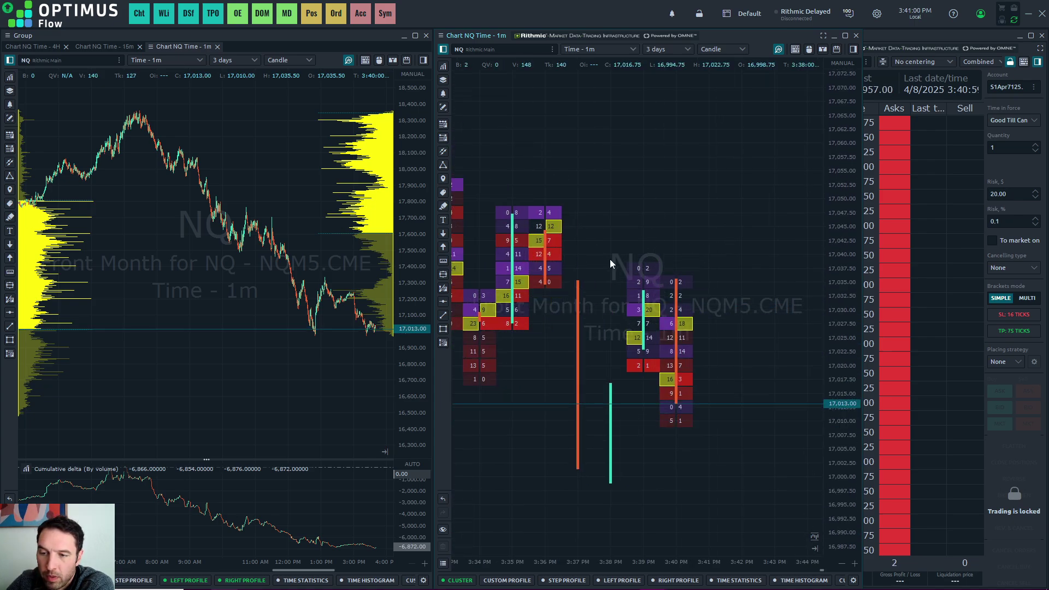
Step: Turn off Show POC in the NQ chart's cluster settings and check the footprint cells without the highlight
{"action": "left_click", "coordinate": [462, 580]}
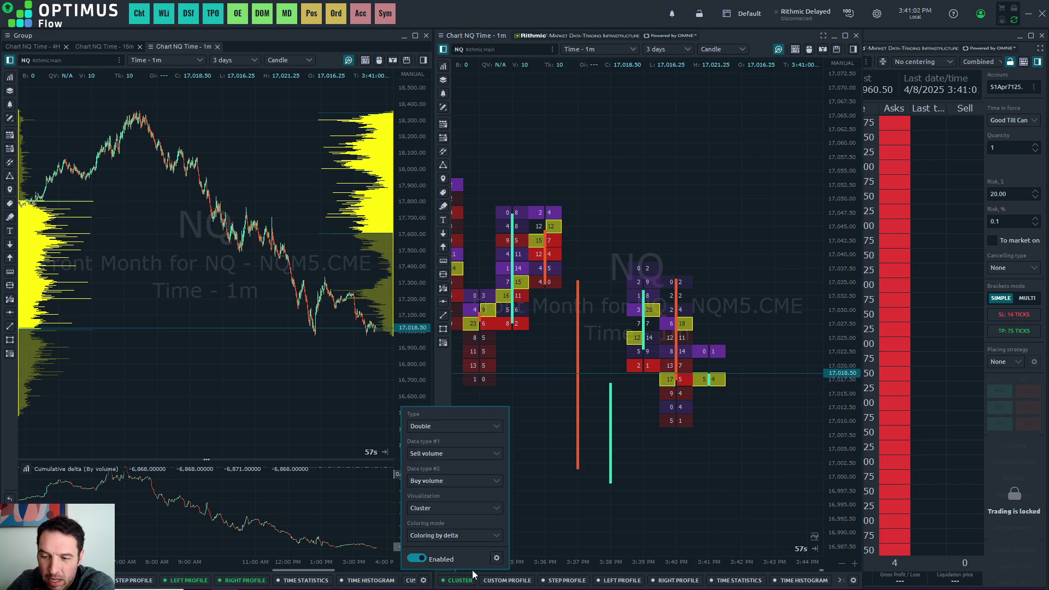
{"action": "left_click", "coordinate": [496, 558]}
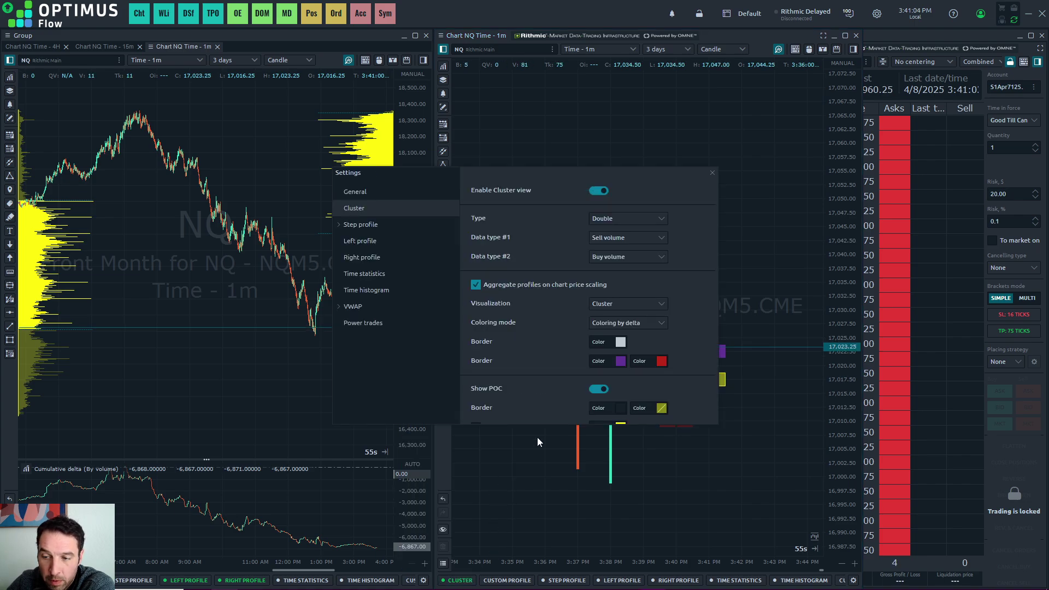
{"action": "scroll", "coordinate": [551, 340], "scroll_direction": "down", "scroll_amount": 2}
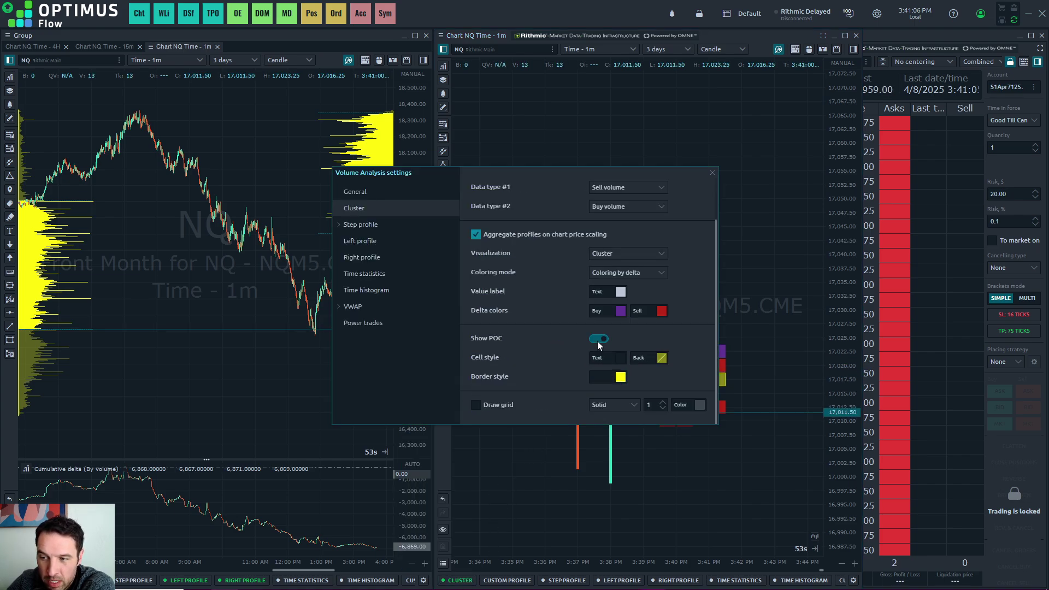
{"action": "left_click", "coordinate": [713, 173]}
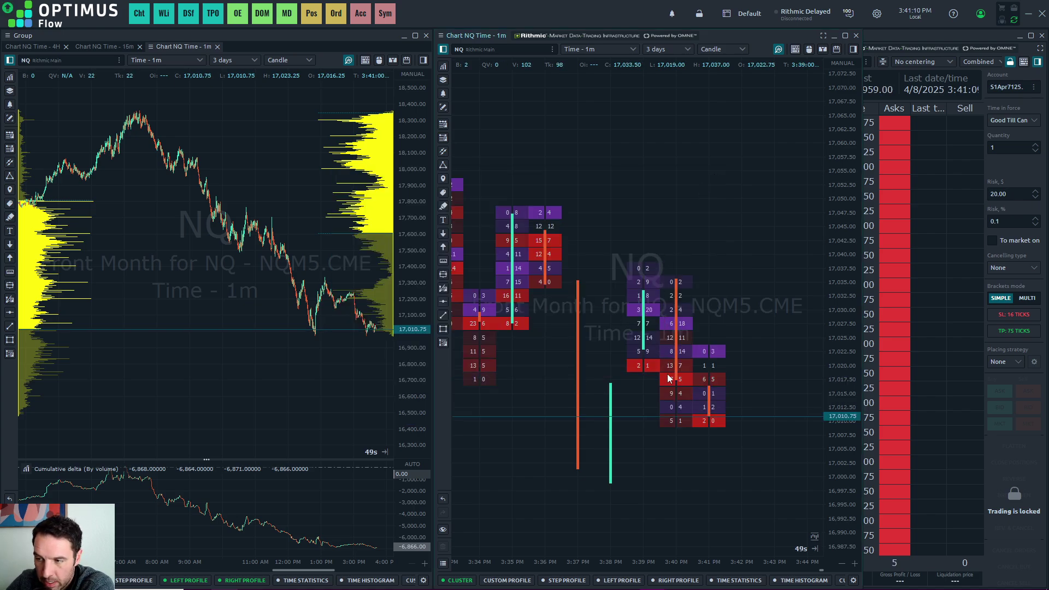
{"action": "left_click_drag", "start_coordinate": [645, 219], "coordinate": [652, 225]}
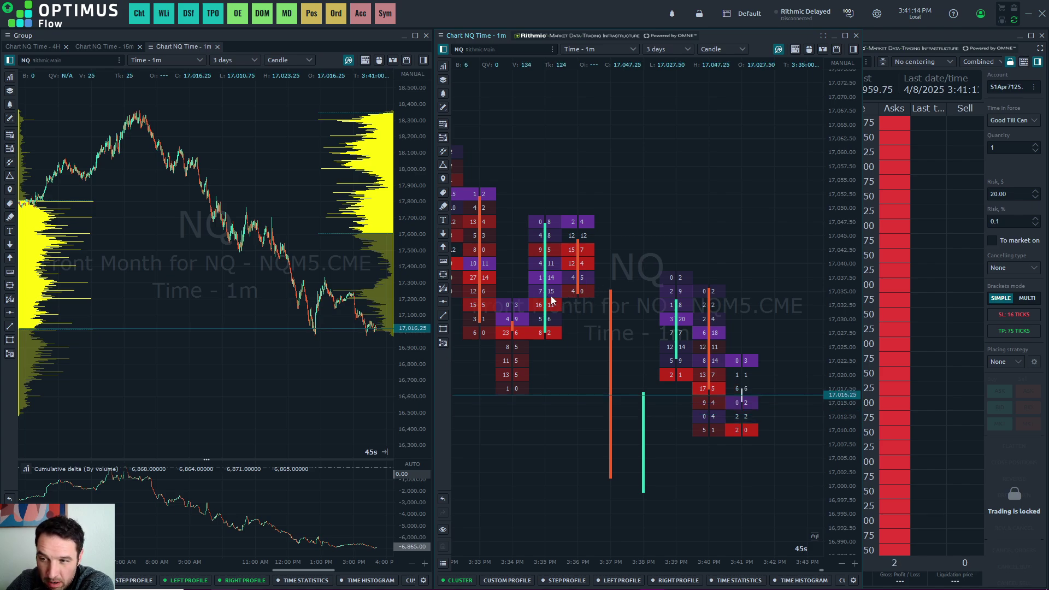
{"action": "scroll", "coordinate": [836, 258], "scroll_direction": "down", "scroll_amount": 2}
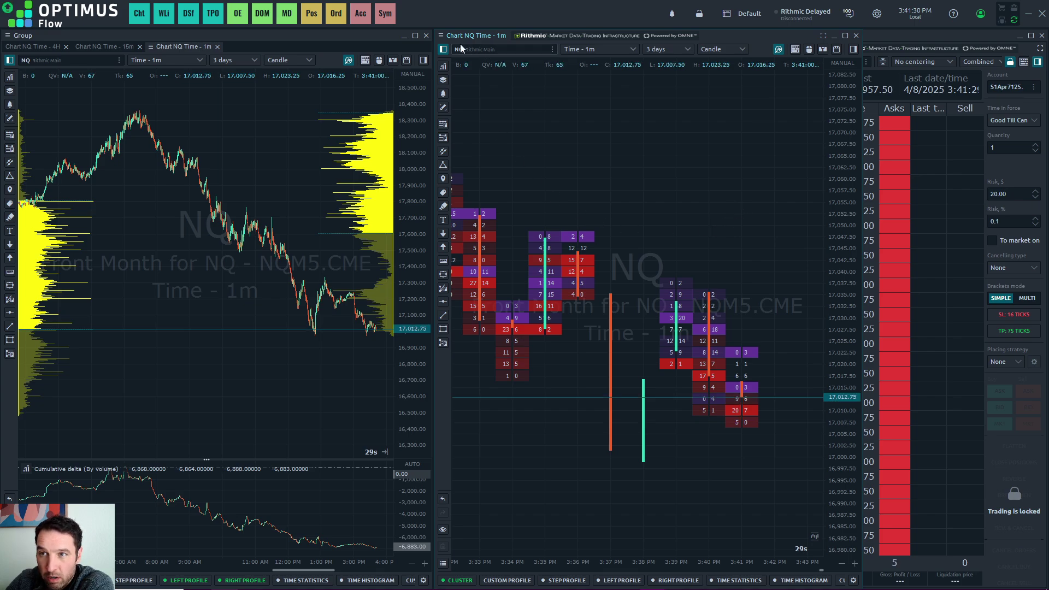
Step: Duplicate the NQ 1-minute footprint chart and group the copy with it as a second tab
{"action": "left_click", "coordinate": [441, 34]}
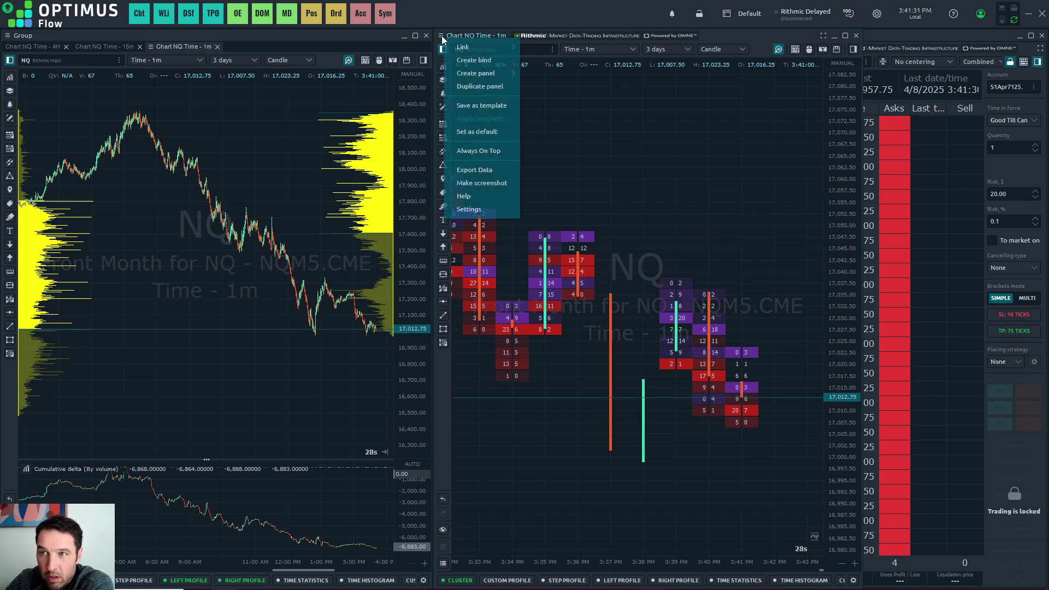
{"action": "left_click", "coordinate": [464, 87]}
{"action": "left_click_drag", "start_coordinate": [487, 50], "coordinate": [539, 48]}
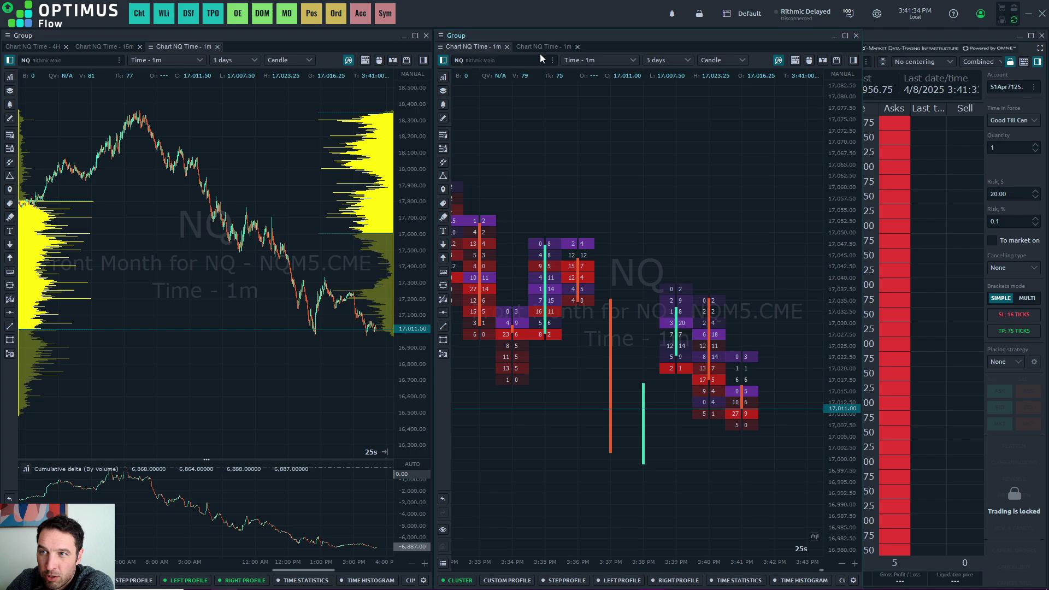
Step: Change the copied footprint chart's time period to 30 seconds
{"action": "left_click", "coordinate": [540, 44]}
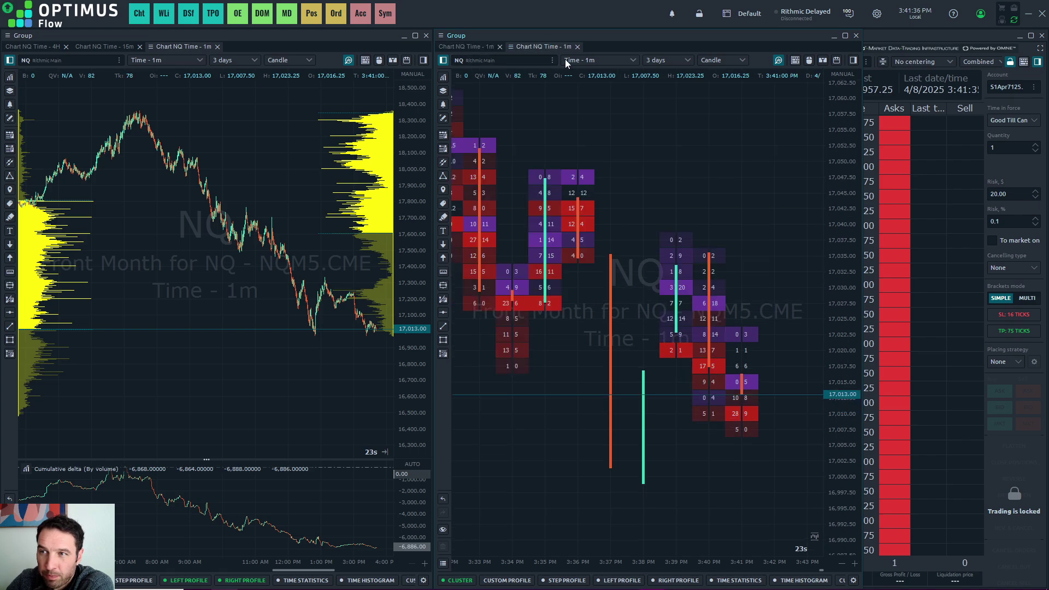
{"action": "left_click", "coordinate": [627, 59]}
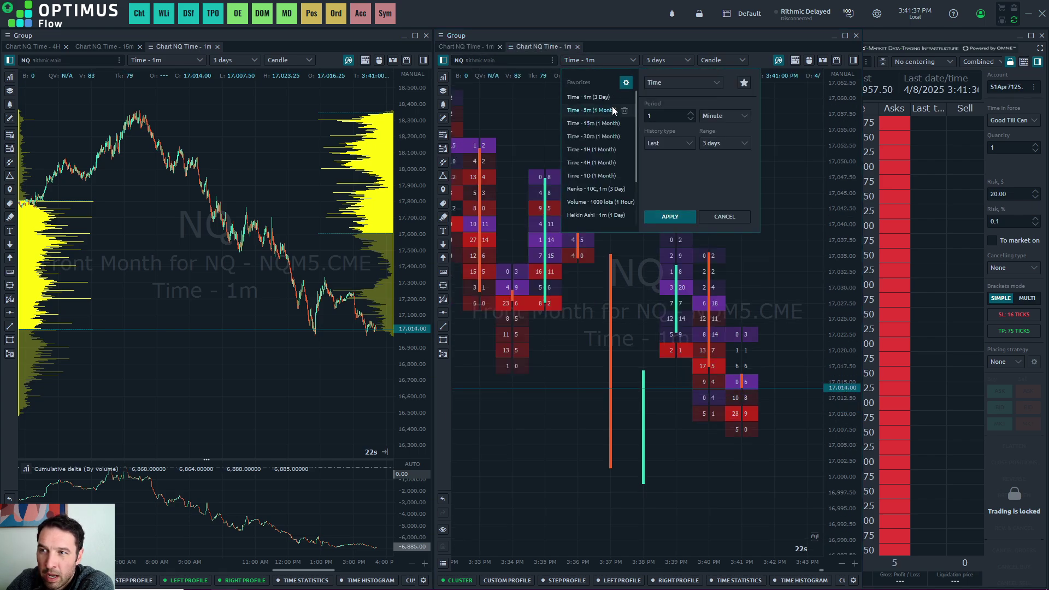
{"action": "double_click", "coordinate": [648, 117]}
{"action": "type", "text": "30"}
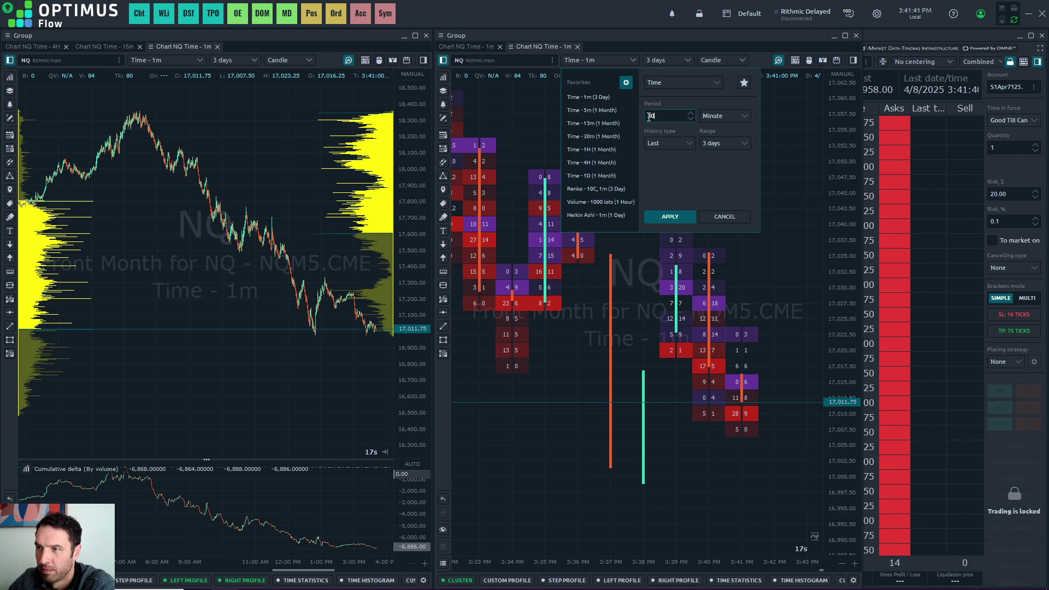
{"action": "left_click", "coordinate": [726, 117]}
{"action": "left_click", "coordinate": [724, 131]}
{"action": "left_click", "coordinate": [687, 216]}
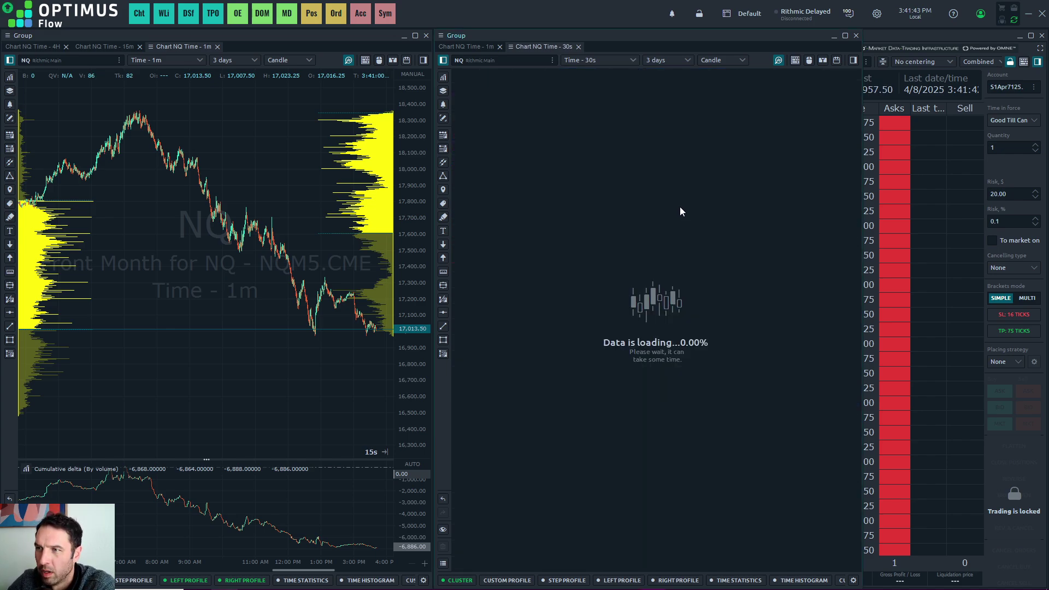
Step: Set the history range of both the 30-second and the 1-minute NQ footprint charts to 1 hour
{"action": "left_click", "coordinate": [671, 61]}
{"action": "left_click", "coordinate": [670, 76]}
{"action": "left_click", "coordinate": [483, 47]}
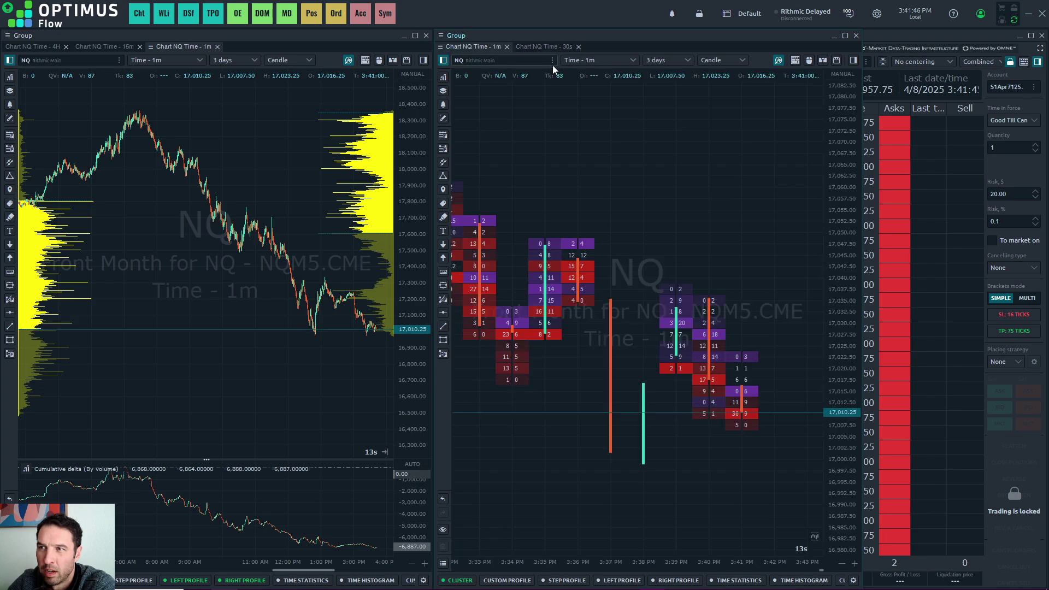
{"action": "left_click", "coordinate": [664, 61]}
{"action": "left_click", "coordinate": [661, 75]}
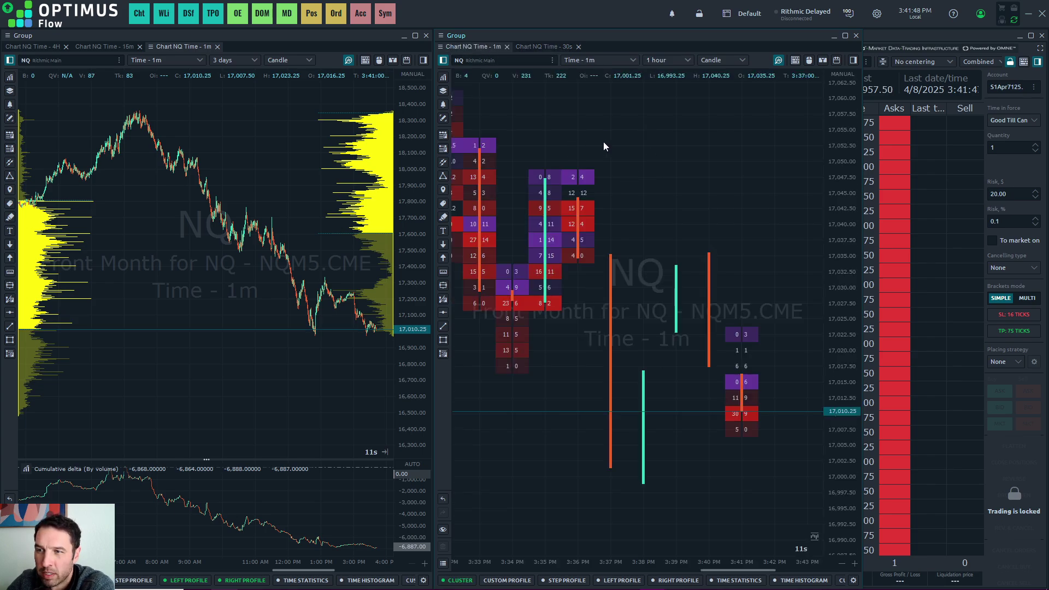
Step: Compress the 1-minute footprint's price scale and narrow the footprint group to uncover the full MES DOM trader
{"action": "scroll", "coordinate": [844, 225], "scroll_direction": "down", "scroll_amount": 5}
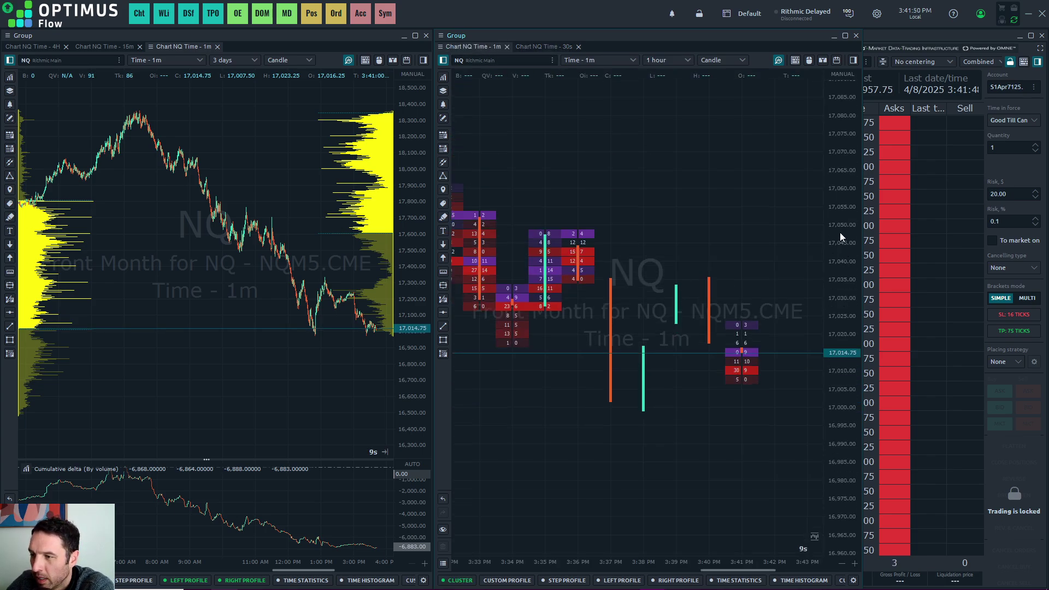
{"action": "left_click_drag", "start_coordinate": [780, 260], "coordinate": [748, 267]}
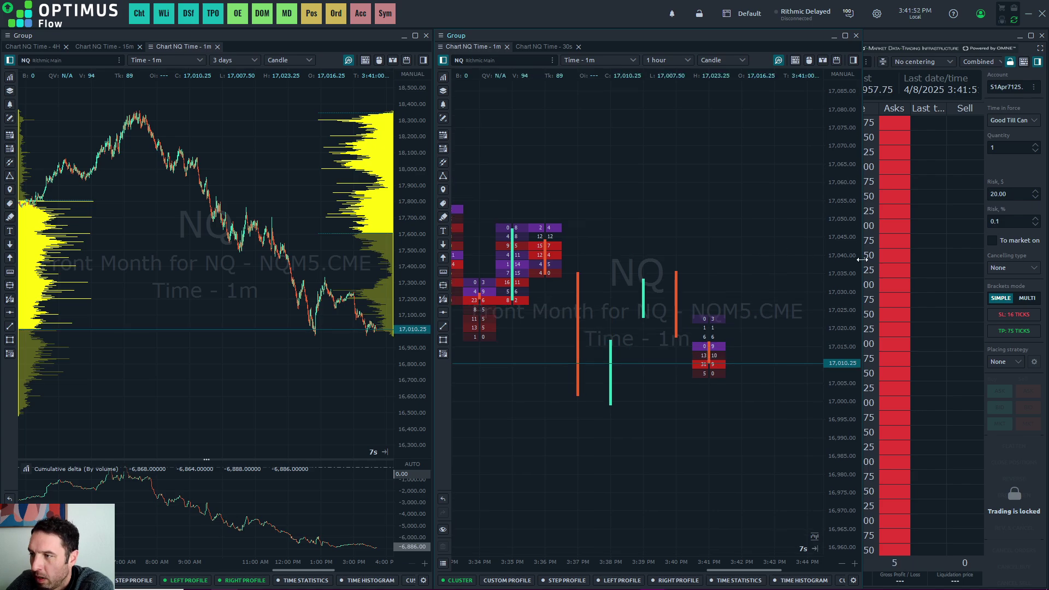
{"action": "left_click_drag", "start_coordinate": [862, 261], "coordinate": [760, 261]}
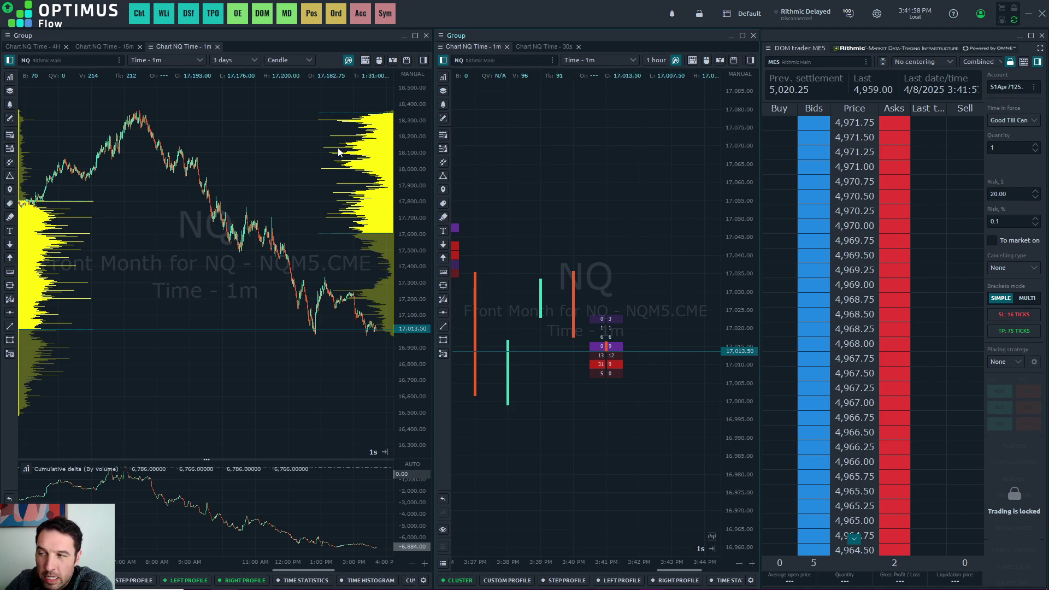
Step: Add a new DOM trader over the MES one and fit it beside the footprint group at full workspace height
{"action": "left_click", "coordinate": [263, 16]}
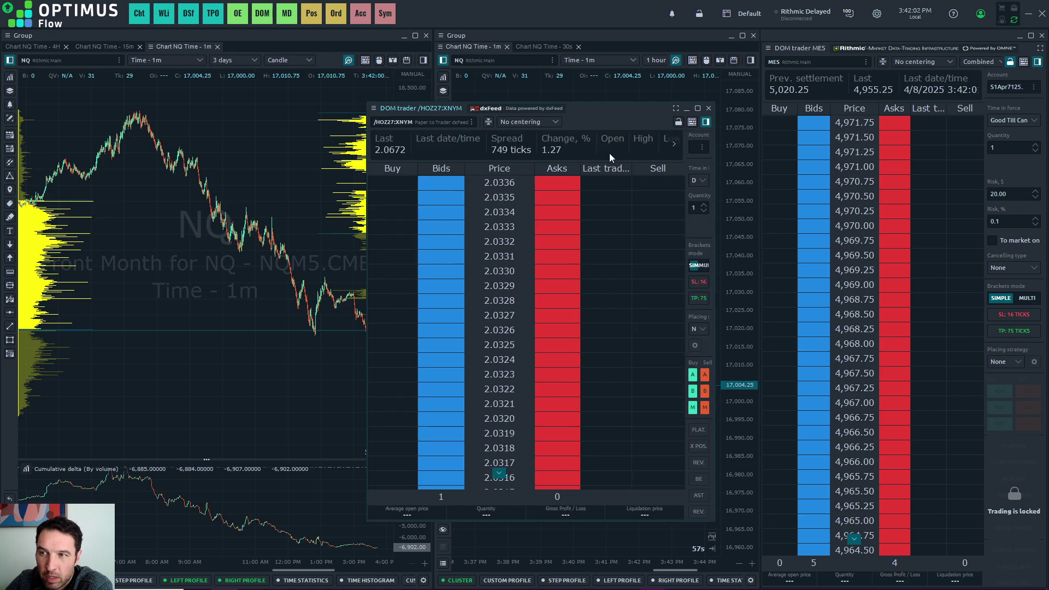
{"action": "left_click_drag", "start_coordinate": [588, 106], "coordinate": [916, 37]}
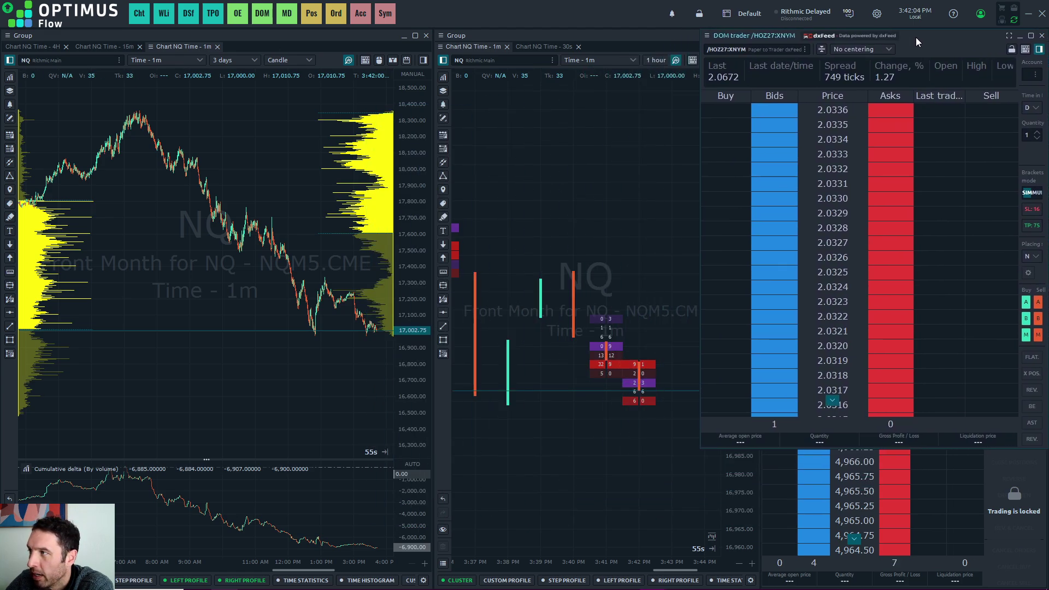
{"action": "left_click_drag", "start_coordinate": [699, 178], "coordinate": [763, 179]}
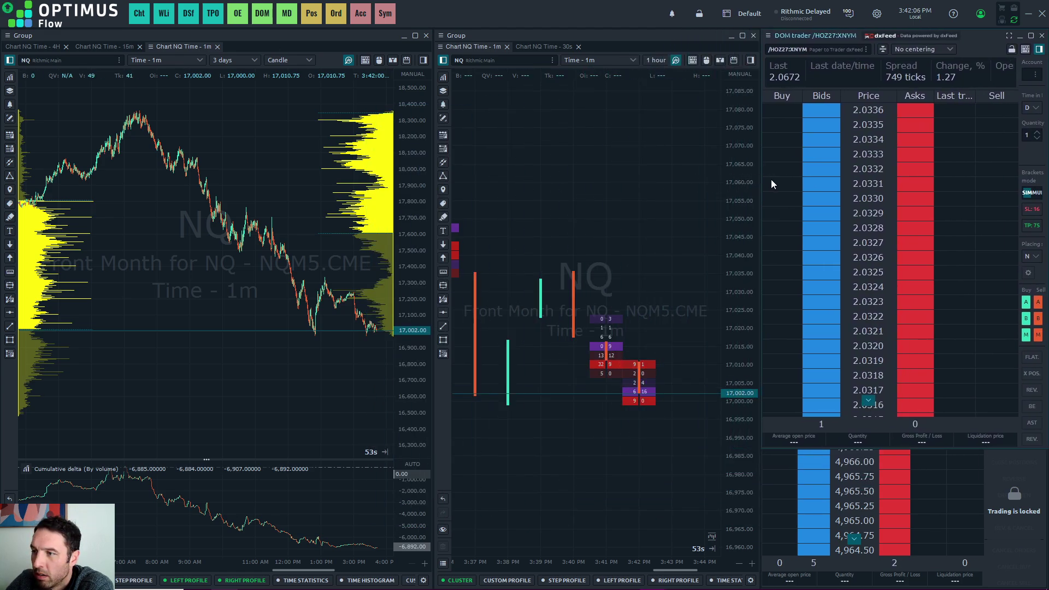
{"action": "left_click_drag", "start_coordinate": [922, 448], "coordinate": [922, 587]}
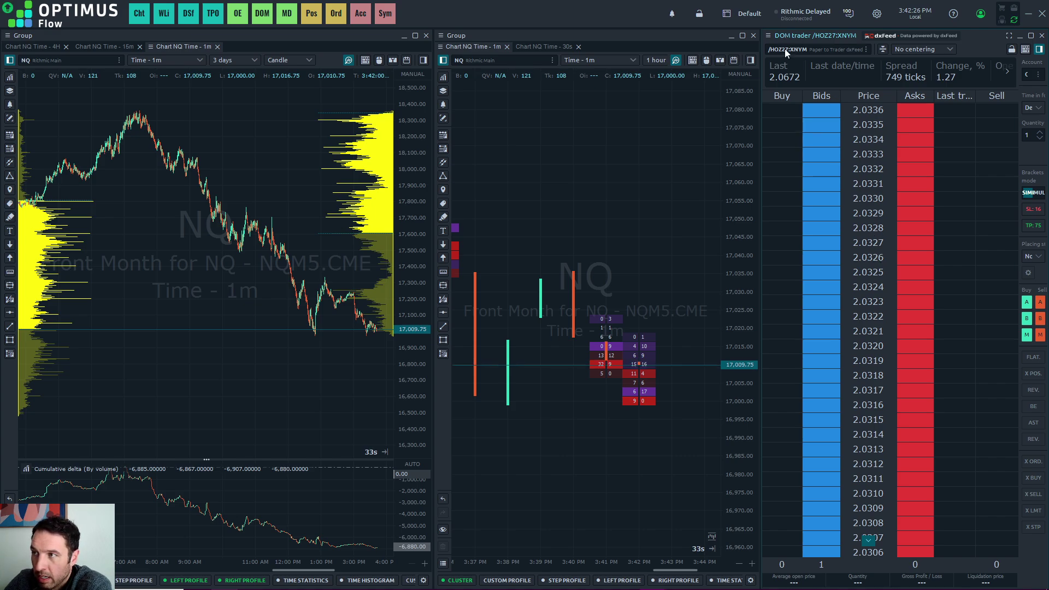
Step: Review the new DOM trader's column settings, from Bids and Liquidity Changes through Last, Bid and Ask Trade Size
{"action": "right_click", "coordinate": [867, 175]}
{"action": "left_click", "coordinate": [881, 402]}
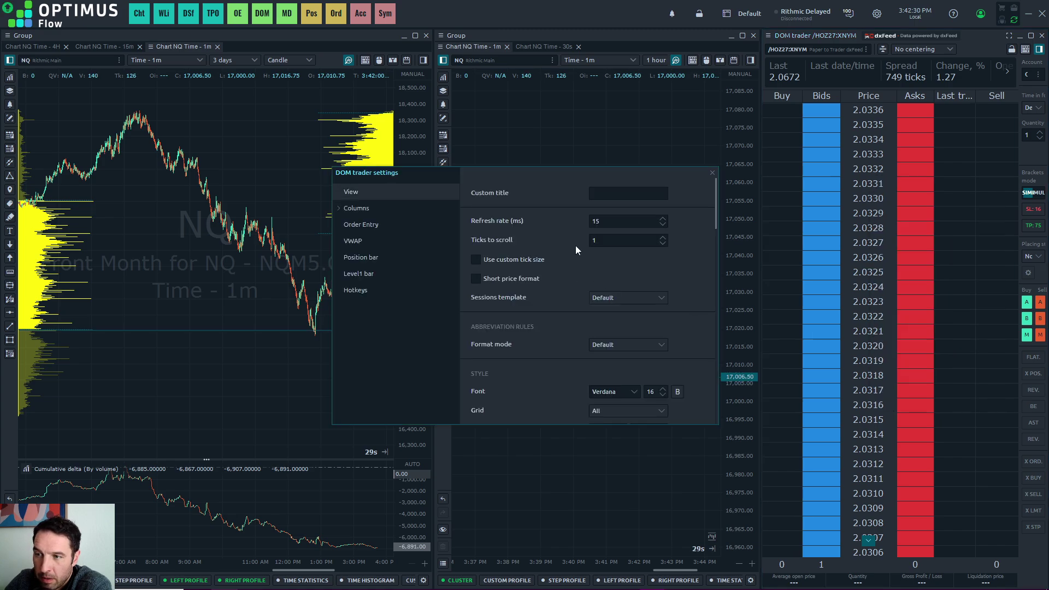
{"action": "left_click", "coordinate": [336, 208]}
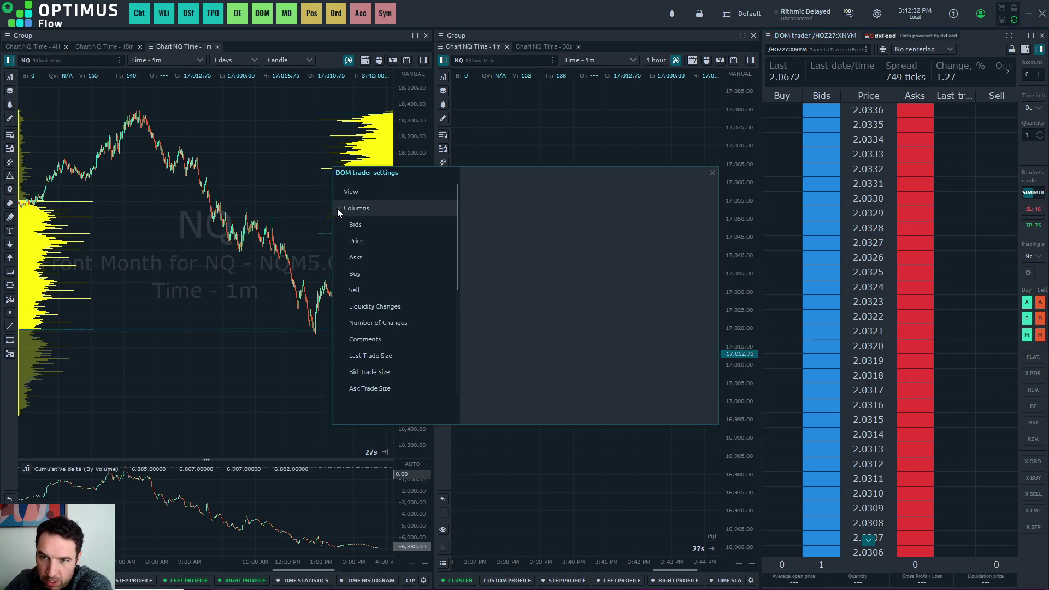
{"action": "left_click", "coordinate": [363, 224]}
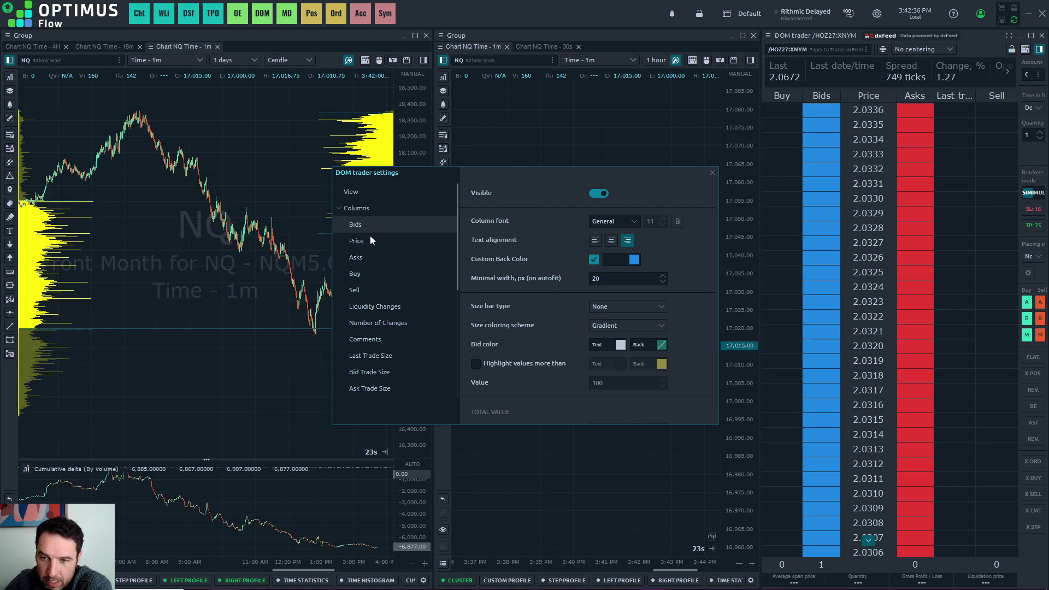
{"action": "left_click", "coordinate": [391, 309]}
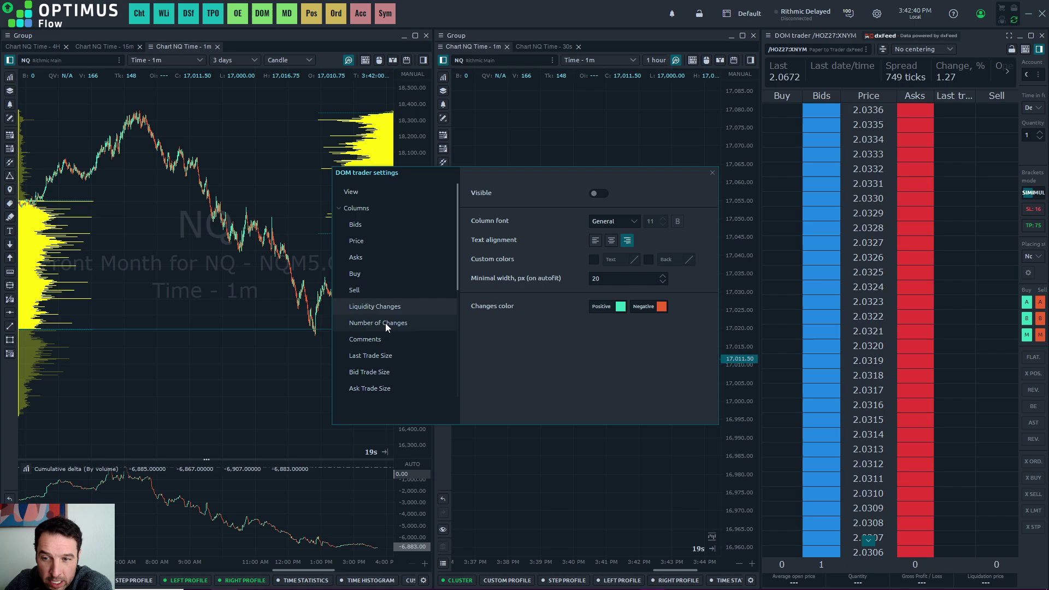
{"action": "left_click", "coordinate": [385, 323]}
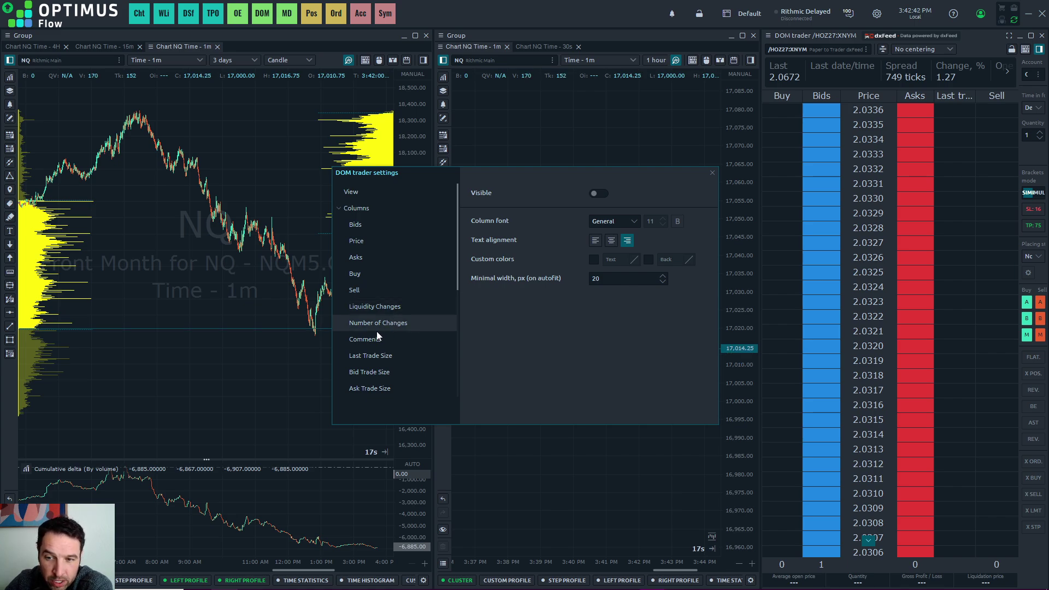
{"action": "left_click", "coordinate": [386, 358]}
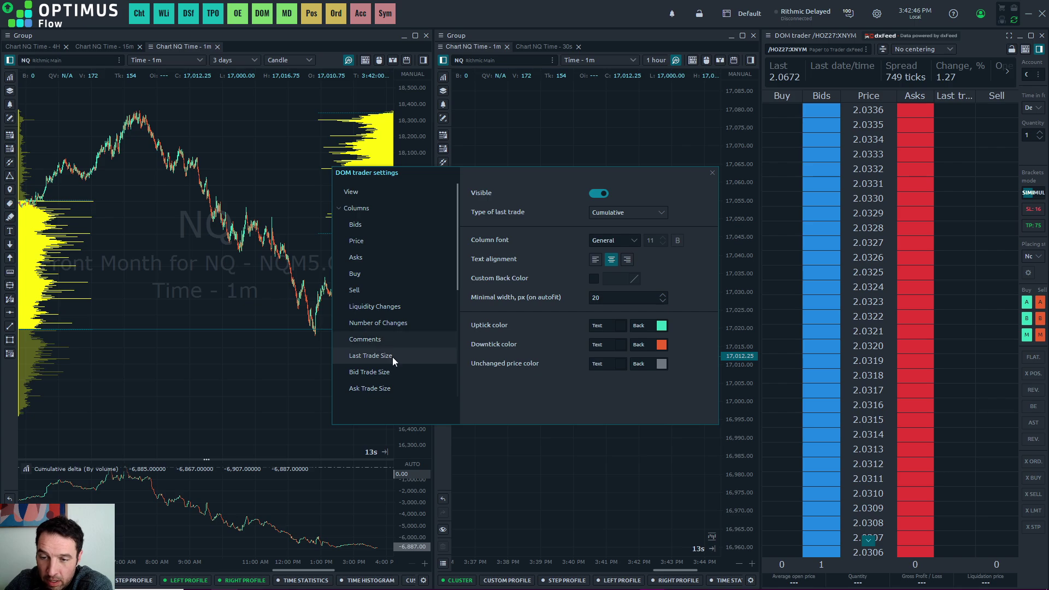
{"action": "left_click", "coordinate": [379, 372]}
{"action": "left_click", "coordinate": [373, 388]}
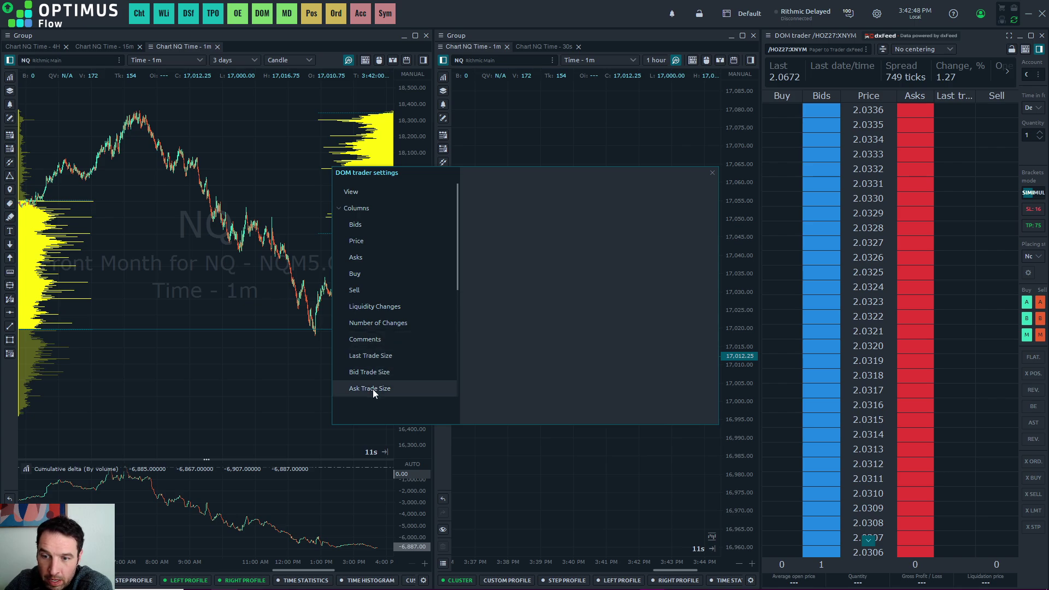
{"action": "left_click", "coordinate": [712, 172]}
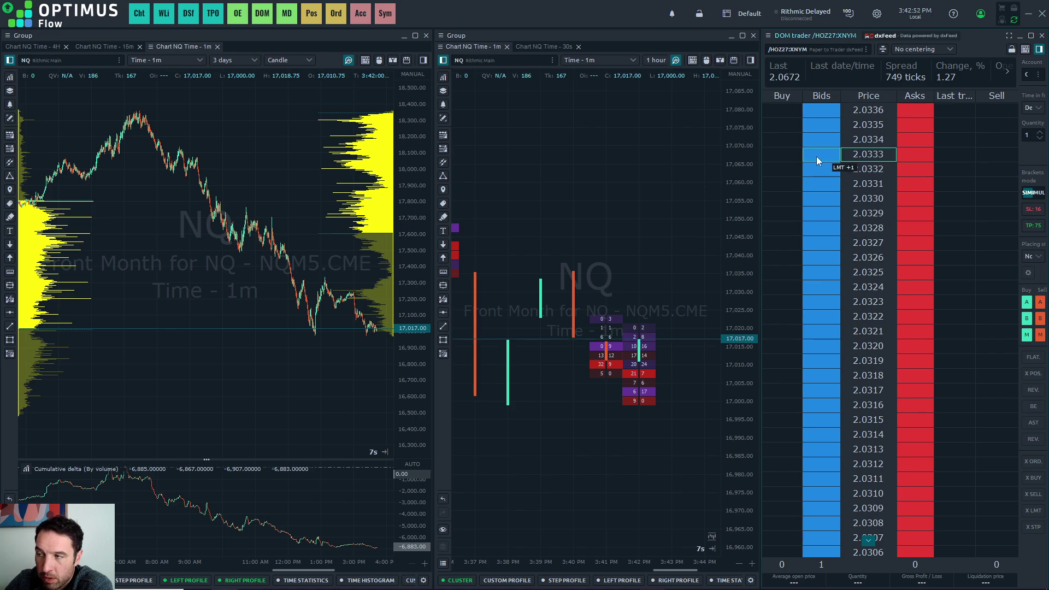
Step: Switch the new DOM trader's symbol to the NQ future from the Rithmic Main connection
{"action": "left_click", "coordinate": [782, 50]}
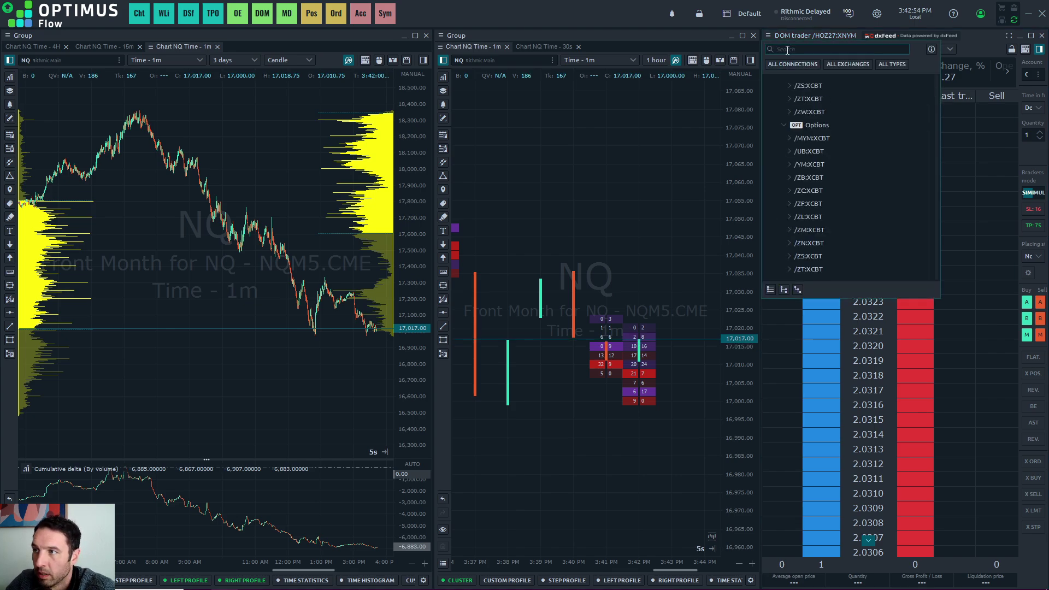
{"action": "scroll", "coordinate": [781, 93], "scroll_direction": "up", "scroll_amount": 3}
{"action": "left_click", "coordinate": [772, 86]}
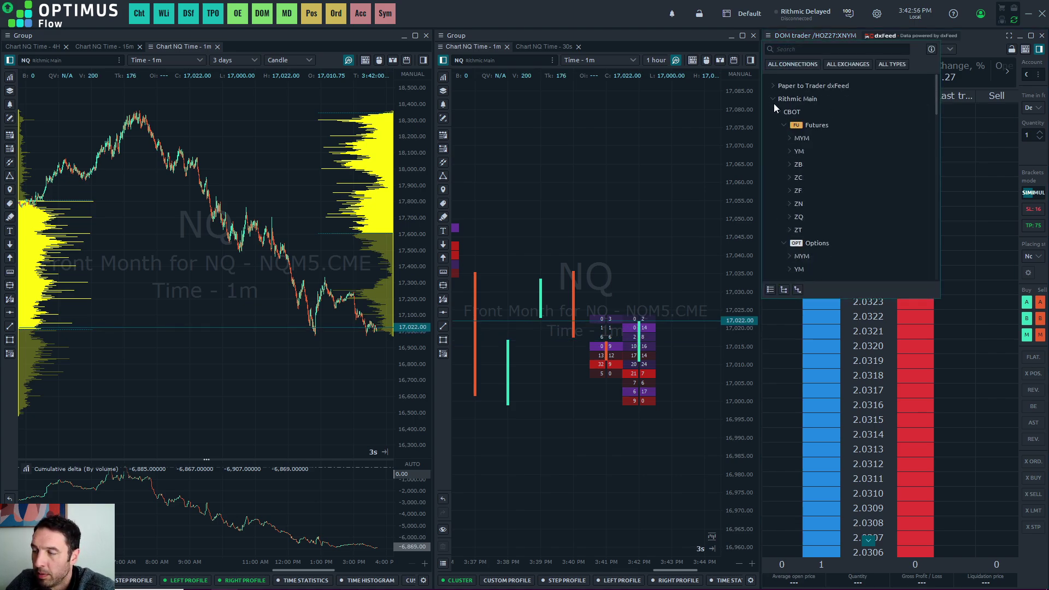
{"action": "scroll", "coordinate": [798, 182], "scroll_direction": "down", "scroll_amount": 3}
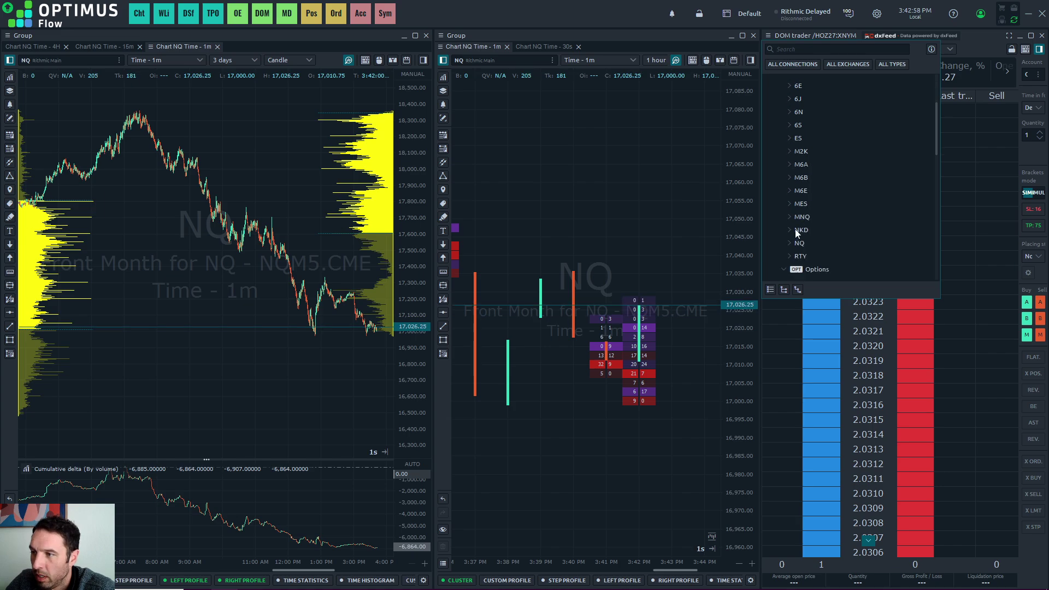
{"action": "left_click", "coordinate": [860, 269]}
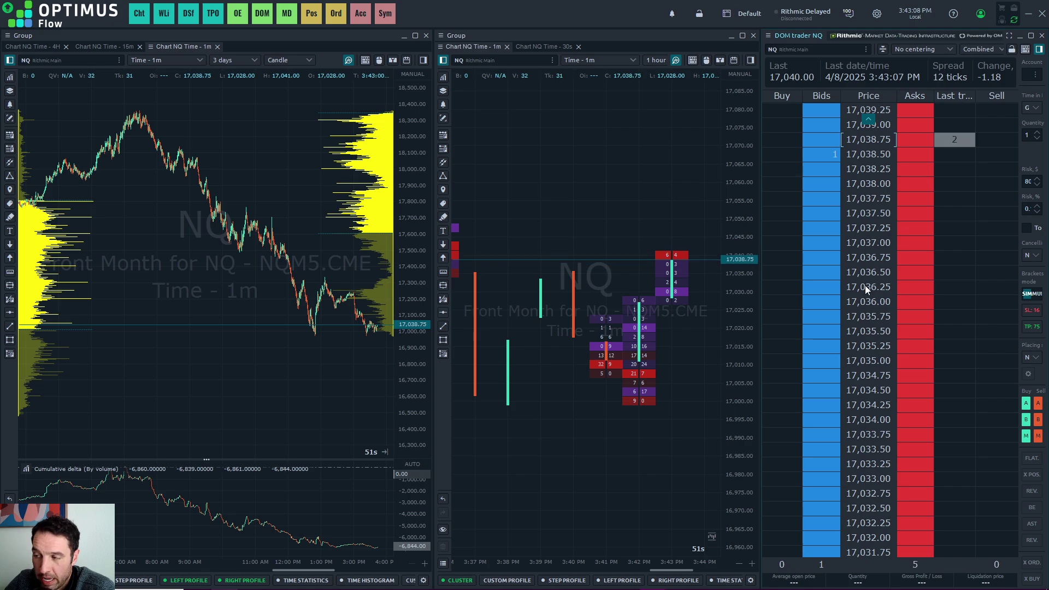
Step: Reduce the NQ DOM trader's Verdana font size to 10
{"action": "right_click", "coordinate": [871, 284]}
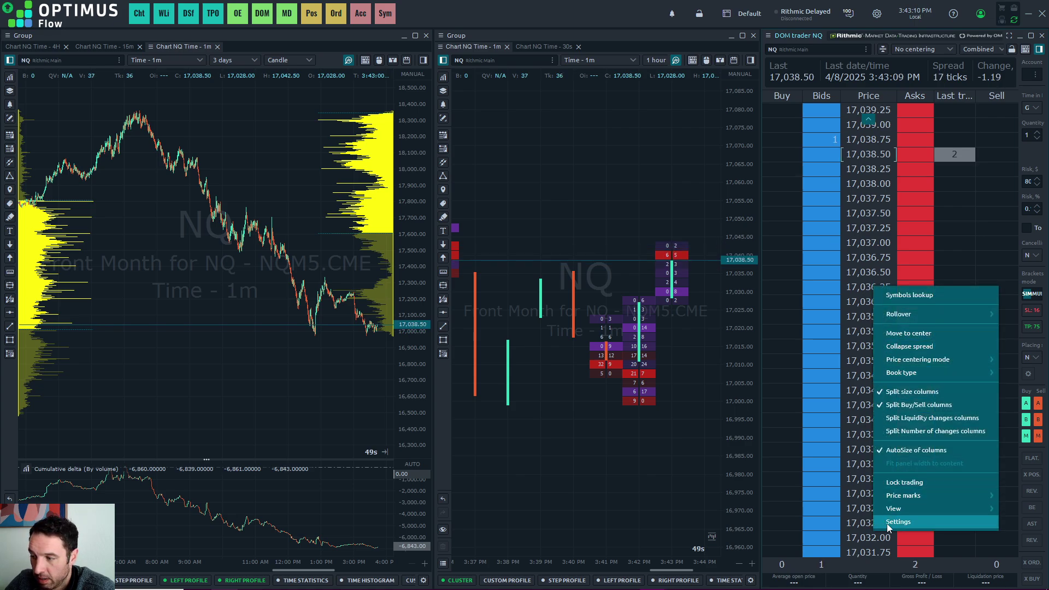
{"action": "left_click", "coordinate": [918, 522]}
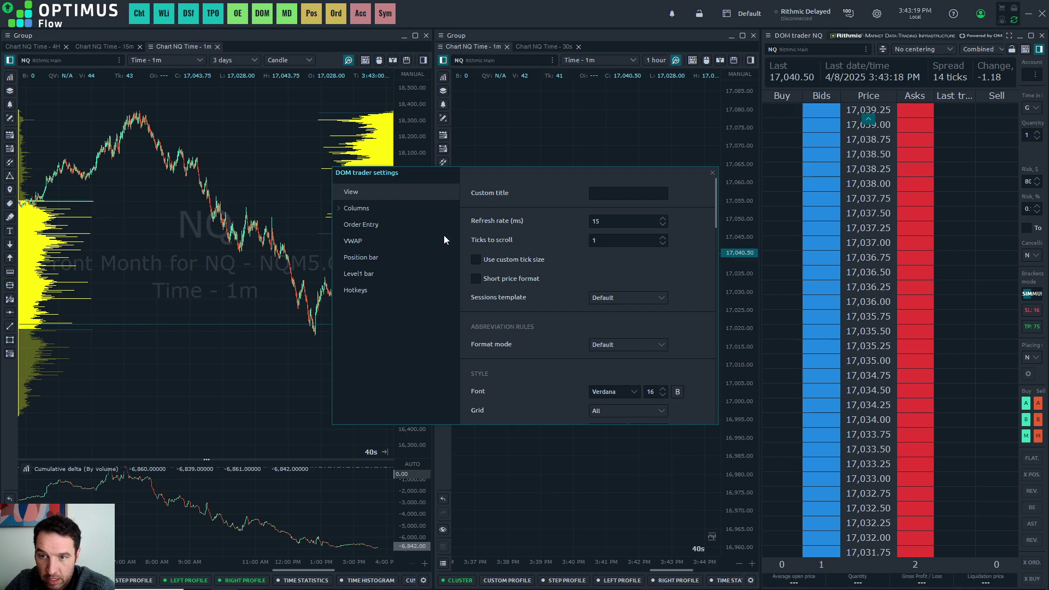
{"action": "scroll", "coordinate": [562, 250], "scroll_direction": "down", "scroll_amount": 3}
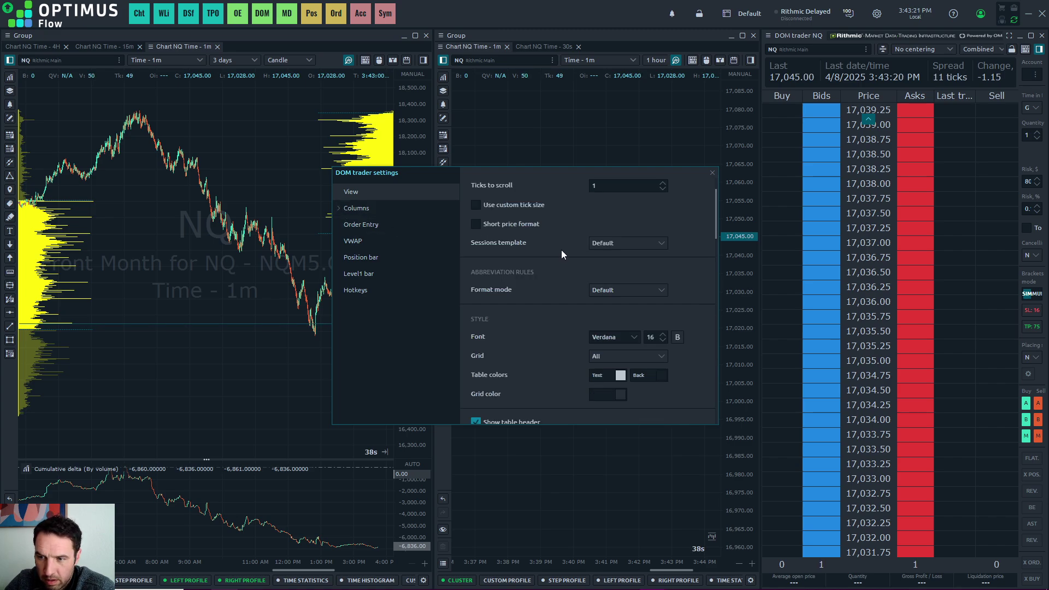
{"action": "left_click", "coordinate": [663, 285]}
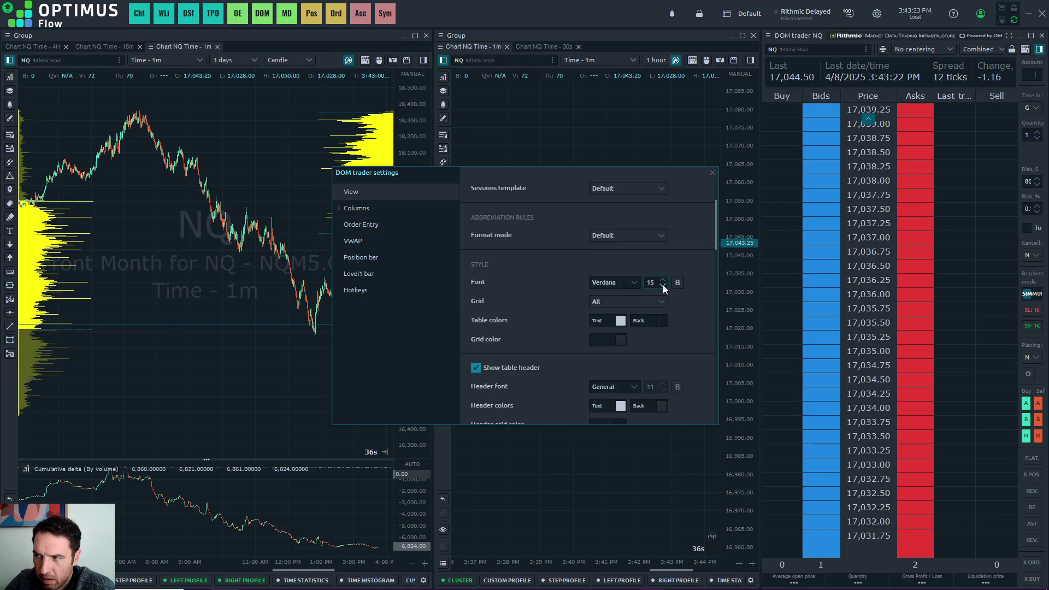
{"action": "left_click", "coordinate": [663, 285]}
{"action": "left_click", "coordinate": [662, 285]}
{"action": "left_click", "coordinate": [662, 285]}
{"action": "left_click", "coordinate": [663, 286]}
{"action": "left_click", "coordinate": [663, 285]}
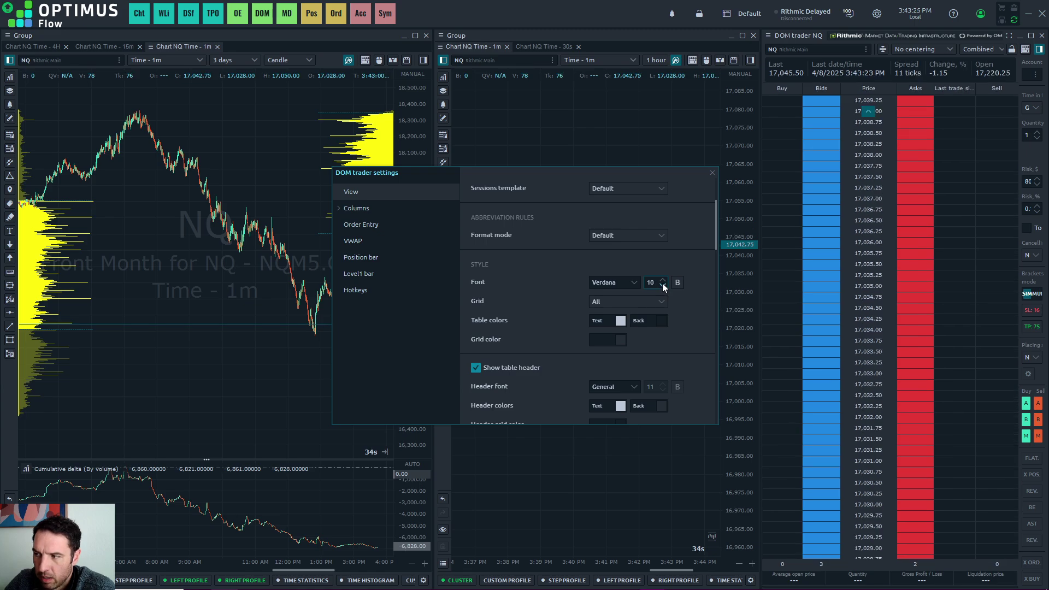
{"action": "left_click", "coordinate": [712, 172]}
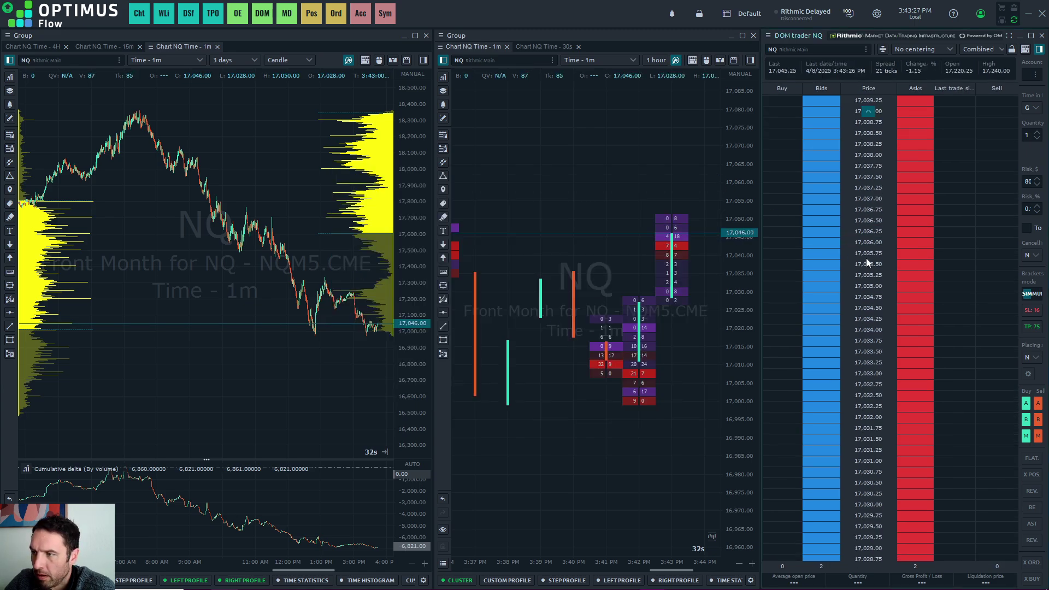
Step: Set the NQ DOM trader's font size back to 16
{"action": "scroll", "coordinate": [873, 285], "scroll_direction": "up", "scroll_amount": 4}
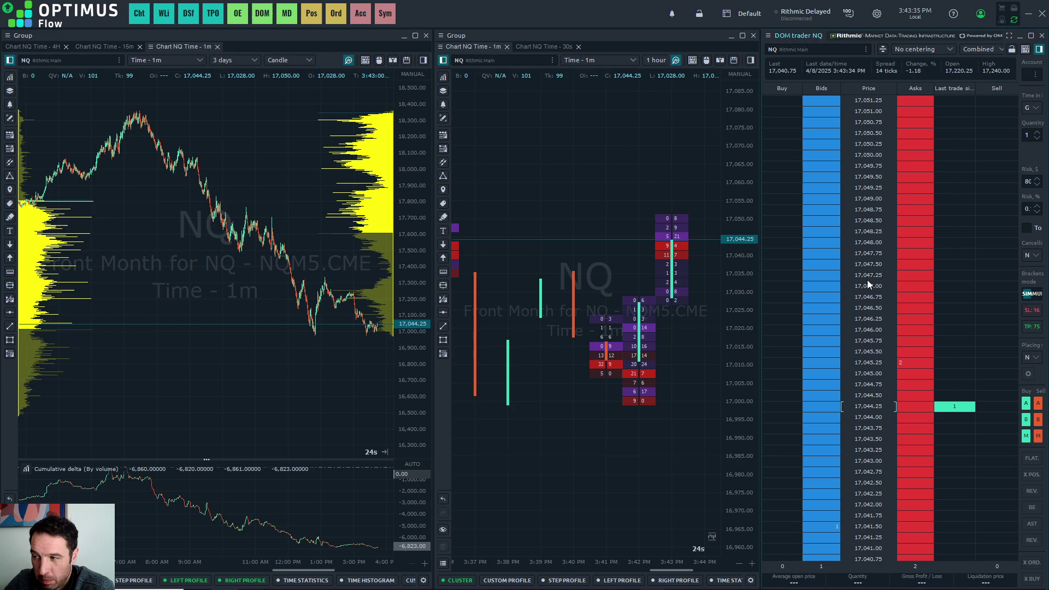
{"action": "right_click", "coordinate": [867, 280]}
{"action": "left_click", "coordinate": [887, 517]}
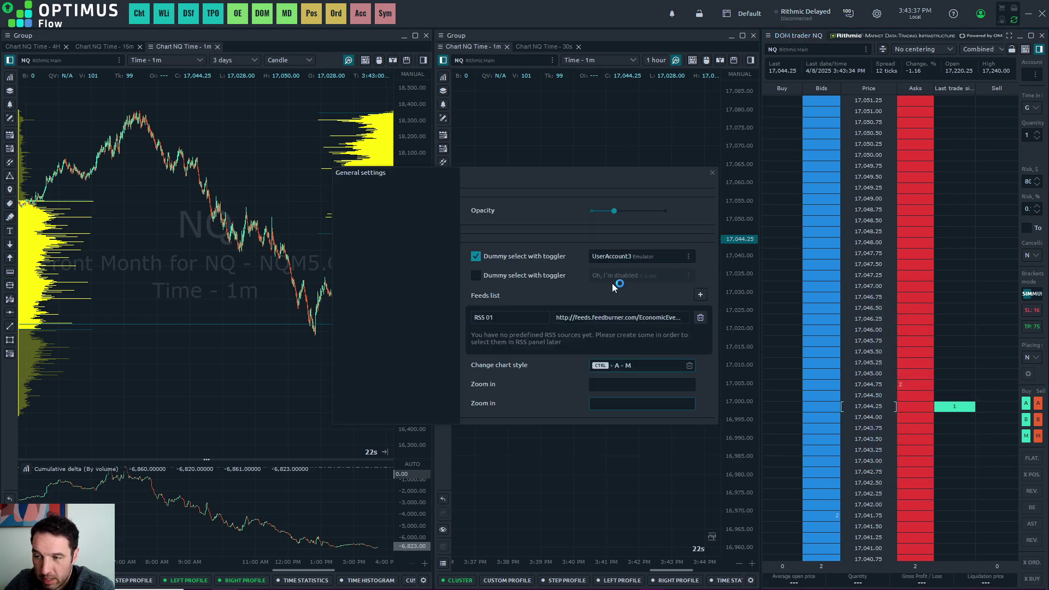
{"action": "left_click", "coordinate": [663, 389]}
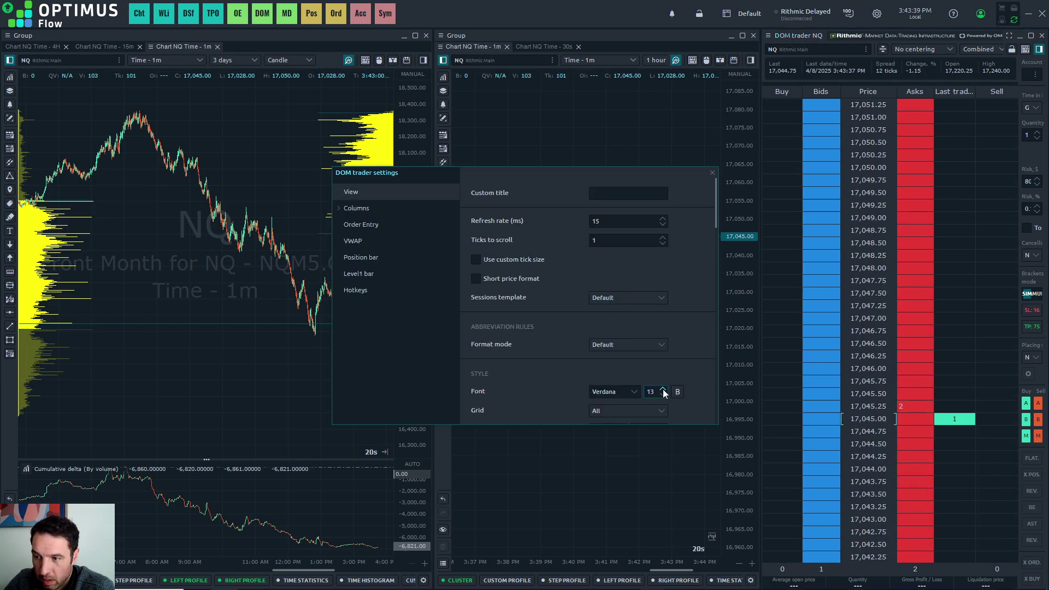
{"action": "left_click", "coordinate": [663, 389]}
{"action": "left_click", "coordinate": [663, 389]}
{"action": "left_click", "coordinate": [663, 389]}
{"action": "left_click", "coordinate": [663, 389]}
{"action": "left_click", "coordinate": [664, 389]}
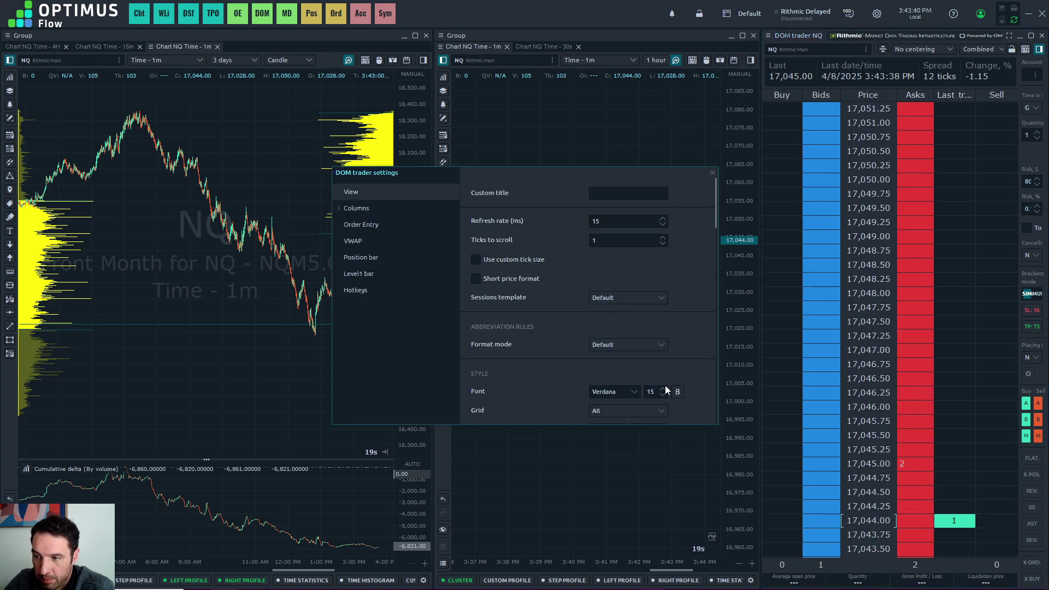
{"action": "left_click", "coordinate": [712, 173]}
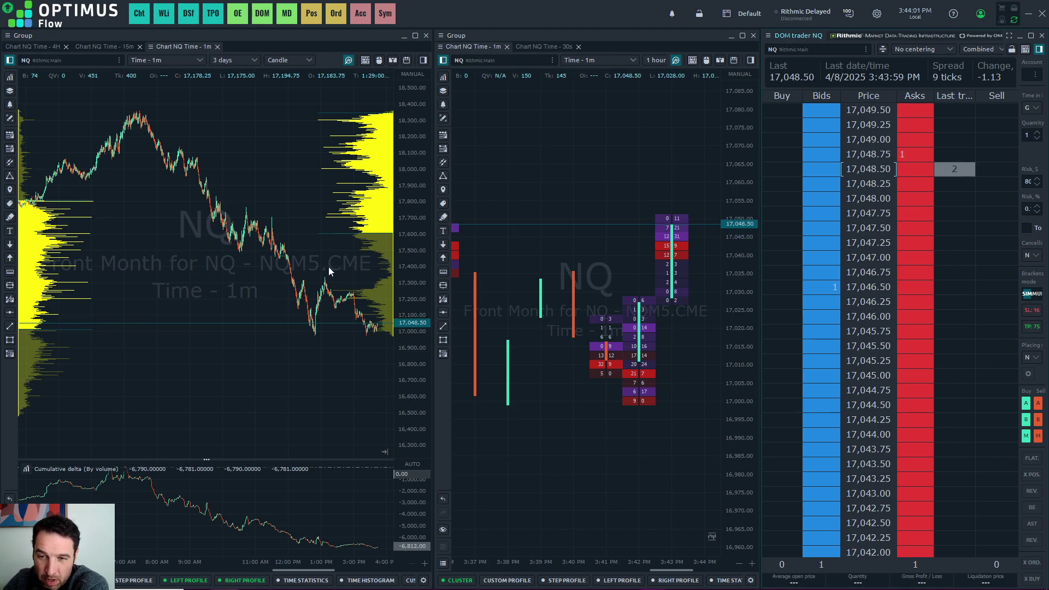
Step: Create a bind joining the NQ multi-timeframe chart group, the footprint group and the NQ DOM trader
{"action": "scroll", "coordinate": [361, 279], "scroll_direction": "up", "scroll_amount": 4}
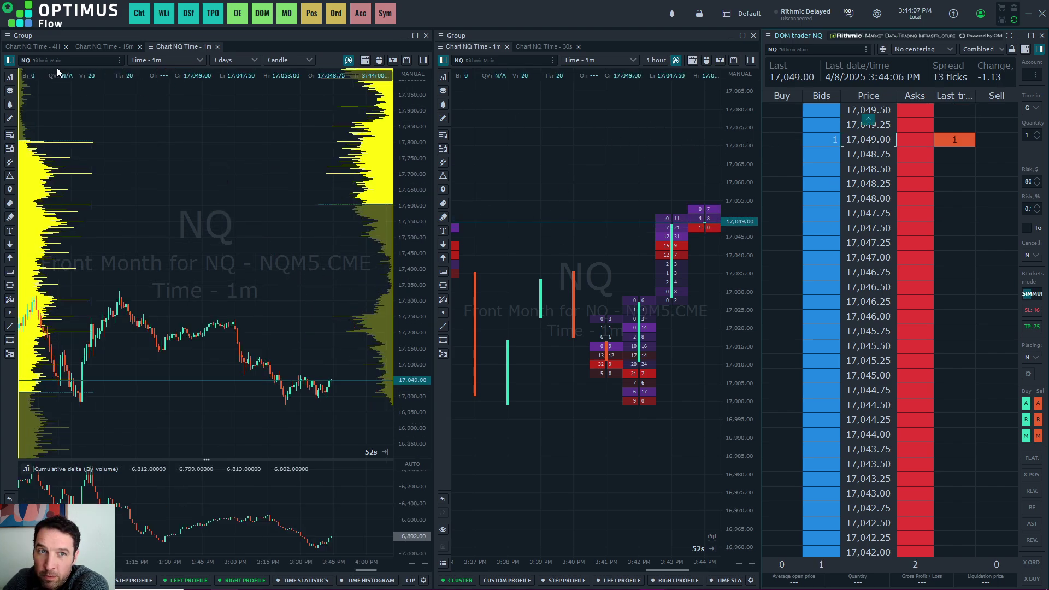
{"action": "left_click", "coordinate": [8, 36]}
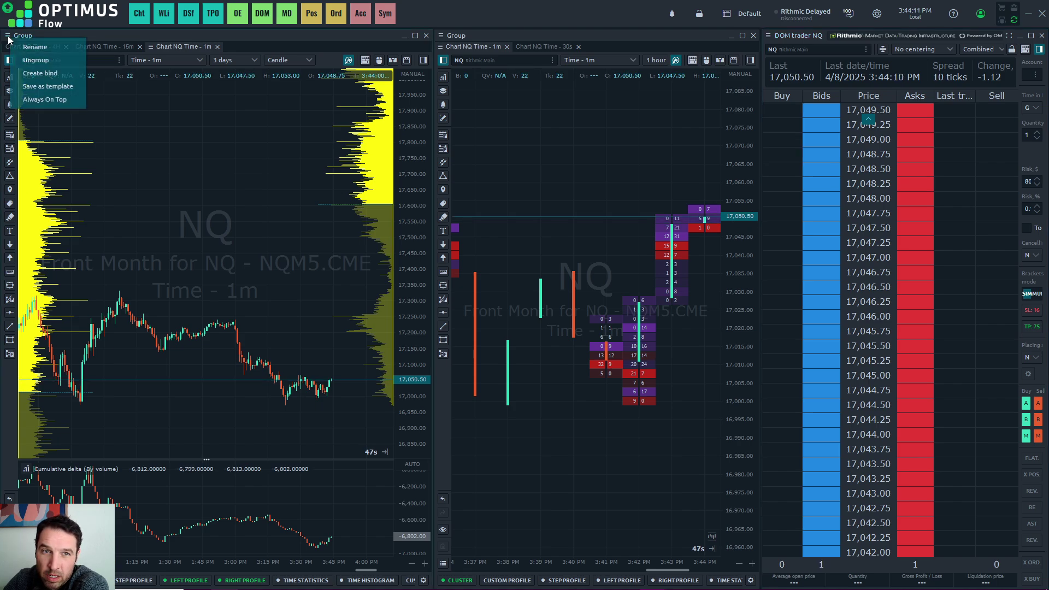
{"action": "left_click", "coordinate": [40, 73]}
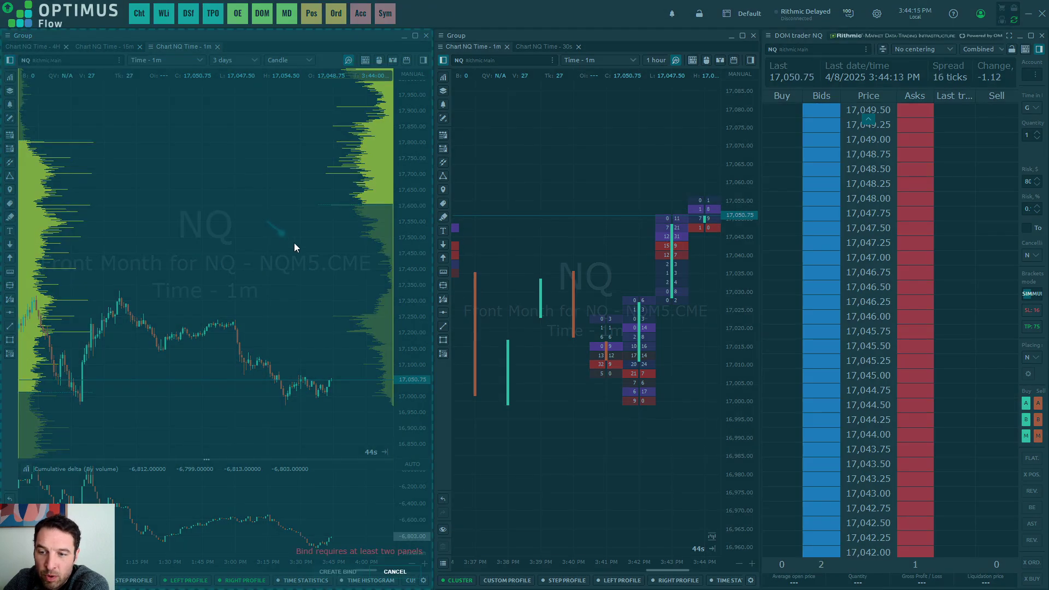
{"action": "left_click", "coordinate": [812, 277]}
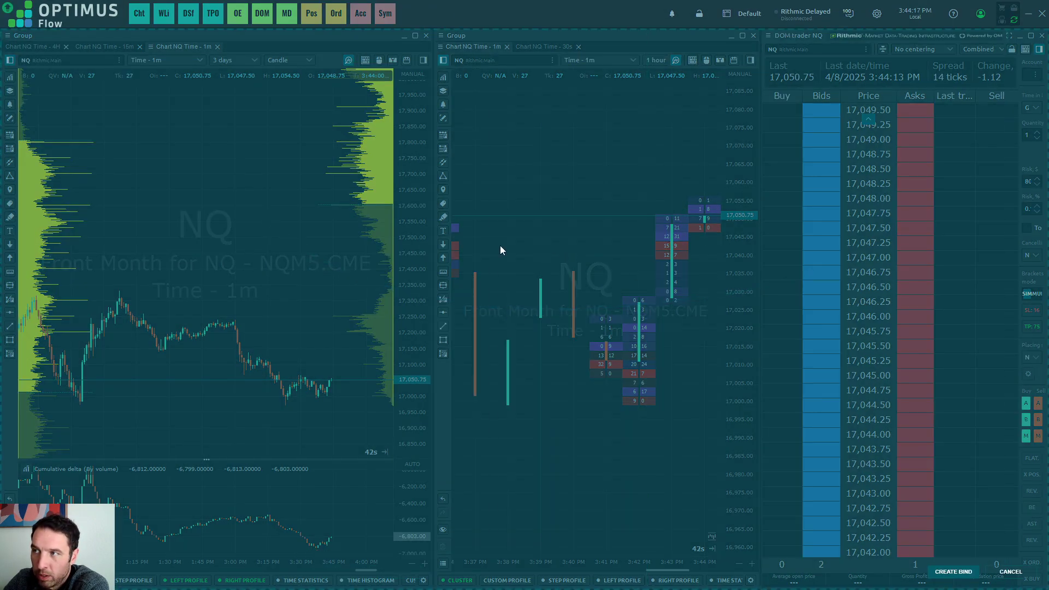
{"action": "key", "text": "Return"}
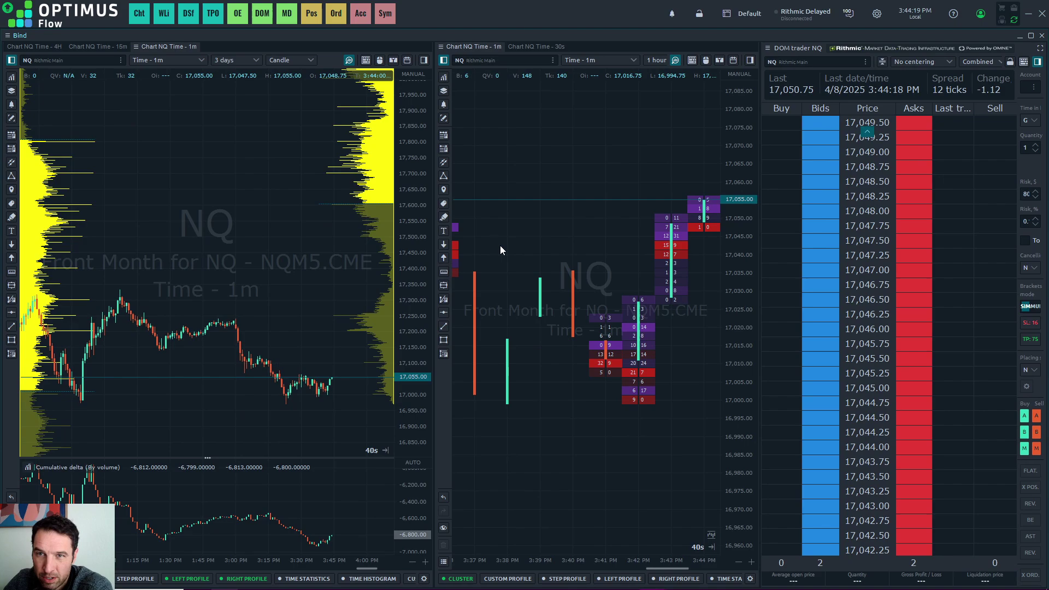
Step: Save the NQ bind as a new template named NQ Order Flow
{"action": "left_click", "coordinate": [7, 35]}
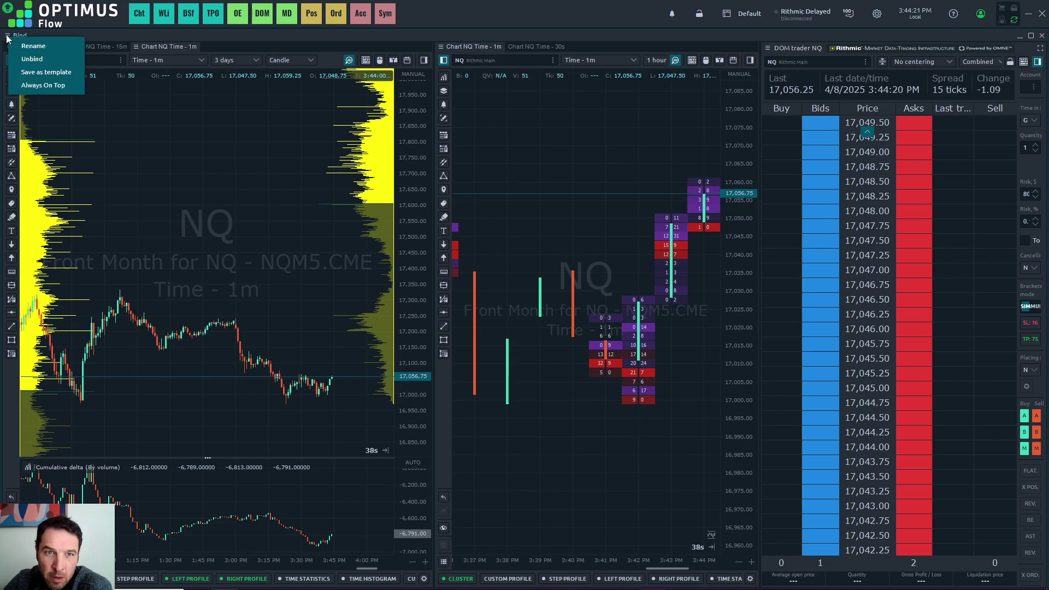
{"action": "left_click", "coordinate": [33, 71]}
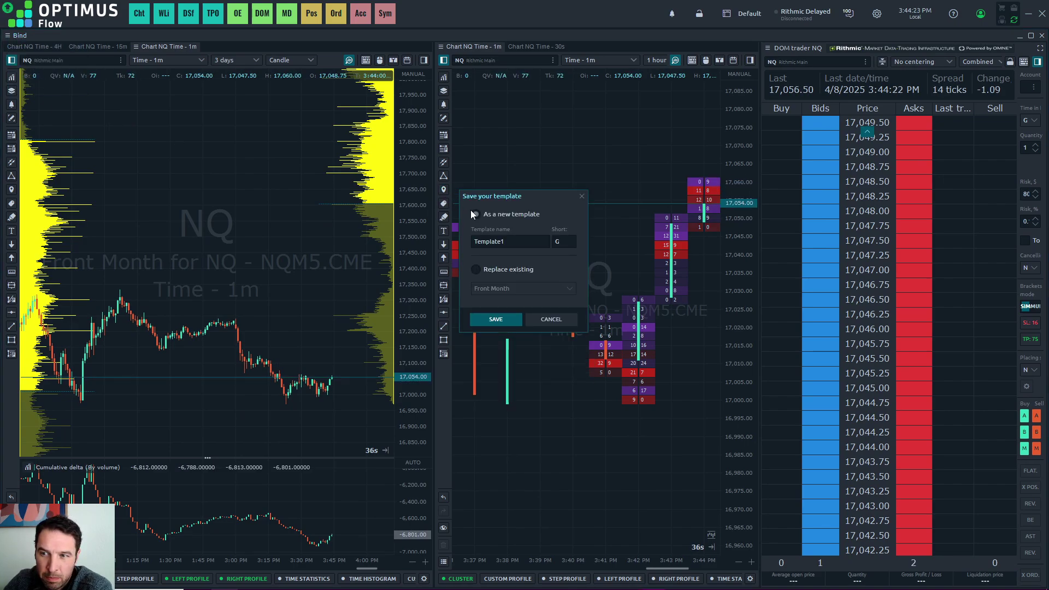
{"action": "double_click", "coordinate": [487, 245]}
{"action": "type", "text": "NQ"}
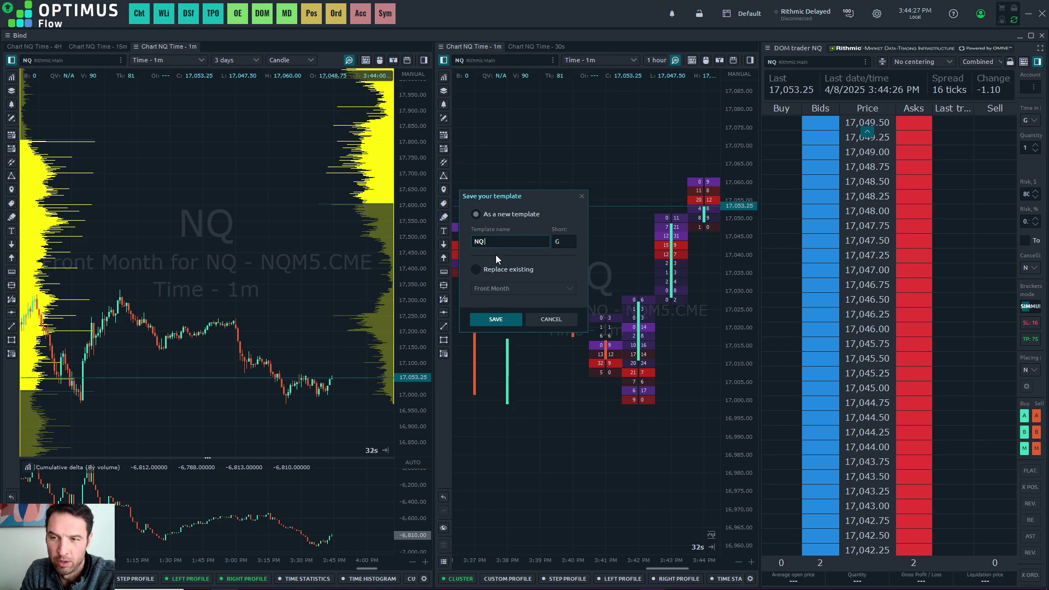
{"action": "type", "text": " Order Flow"}
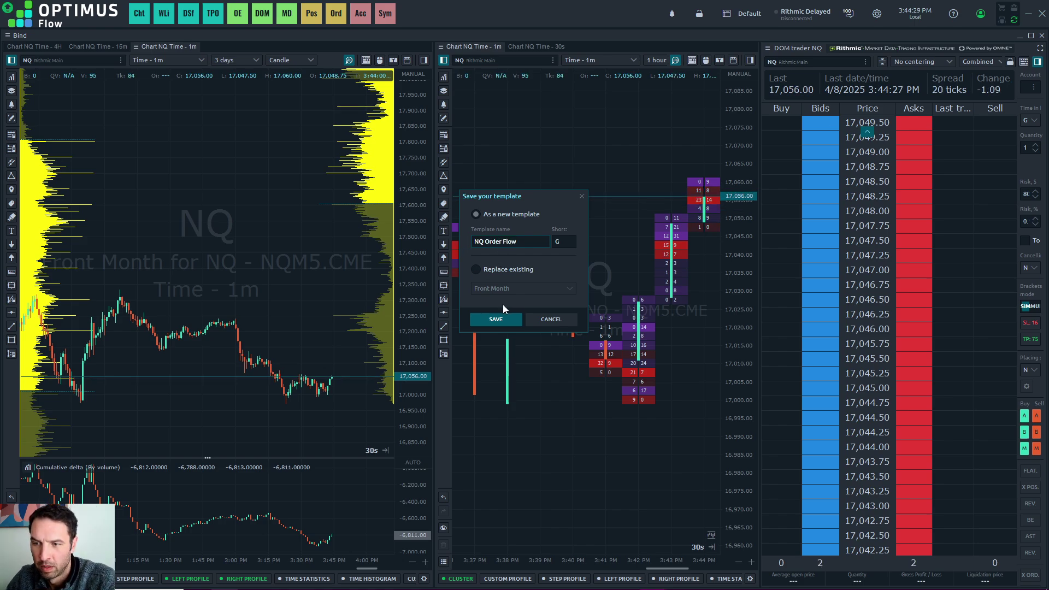
{"action": "left_click", "coordinate": [496, 318]}
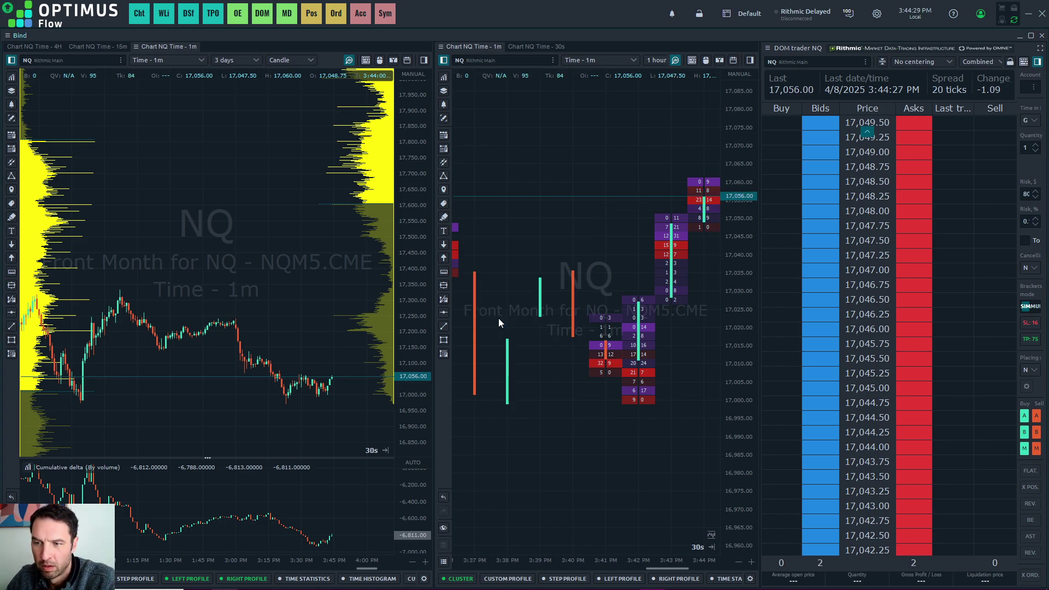
Step: Link the NQ DOM trader to the blue link group
{"action": "left_click", "coordinate": [768, 48]}
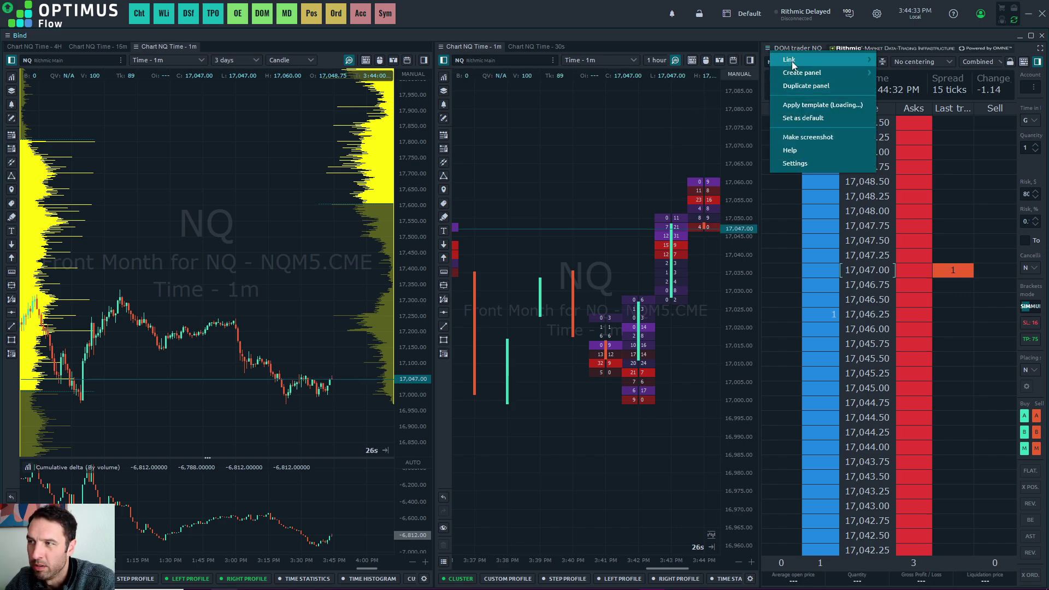
{"action": "mouse_move", "coordinate": [795, 63]}
{"action": "left_click", "coordinate": [906, 175]}
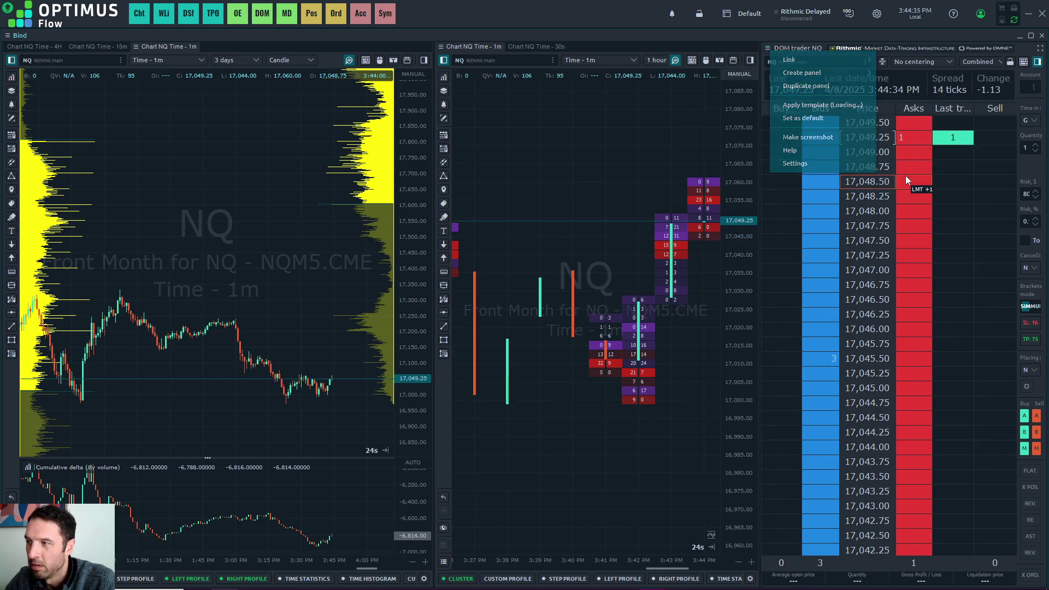
Step: Link the 30s and 1m NQ footprint charts to the blue link group
{"action": "left_click", "coordinate": [509, 46]}
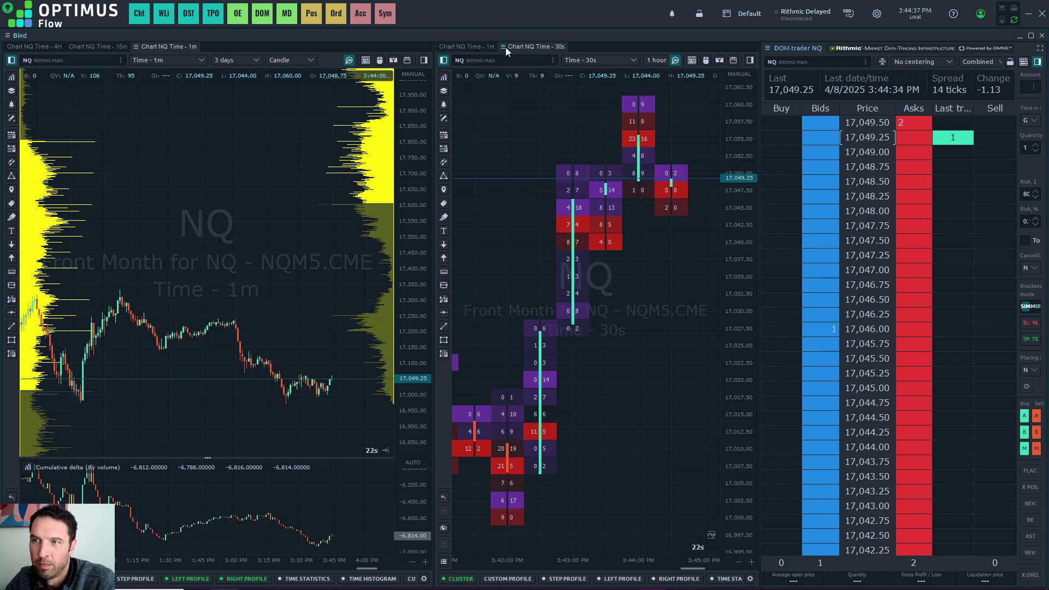
{"action": "left_click", "coordinate": [505, 47]}
{"action": "mouse_move", "coordinate": [528, 57]}
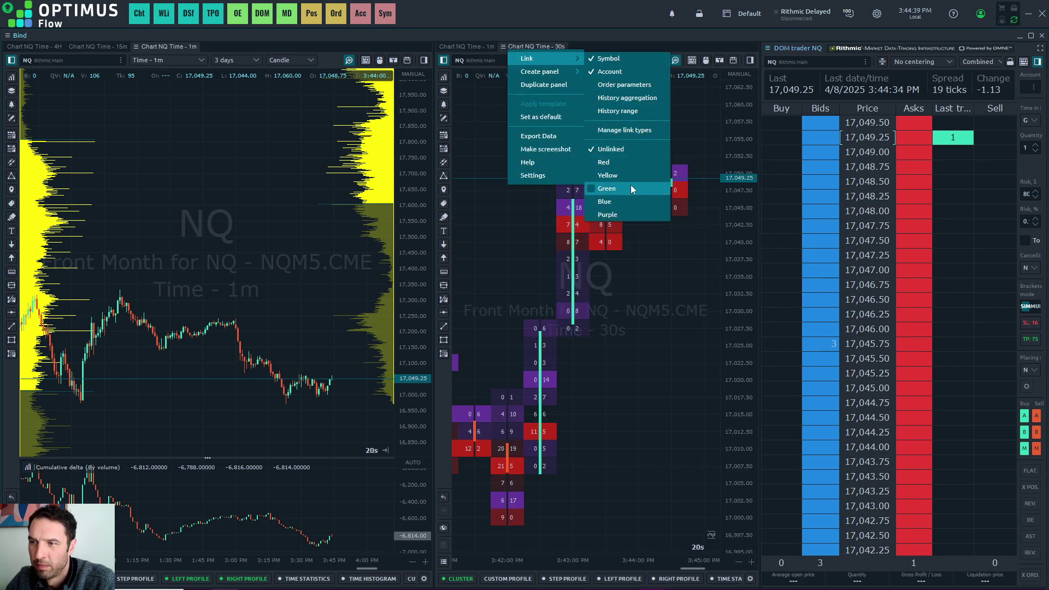
{"action": "left_click", "coordinate": [628, 198]}
{"action": "left_click", "coordinate": [467, 47]}
{"action": "left_click", "coordinate": [442, 46]}
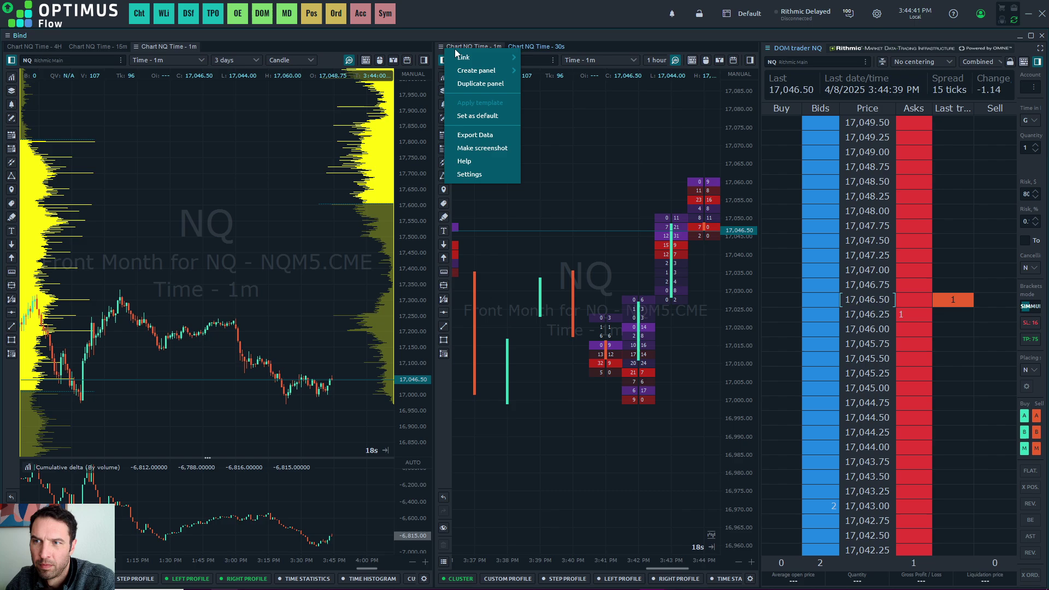
{"action": "mouse_move", "coordinate": [469, 58]}
{"action": "left_click", "coordinate": [565, 198]}
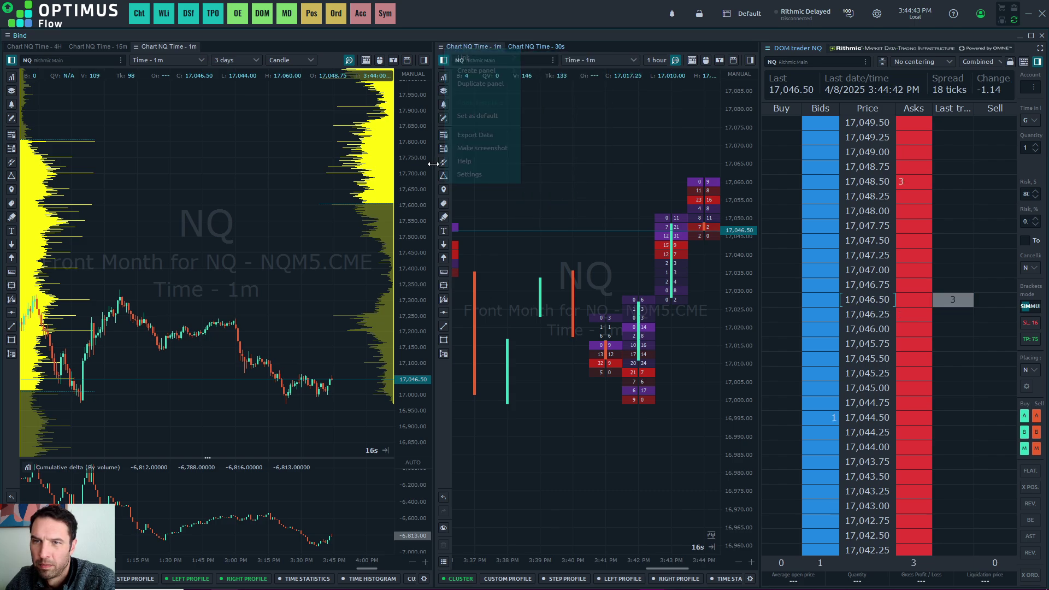
Step: Link the 1m NQ candle chart with the volume profiles to the blue link group
{"action": "left_click", "coordinate": [136, 47]}
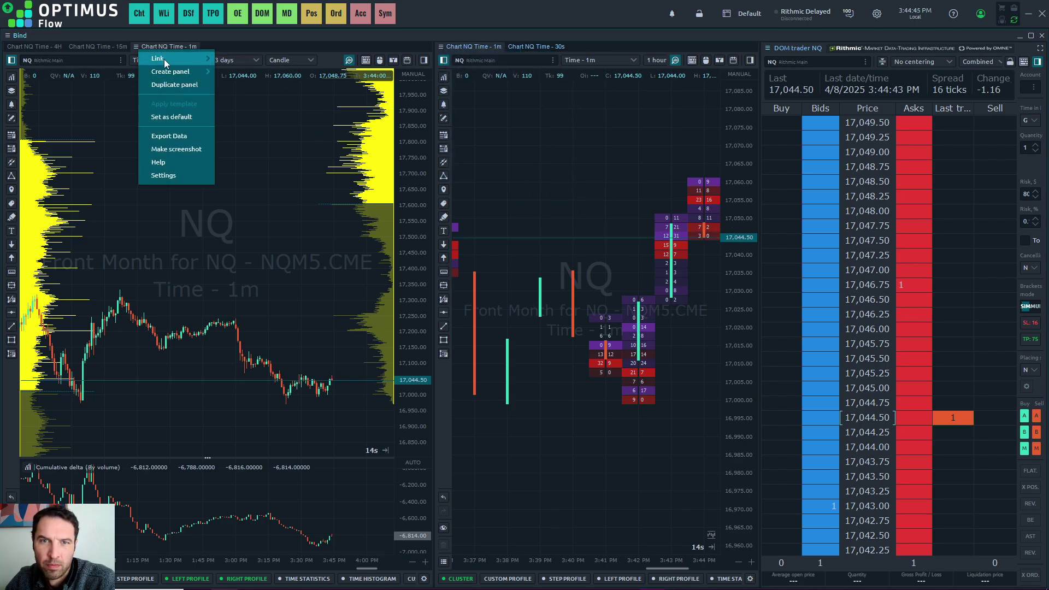
{"action": "mouse_move", "coordinate": [164, 59]}
{"action": "left_click", "coordinate": [261, 201]}
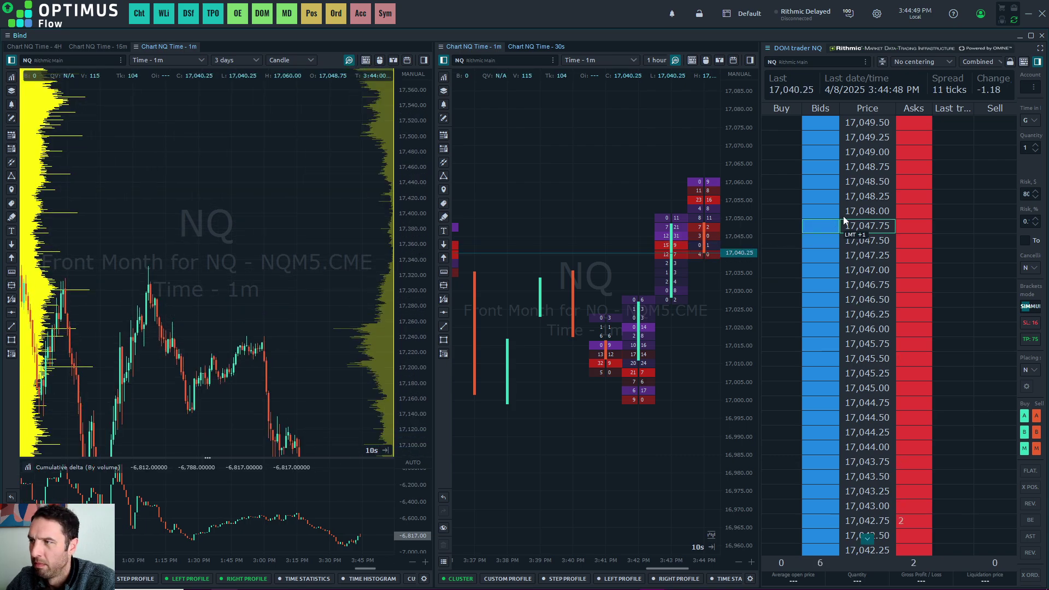
Step: Place a one-contract buy limit order at 17,002.00 in the NQ DOM trader and move its take-profit higher on the 1m candle chart
{"action": "scroll", "coordinate": [886, 205], "scroll_direction": "down", "scroll_amount": 10}
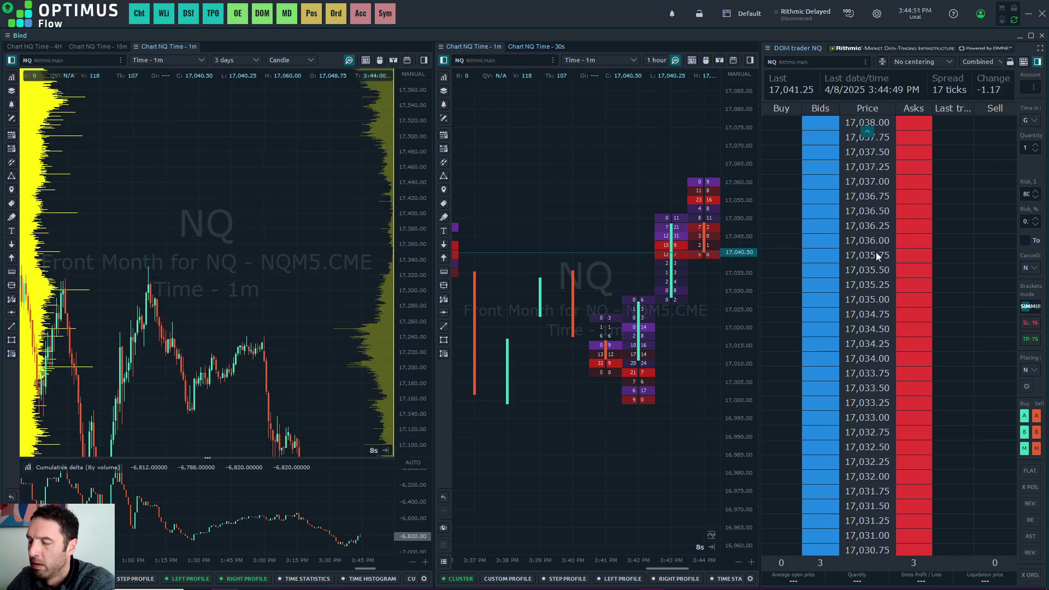
{"action": "scroll", "coordinate": [869, 289], "scroll_direction": "down", "scroll_amount": 13}
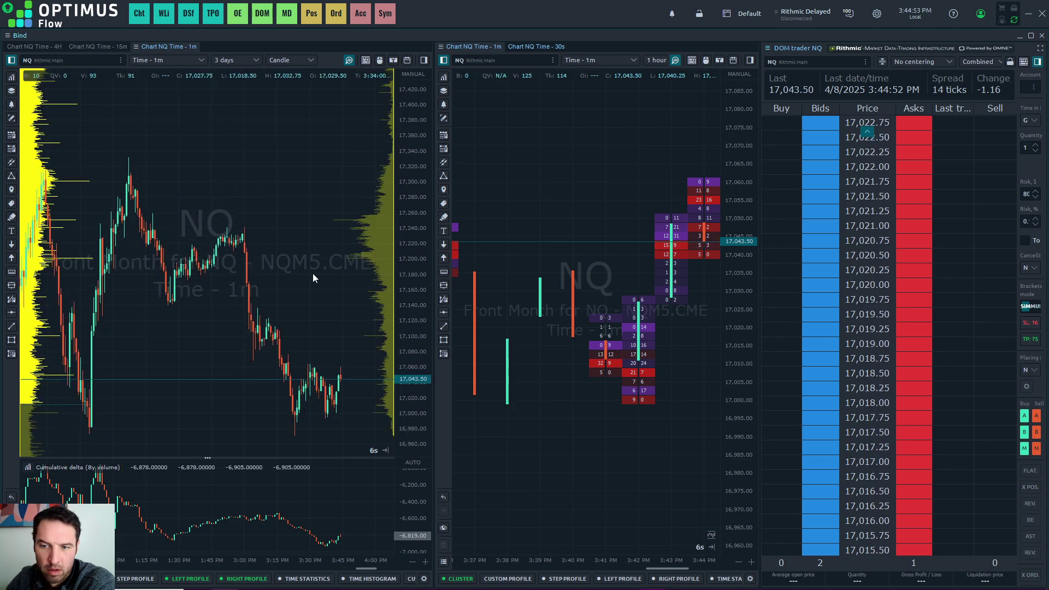
{"action": "scroll", "coordinate": [869, 298], "scroll_direction": "down", "scroll_amount": 7}
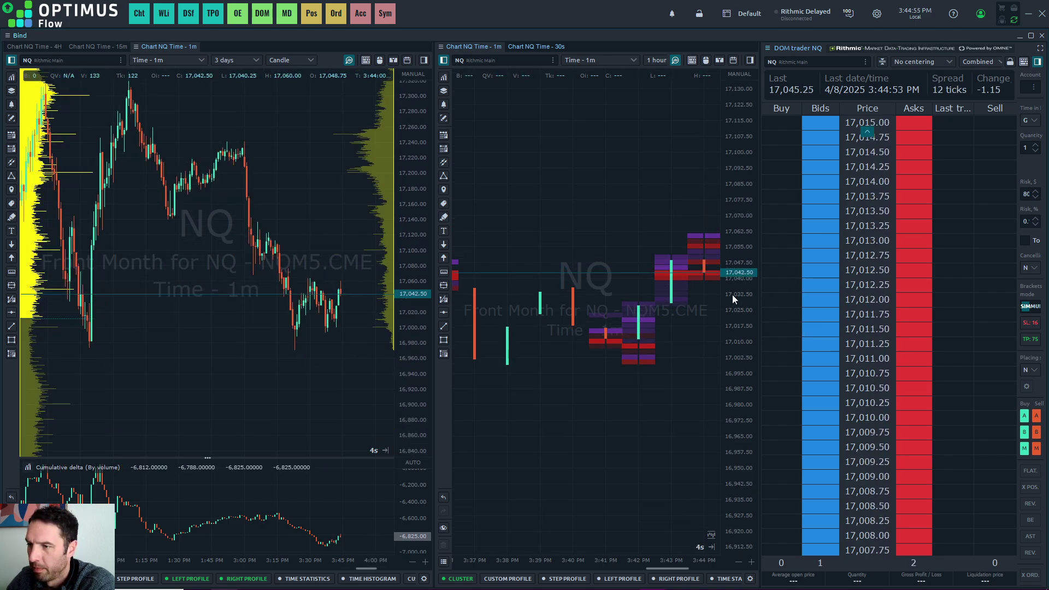
{"action": "scroll", "coordinate": [860, 297], "scroll_direction": "down", "scroll_amount": 4}
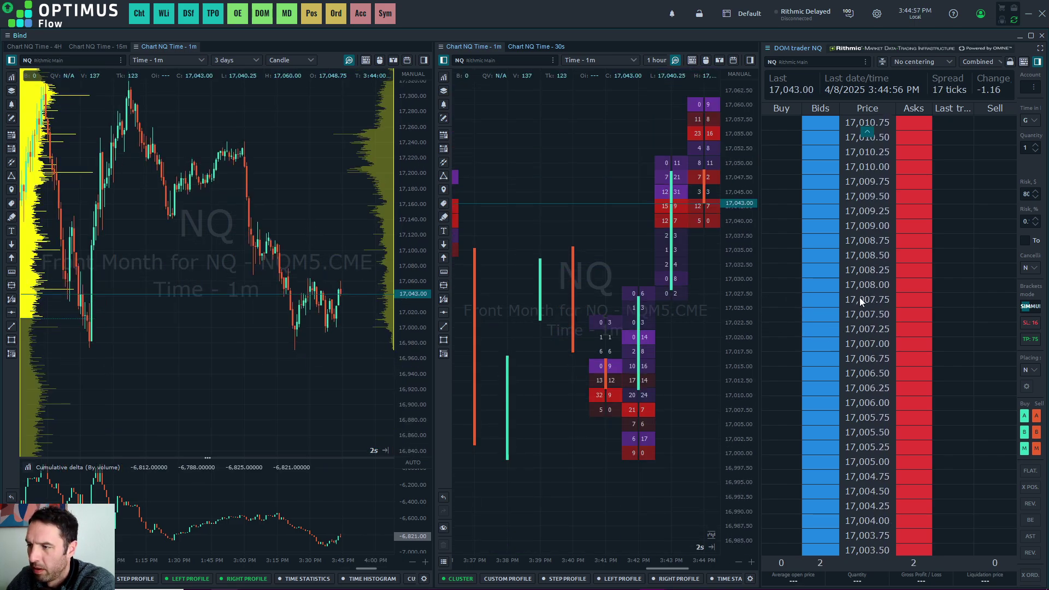
{"action": "scroll", "coordinate": [864, 311], "scroll_direction": "down", "scroll_amount": 5}
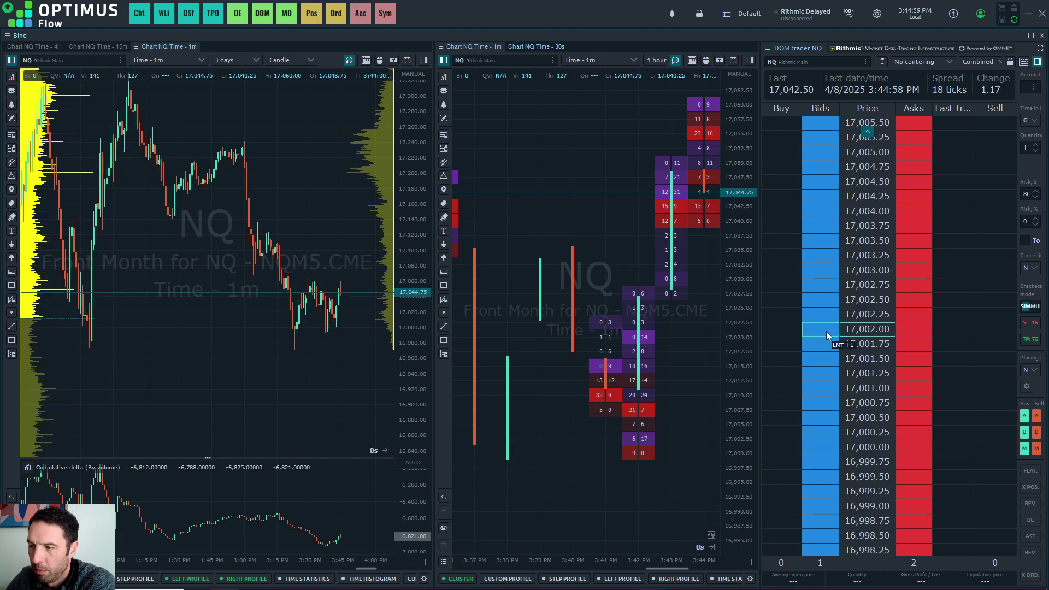
{"action": "left_click", "coordinate": [826, 331]}
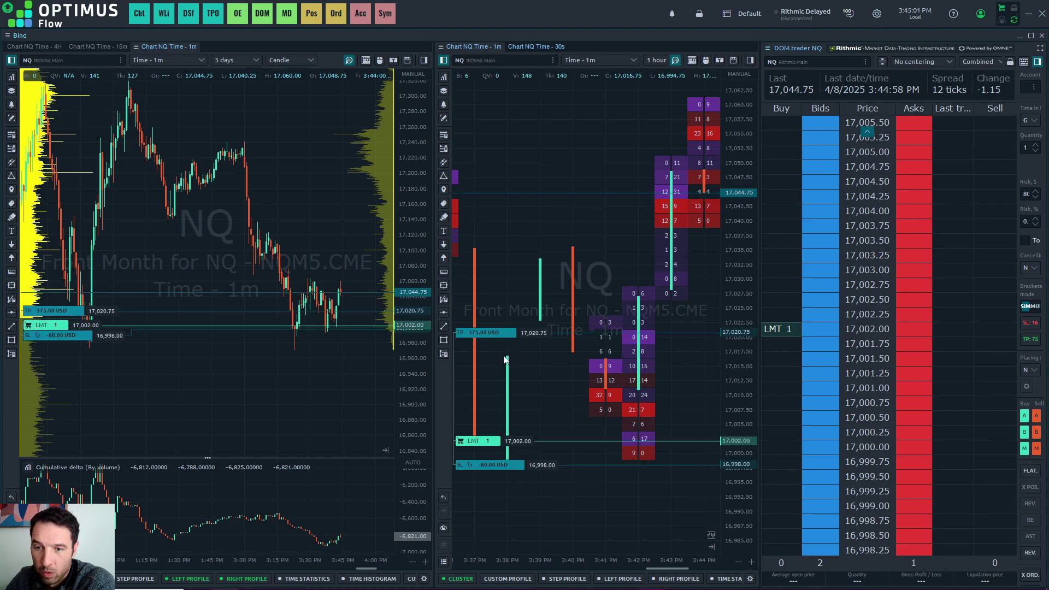
{"action": "scroll", "coordinate": [410, 290], "scroll_direction": "up", "scroll_amount": 3}
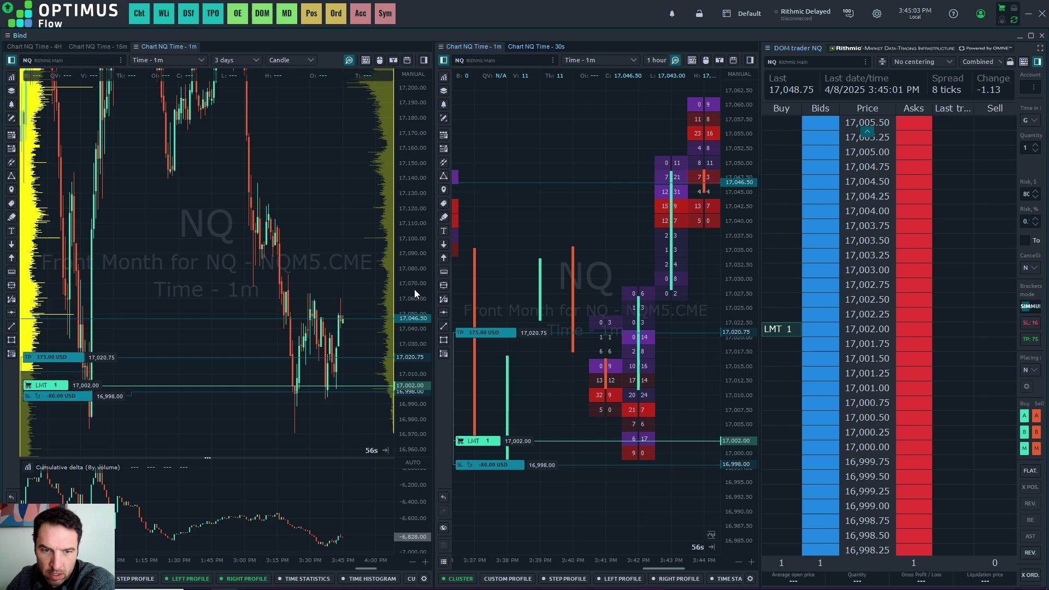
{"action": "left_click_drag", "start_coordinate": [54, 357], "coordinate": [72, 288]}
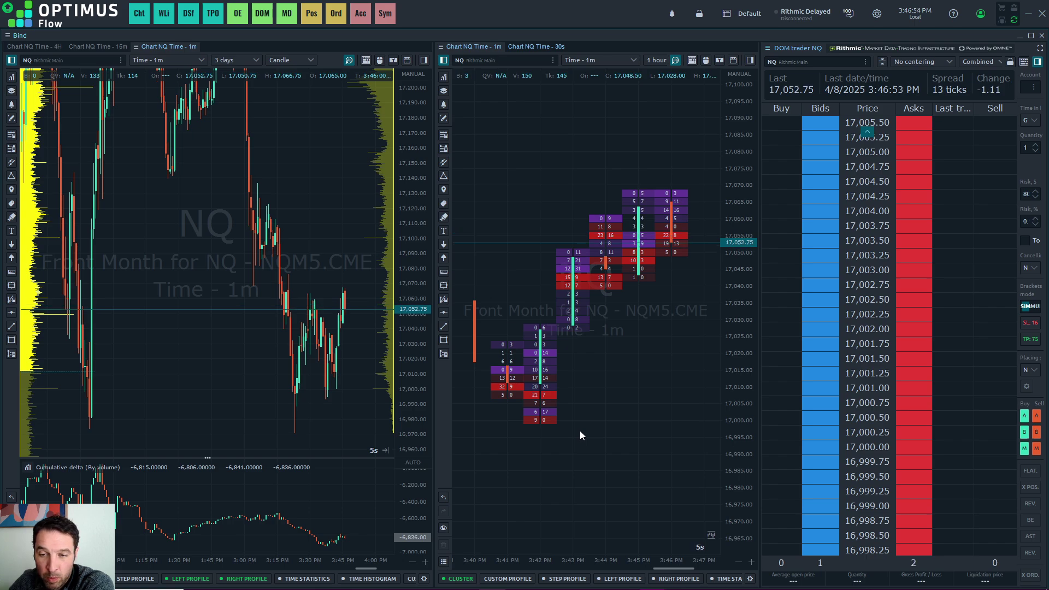
Step: Close the NQ bind and show the 1m chart in the ES bind's chart group
{"action": "left_click", "coordinate": [1041, 36]}
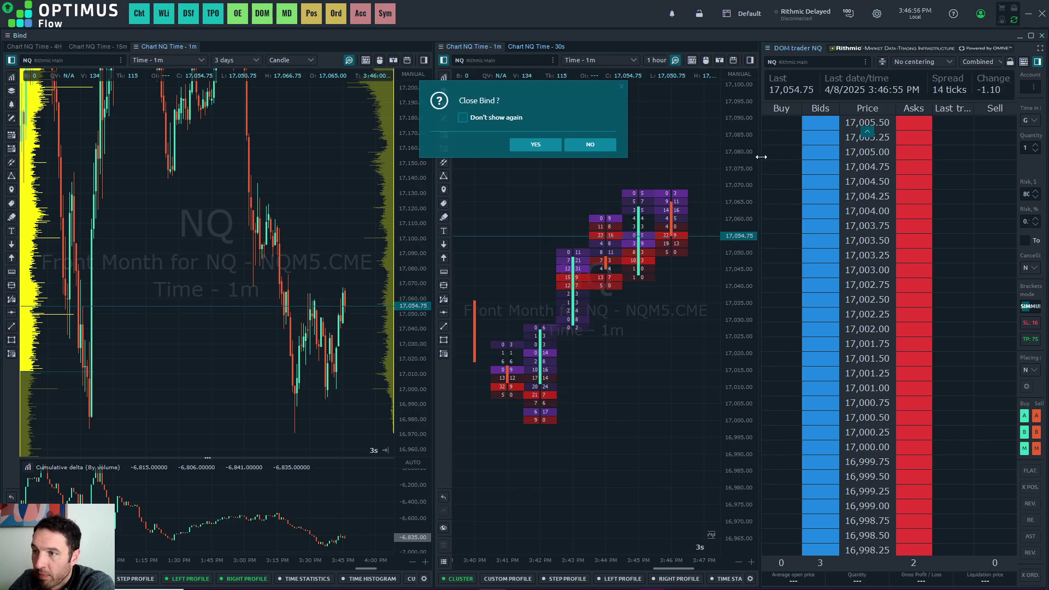
{"action": "left_click", "coordinate": [535, 144]}
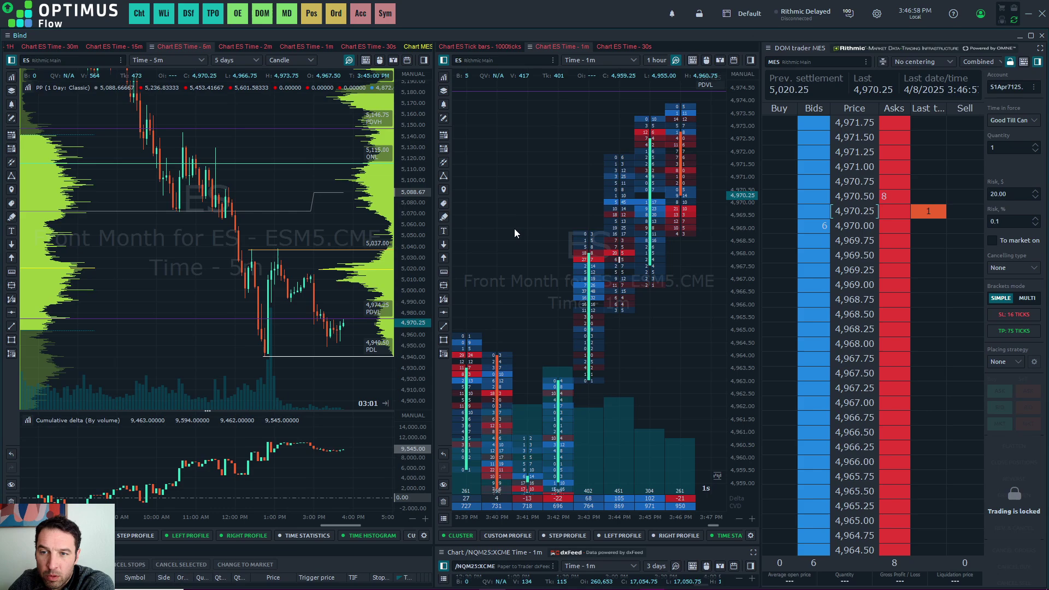
{"action": "left_click", "coordinate": [374, 47]}
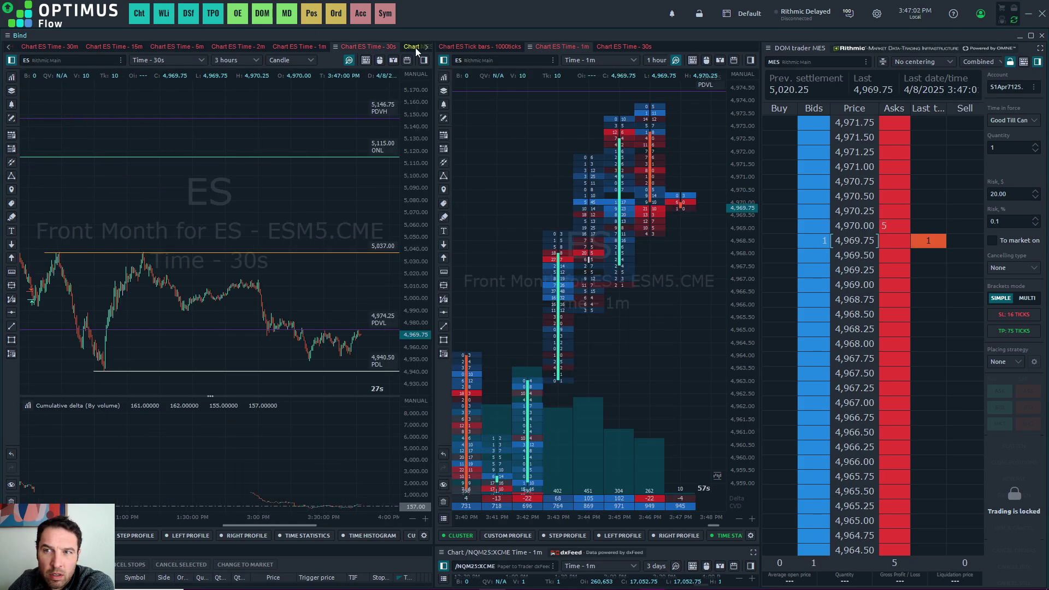
{"action": "left_click", "coordinate": [288, 45]}
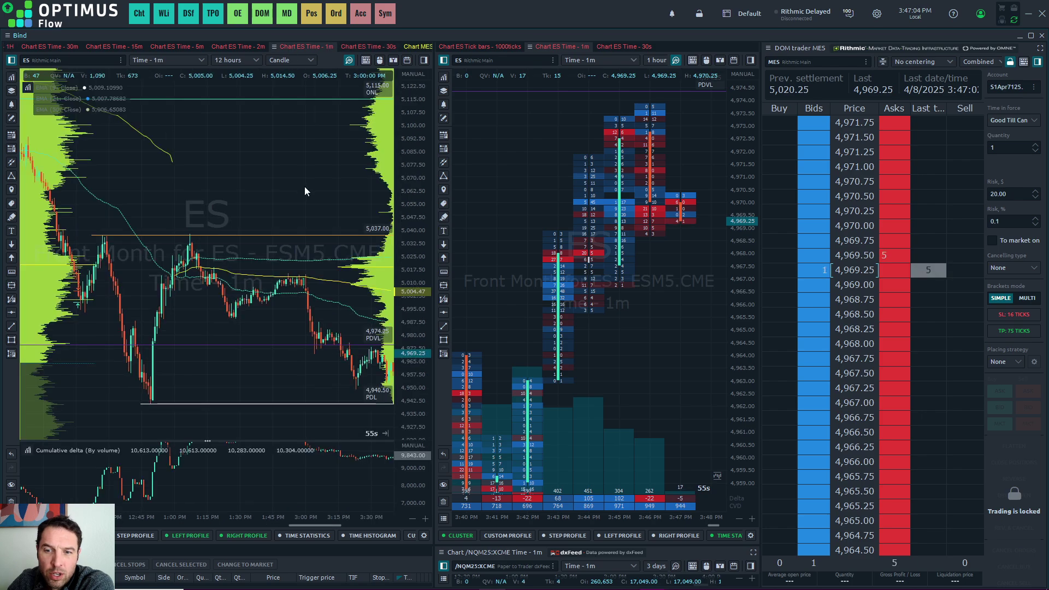
Step: Enlarge the cumulative delta pane beneath the ES 1m chart to about half of the chart's height
{"action": "scroll", "coordinate": [254, 295], "scroll_direction": "down", "scroll_amount": 3}
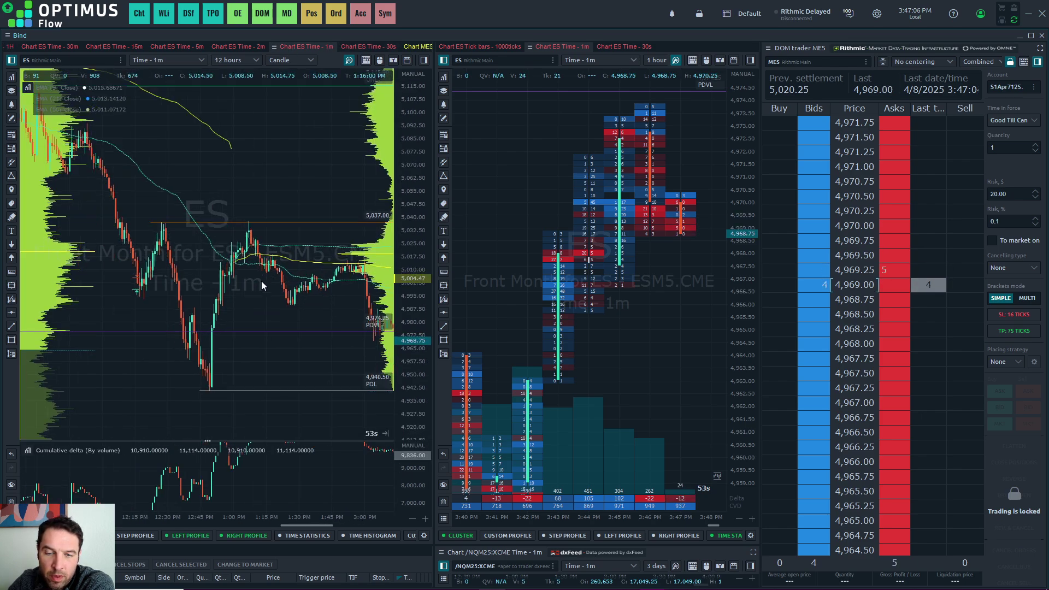
{"action": "scroll", "coordinate": [273, 273], "scroll_direction": "down", "scroll_amount": 4}
{"action": "scroll", "coordinate": [271, 271], "scroll_direction": "up", "scroll_amount": 5}
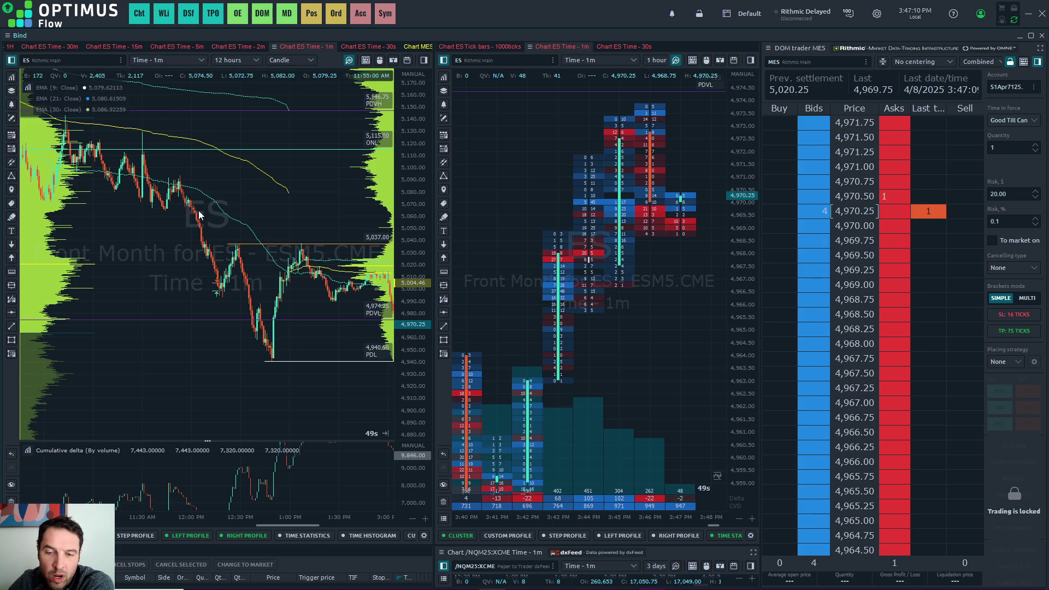
{"action": "left_click_drag", "start_coordinate": [283, 440], "coordinate": [284, 331]}
{"action": "scroll", "coordinate": [411, 394], "scroll_direction": "down", "scroll_amount": 3}
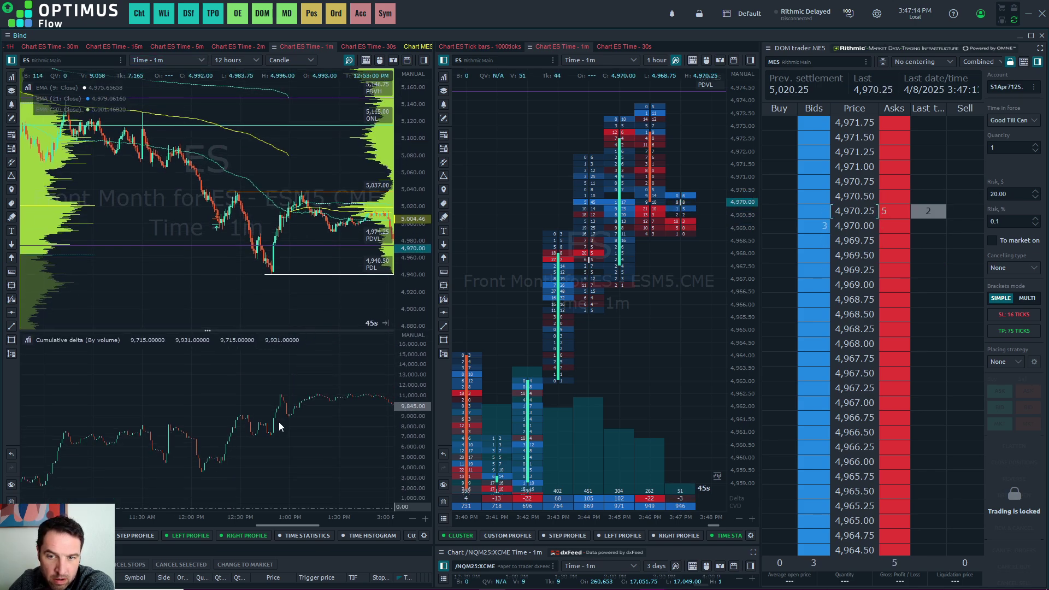
{"action": "scroll", "coordinate": [278, 422], "scroll_direction": "down", "scroll_amount": 3}
{"action": "left_click_drag", "start_coordinate": [276, 401], "coordinate": [232, 394]}
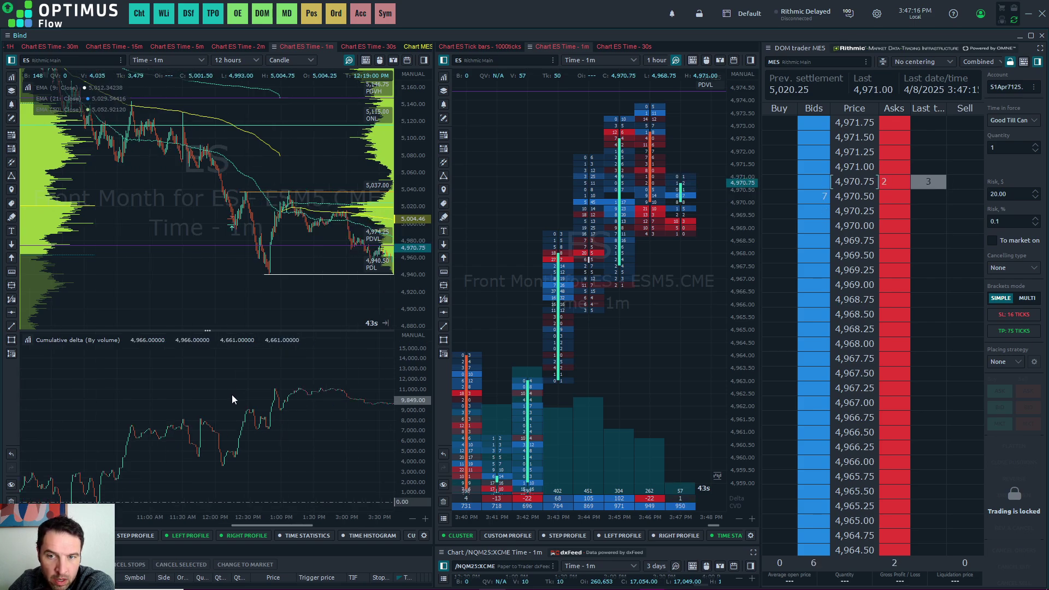
Step: Examine how the 4/8/2025 morning price swings on the ES 1m chart compare with the cumulative delta
{"action": "left_click_drag", "start_coordinate": [147, 281], "coordinate": [193, 301]}
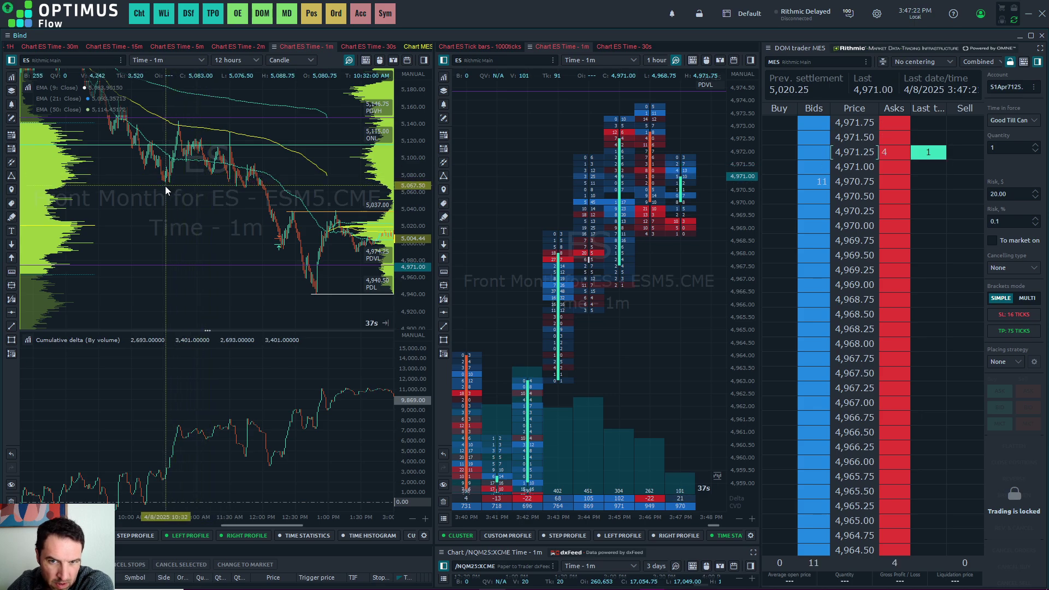
{"action": "scroll", "coordinate": [180, 204], "scroll_direction": "down", "scroll_amount": 2}
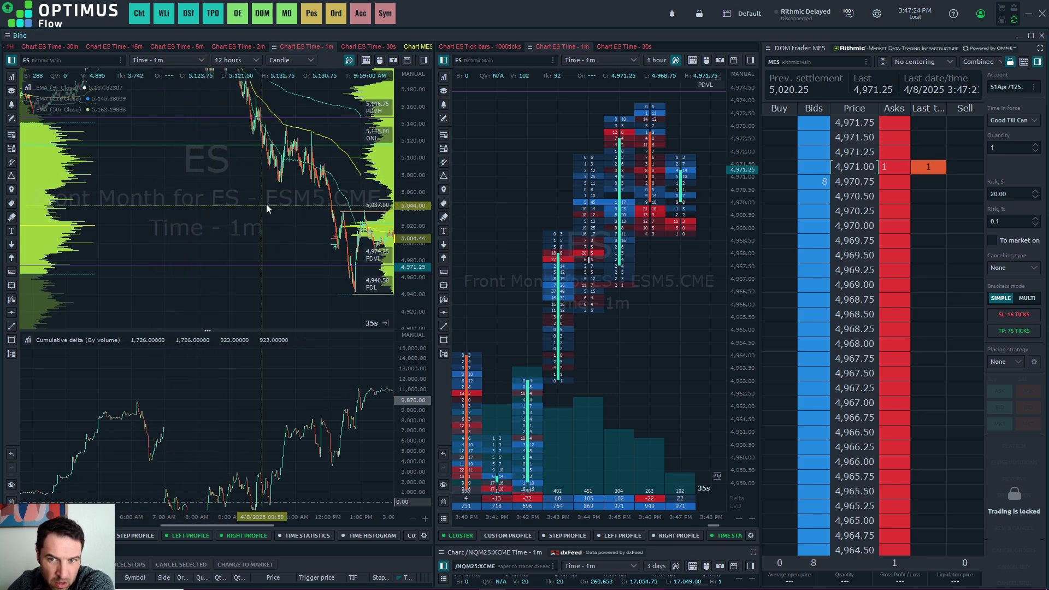
{"action": "left_click_drag", "start_coordinate": [267, 205], "coordinate": [251, 198]}
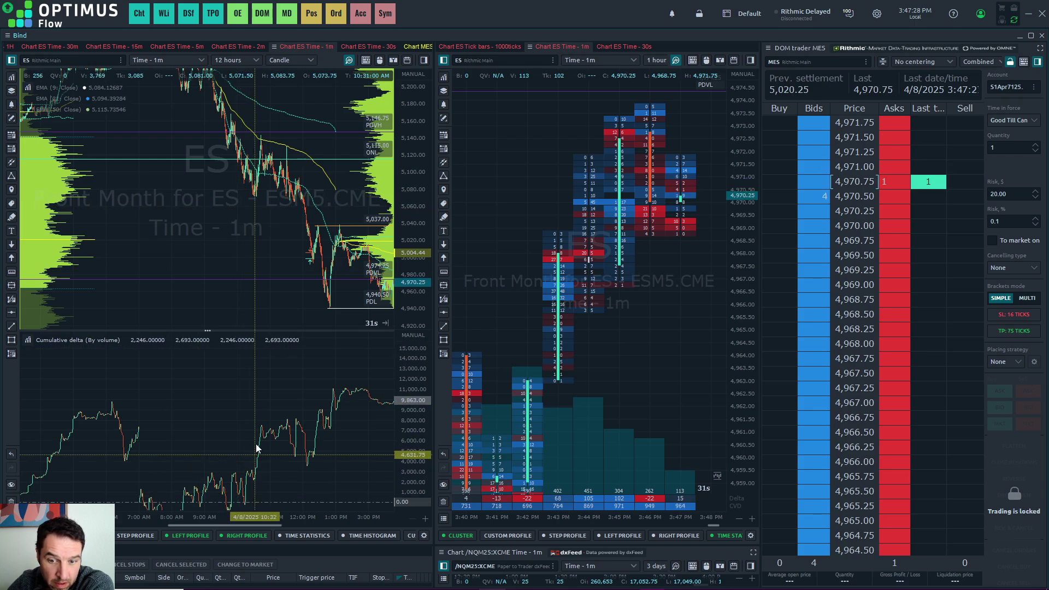
{"action": "scroll", "coordinate": [256, 443], "scroll_direction": "up", "scroll_amount": 4}
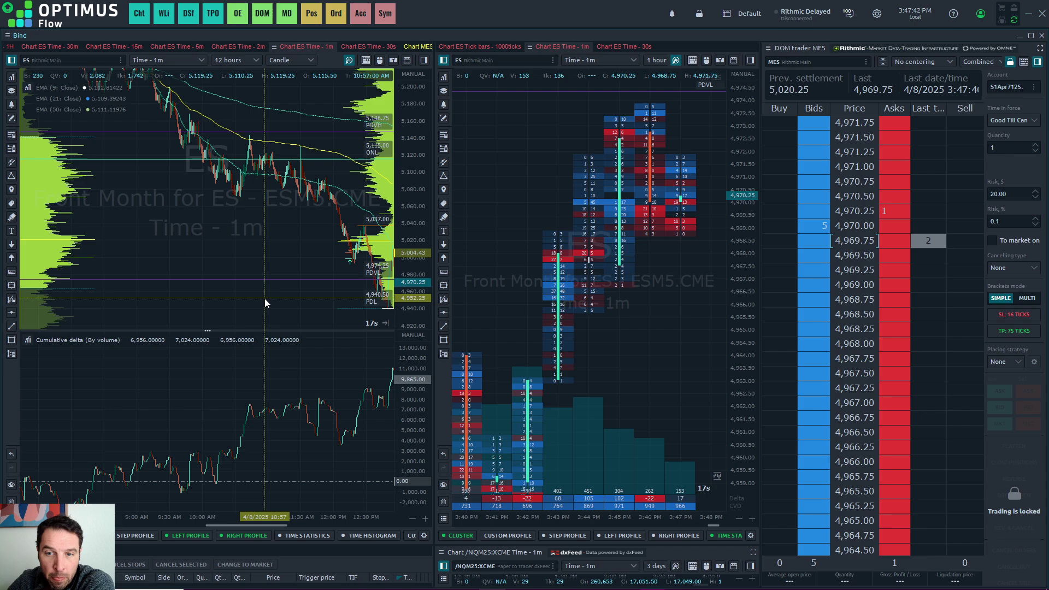
{"action": "left_click_drag", "start_coordinate": [264, 298], "coordinate": [253, 327]}
{"action": "scroll", "coordinate": [246, 317], "scroll_direction": "up", "scroll_amount": 2}
{"action": "left_click_drag", "start_coordinate": [153, 262], "coordinate": [309, 261]}
{"action": "left_click_drag", "start_coordinate": [406, 256], "coordinate": [402, 226]}
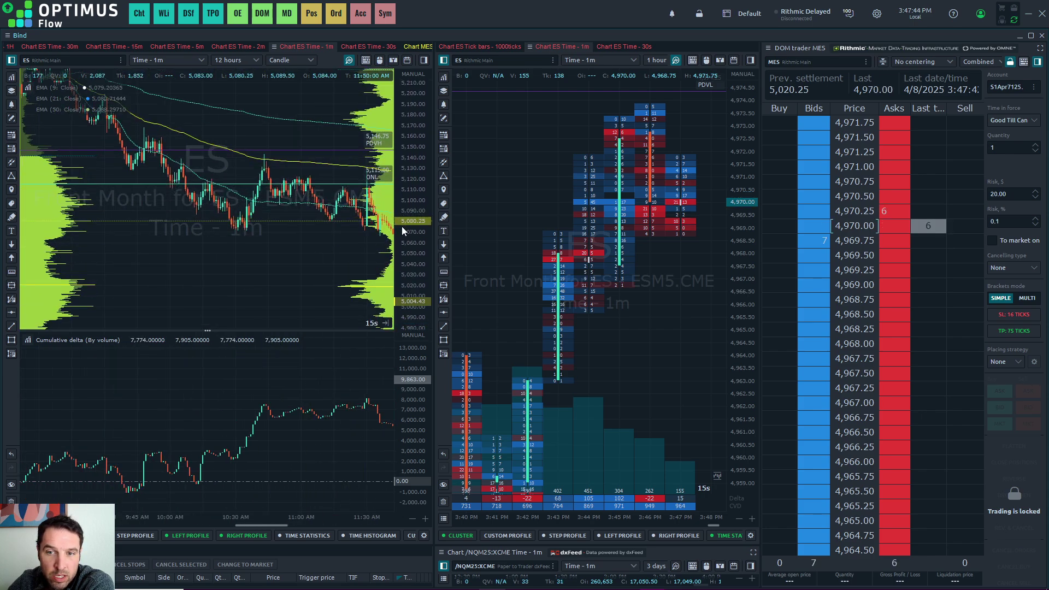
{"action": "left_click_drag", "start_coordinate": [235, 233], "coordinate": [188, 250]}
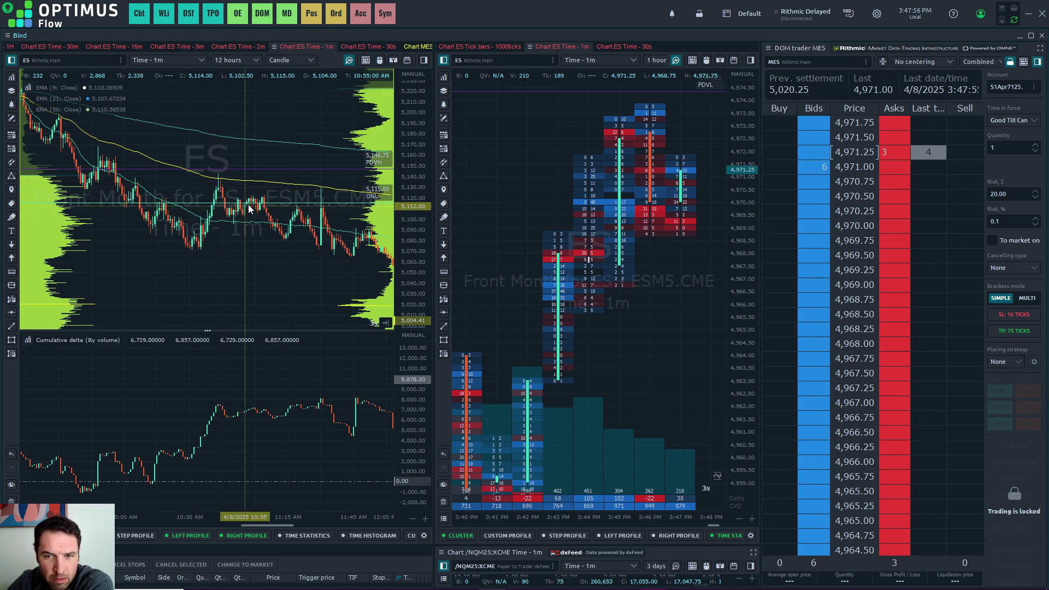
Step: Examine how the 4/8/2025 midday decline and rebound on the ES 1m chart compare with the cumulative delta
{"action": "left_click_drag", "start_coordinate": [283, 197], "coordinate": [218, 201]}
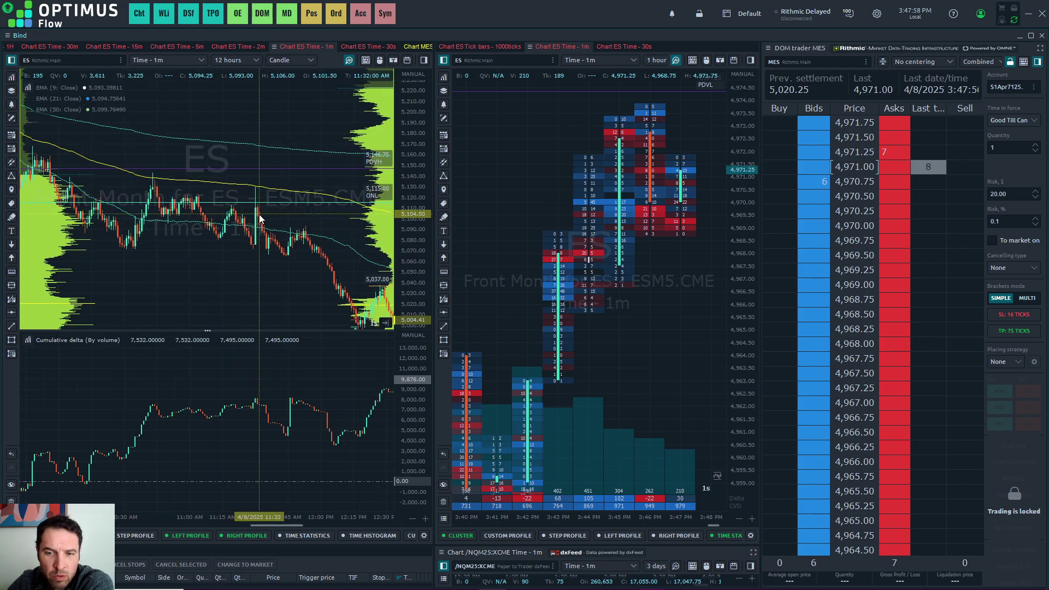
{"action": "left_click_drag", "start_coordinate": [279, 227], "coordinate": [211, 214]}
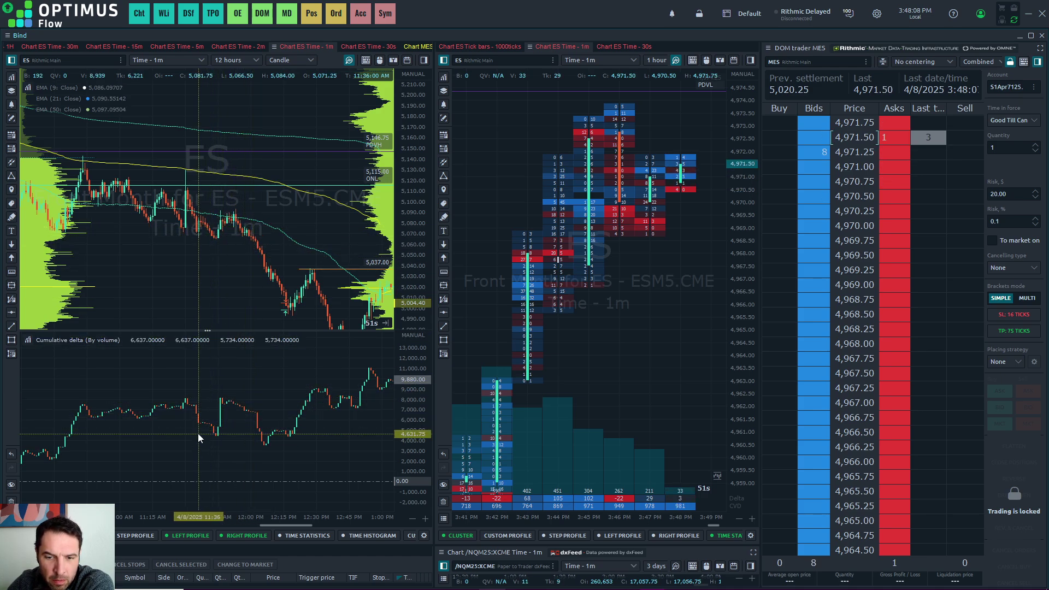
{"action": "scroll", "coordinate": [197, 434], "scroll_direction": "down", "scroll_amount": 2}
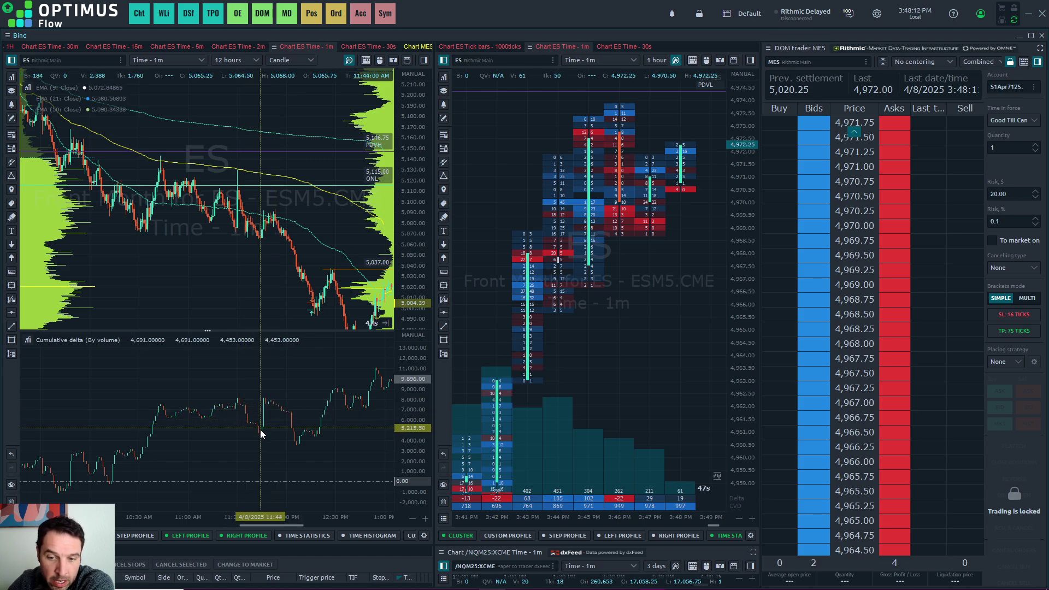
{"action": "left_click_drag", "start_coordinate": [252, 335], "coordinate": [221, 292]}
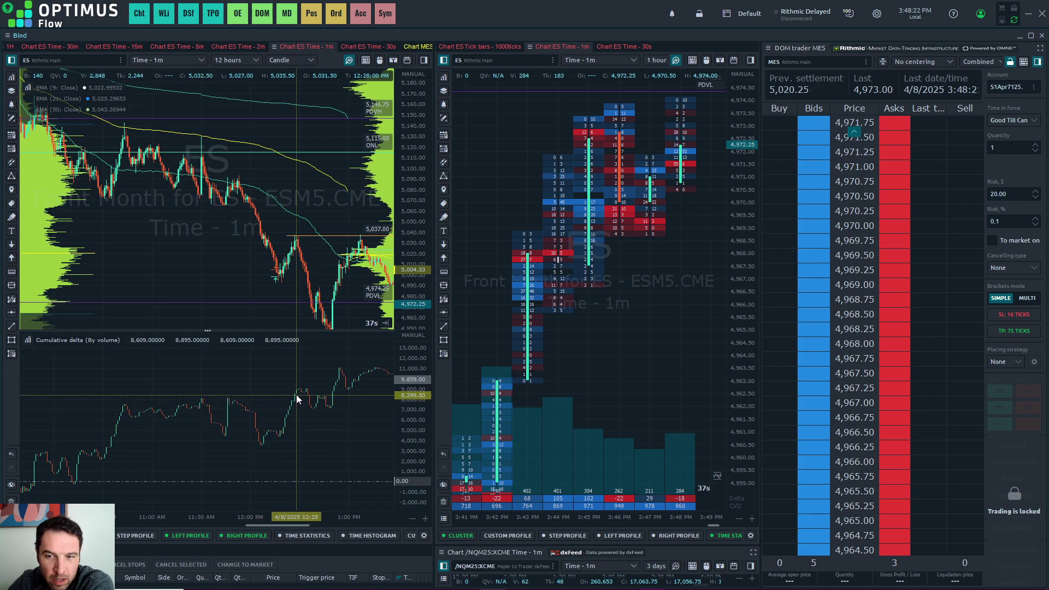
{"action": "scroll", "coordinate": [286, 252], "scroll_direction": "down", "scroll_amount": 3}
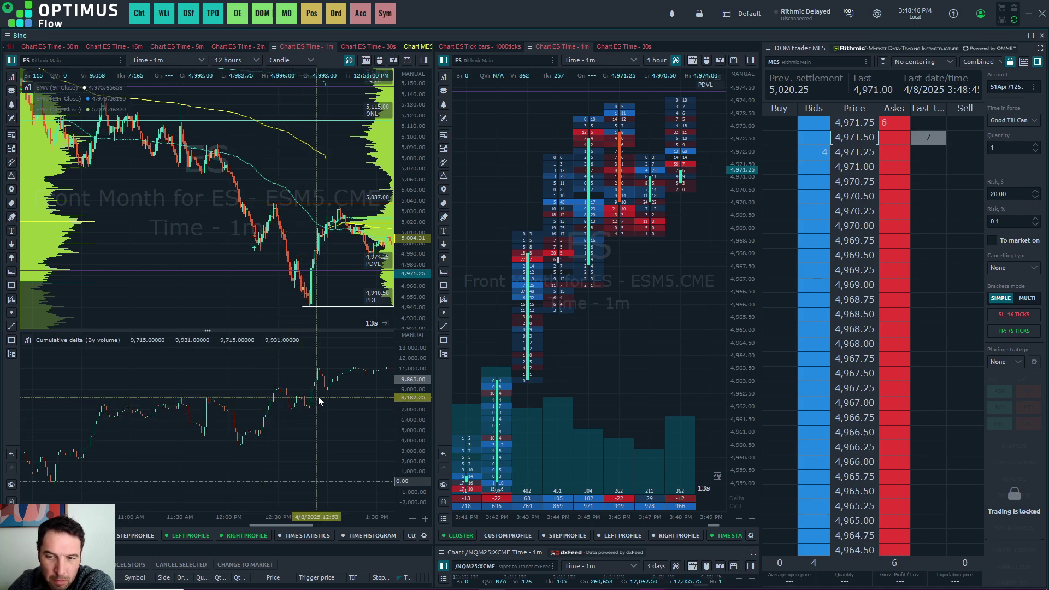
{"action": "left_click_drag", "start_coordinate": [328, 399], "coordinate": [319, 406]}
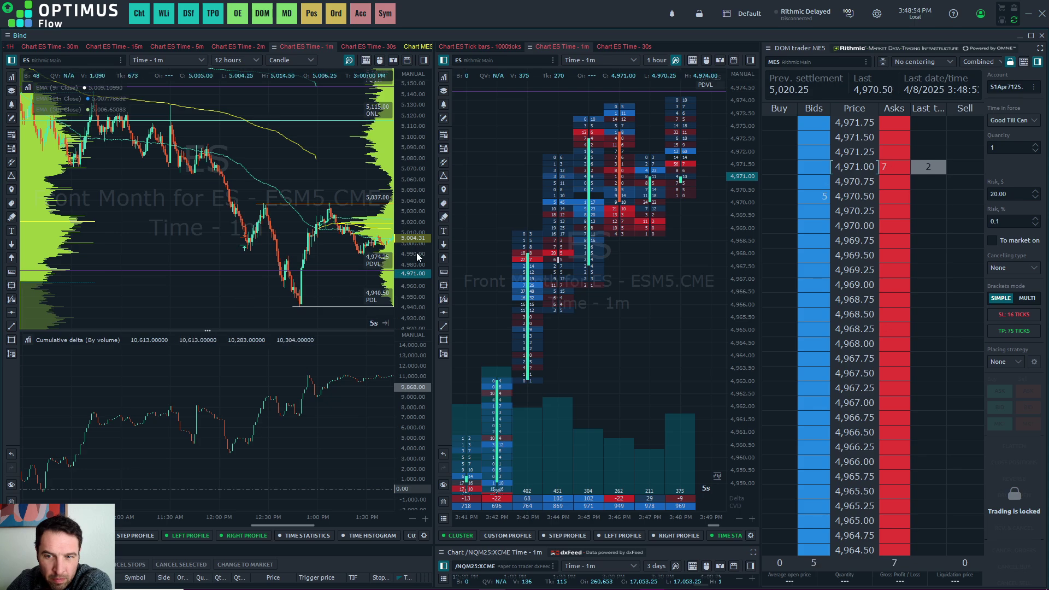
{"action": "scroll", "coordinate": [416, 254], "scroll_direction": "down", "scroll_amount": 2}
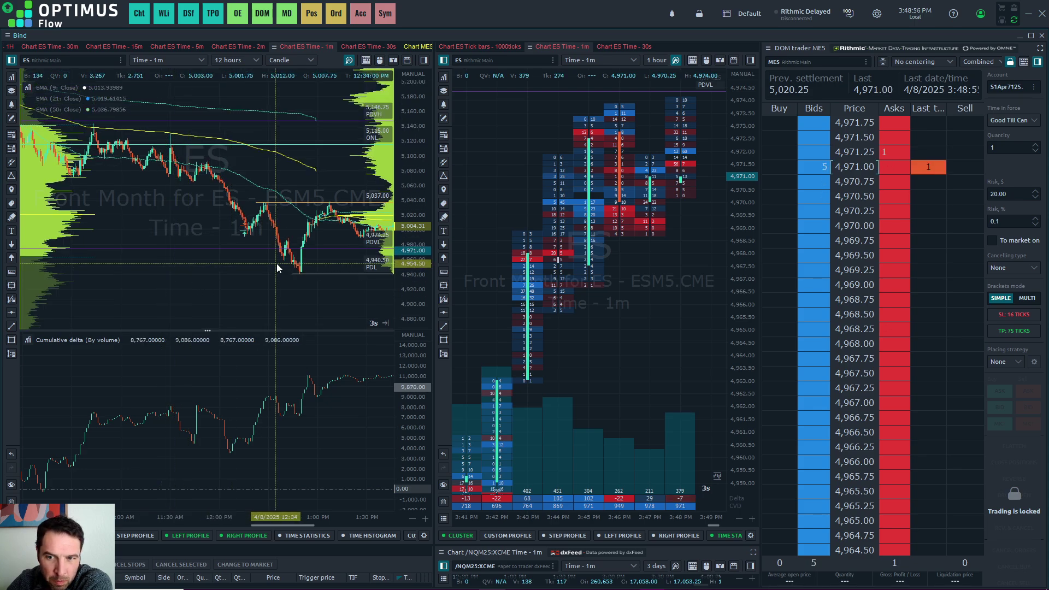
{"action": "scroll", "coordinate": [406, 274], "scroll_direction": "up", "scroll_amount": 2}
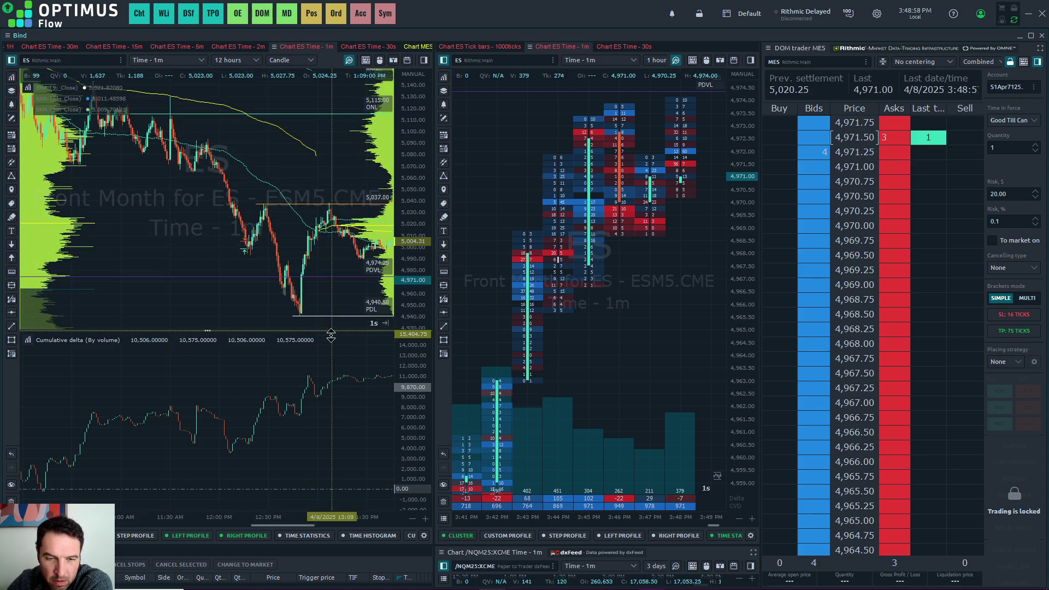
Step: Shrink the cumulative delta pane and review ES 1m price action from the morning down to the PDL level against the volume profile
{"action": "left_click_drag", "start_coordinate": [331, 334], "coordinate": [309, 433]}
{"action": "left_click_drag", "start_coordinate": [225, 392], "coordinate": [231, 264]}
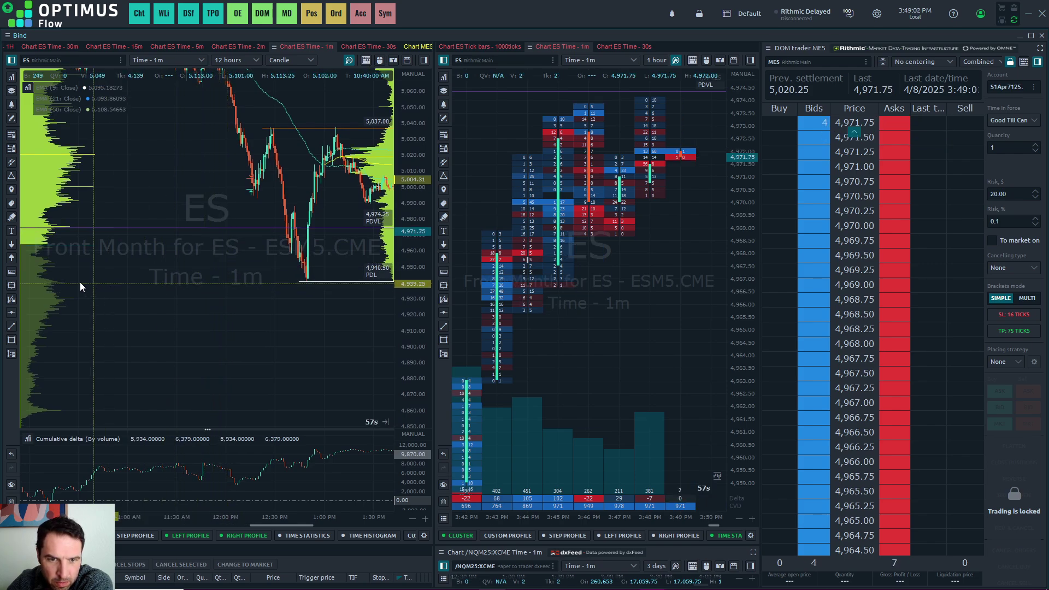
{"action": "scroll", "coordinate": [401, 258], "scroll_direction": "up", "scroll_amount": 2}
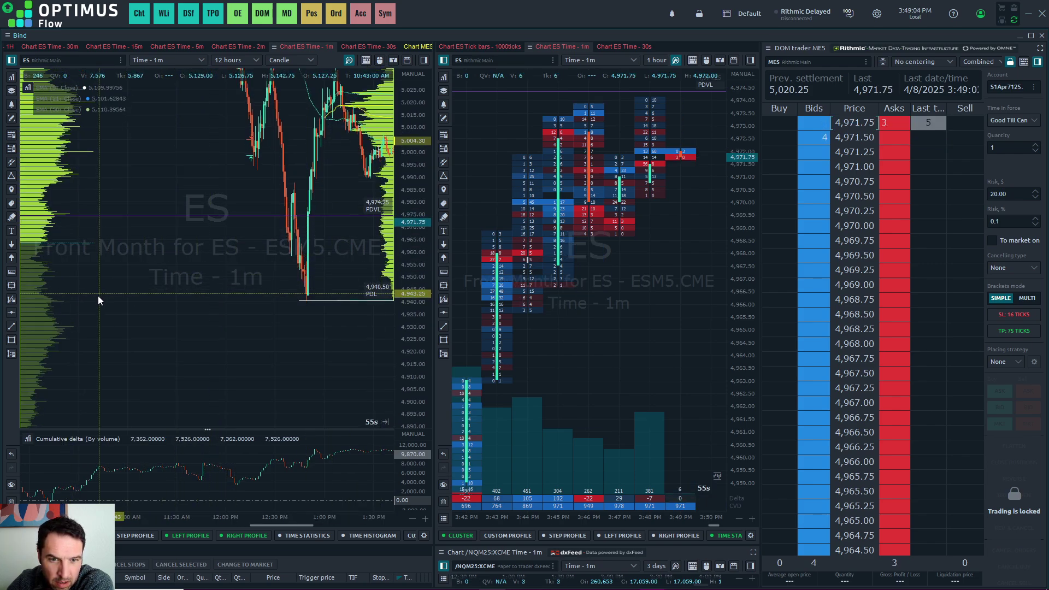
{"action": "left_click_drag", "start_coordinate": [202, 287], "coordinate": [166, 300]}
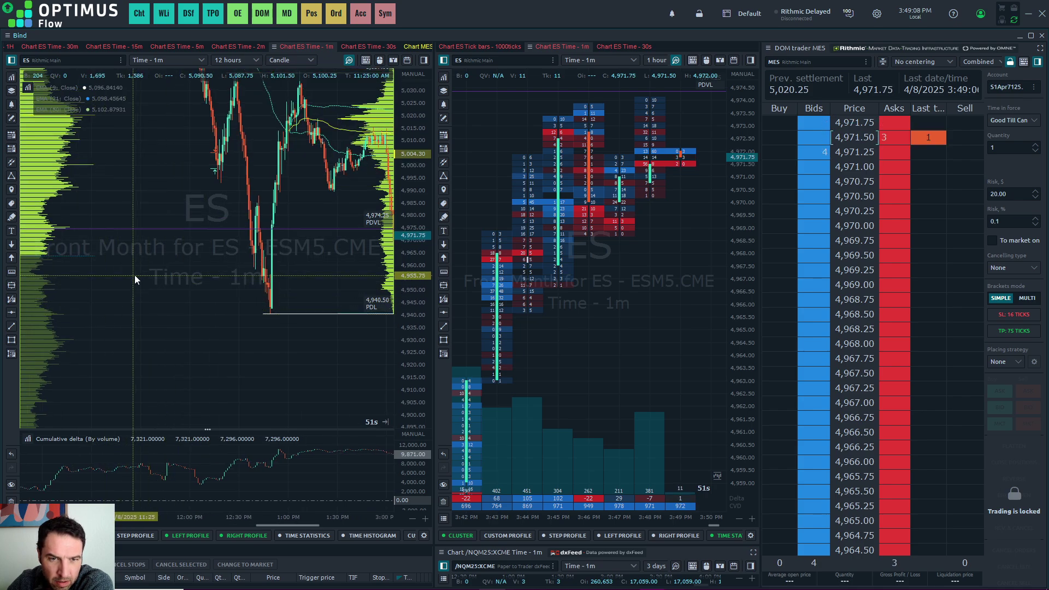
{"action": "scroll", "coordinate": [411, 257], "scroll_direction": "down", "scroll_amount": 3}
{"action": "left_click_drag", "start_coordinate": [169, 329], "coordinate": [168, 373]}
{"action": "left_click_drag", "start_coordinate": [76, 179], "coordinate": [181, 262]}
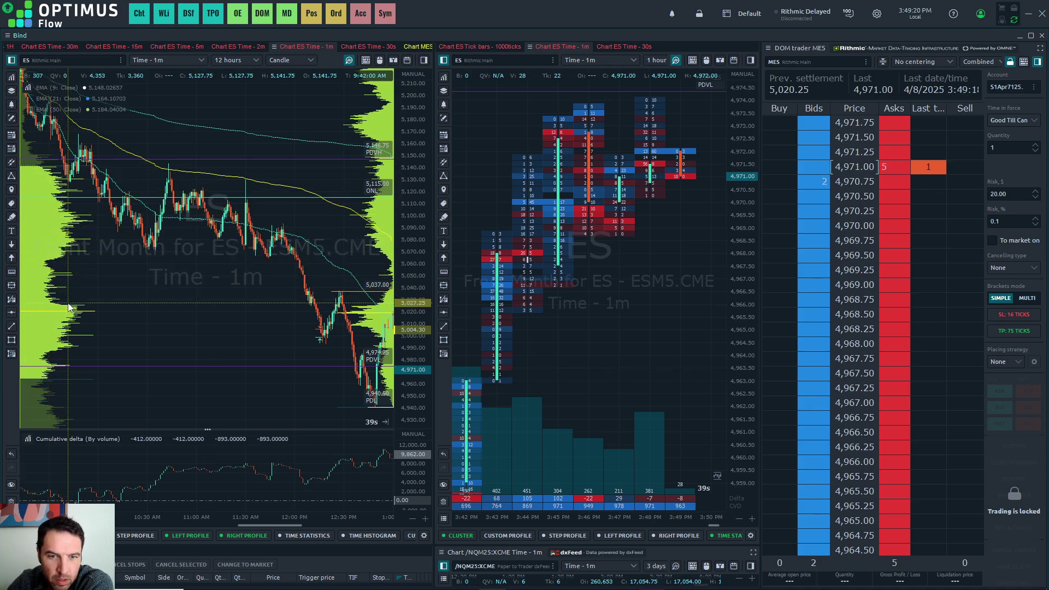
{"action": "left_click_drag", "start_coordinate": [208, 323], "coordinate": [143, 219]}
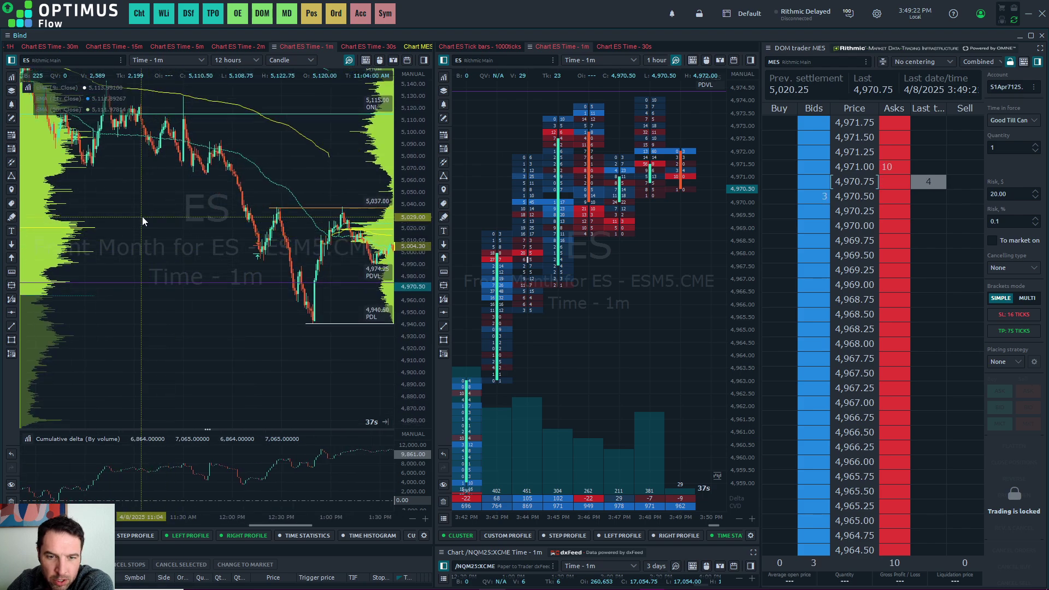
{"action": "left_click_drag", "start_coordinate": [207, 334], "coordinate": [168, 347]}
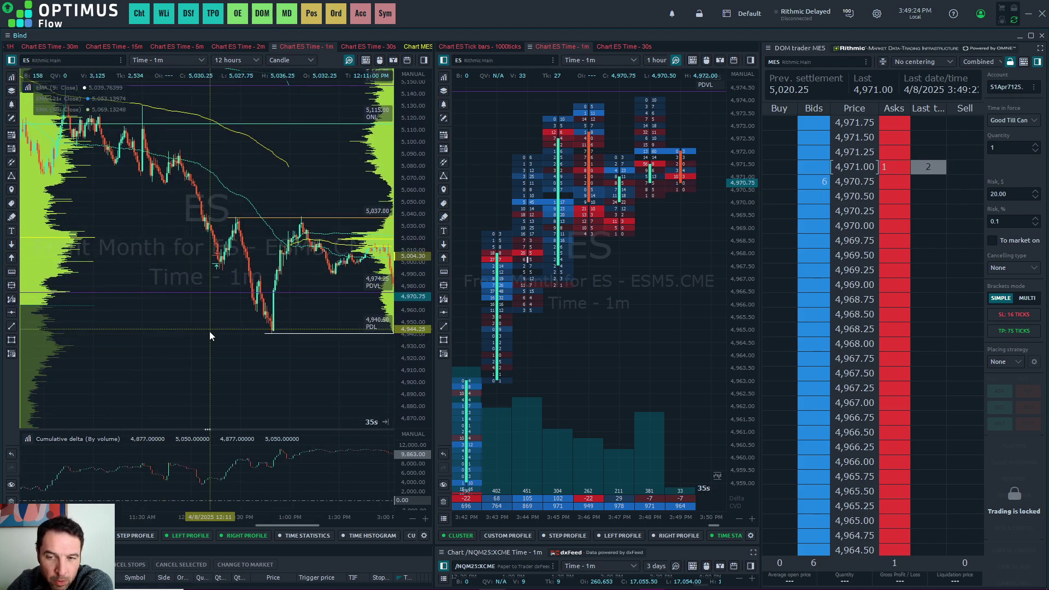
Step: Enlarge the cumulative delta pane beneath the ES 1m chart to about a third of the chart's height
{"action": "scroll", "coordinate": [208, 337], "scroll_direction": "up", "scroll_amount": 3}
{"action": "left_click_drag", "start_coordinate": [156, 356], "coordinate": [202, 350]}
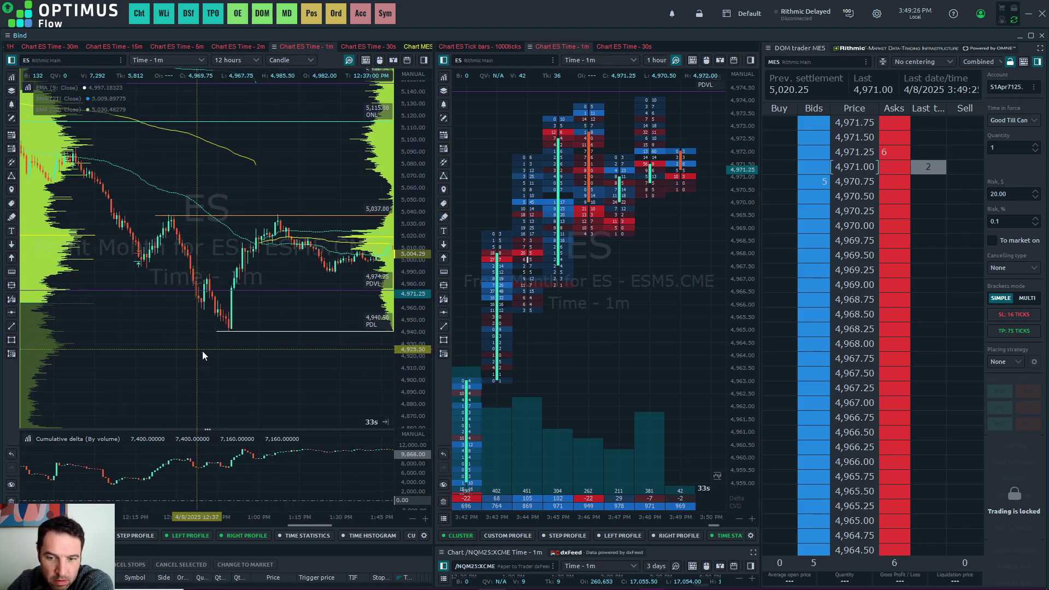
{"action": "left_click_drag", "start_coordinate": [373, 429], "coordinate": [373, 349]}
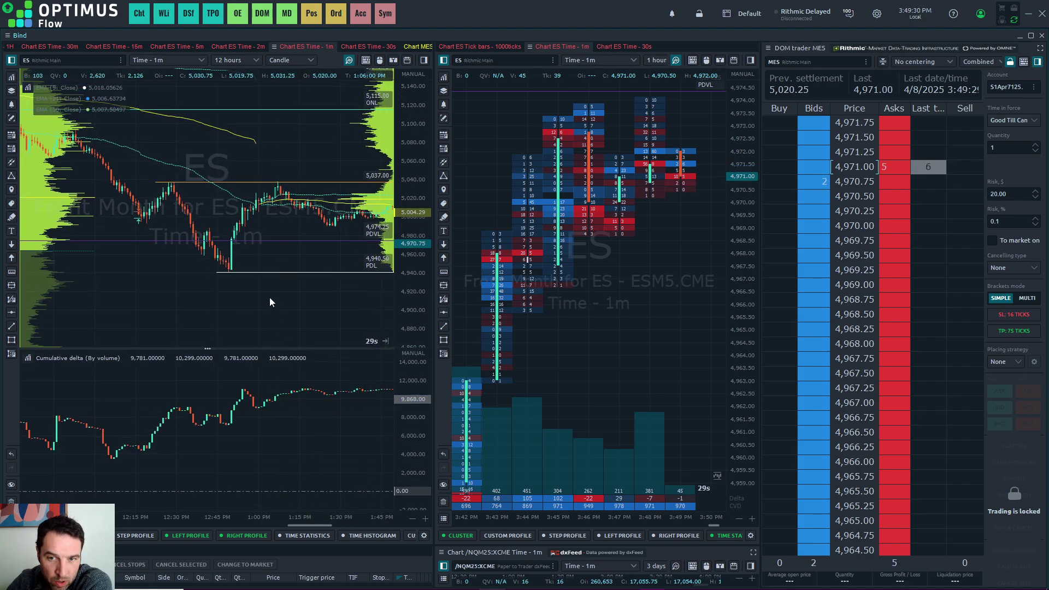
{"action": "left_click_drag", "start_coordinate": [270, 297], "coordinate": [274, 314]}
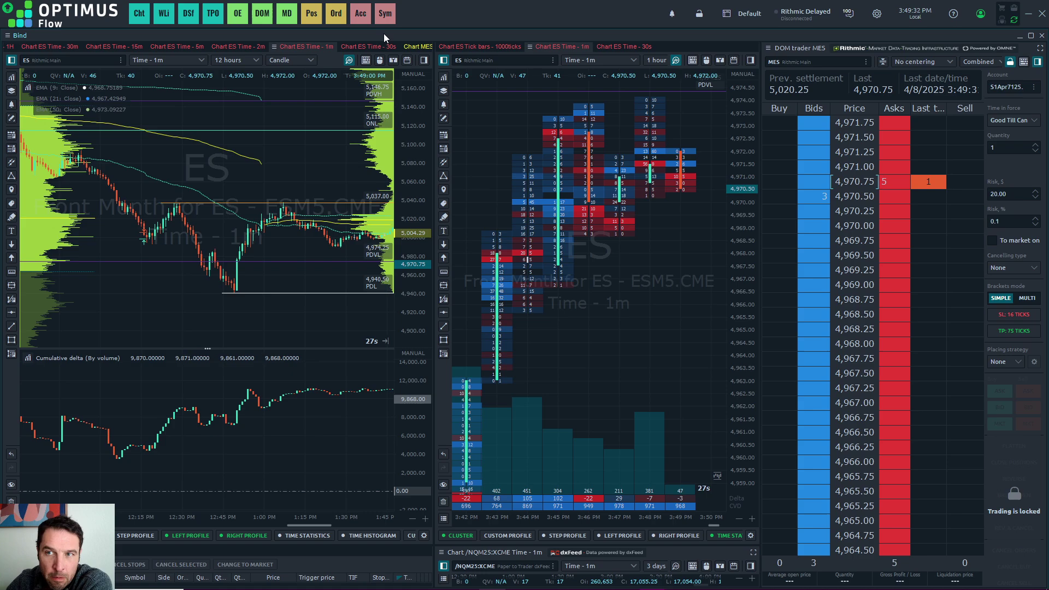
Step: Show the MESM5 5s chart and examine the sell-off into the 12:49 PM low against the cumulative delta
{"action": "left_click", "coordinate": [427, 48]}
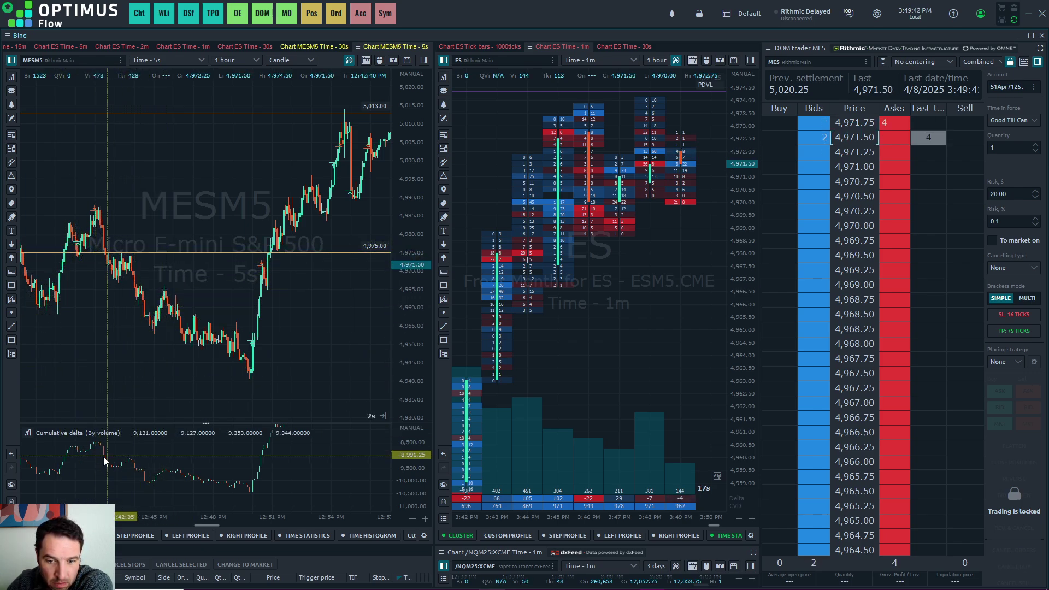
{"action": "scroll", "coordinate": [208, 464], "scroll_direction": "down", "scroll_amount": 2}
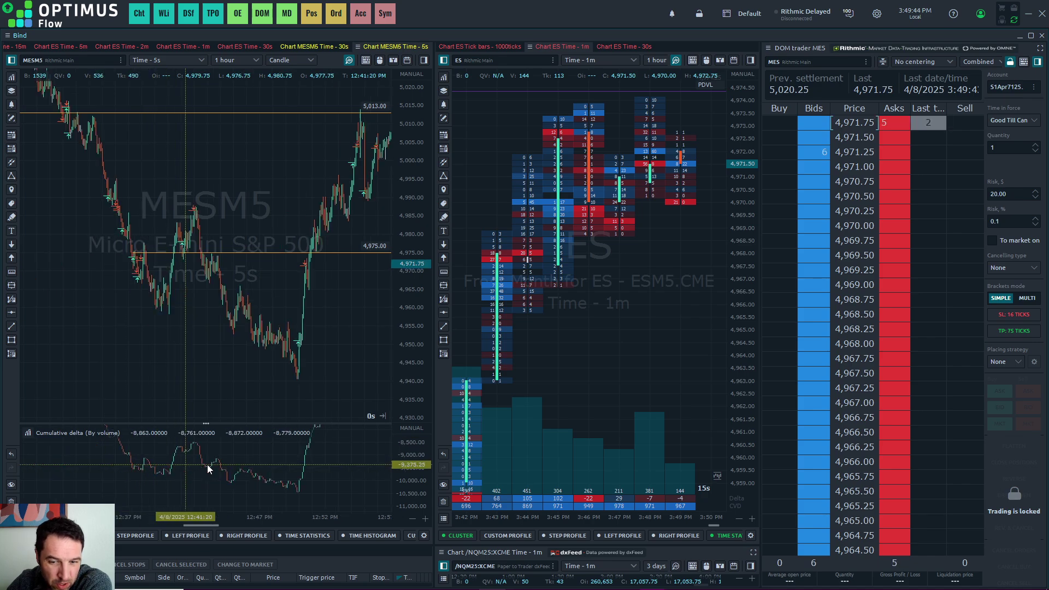
{"action": "scroll", "coordinate": [406, 461], "scroll_direction": "down", "scroll_amount": 5}
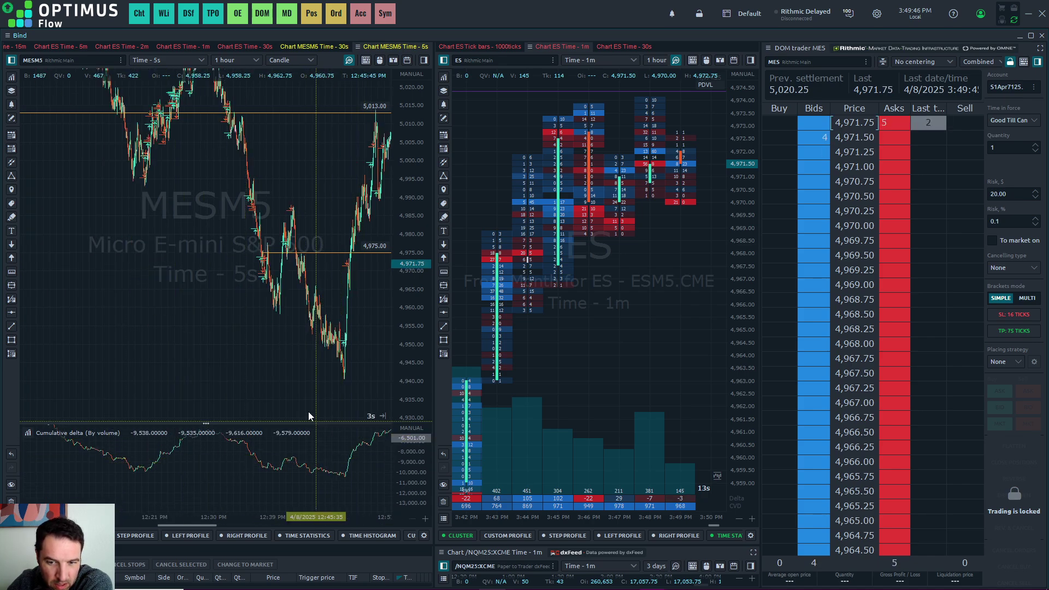
{"action": "left_click_drag", "start_coordinate": [259, 328], "coordinate": [258, 370]}
{"action": "scroll", "coordinate": [293, 383], "scroll_direction": "up", "scroll_amount": 3}
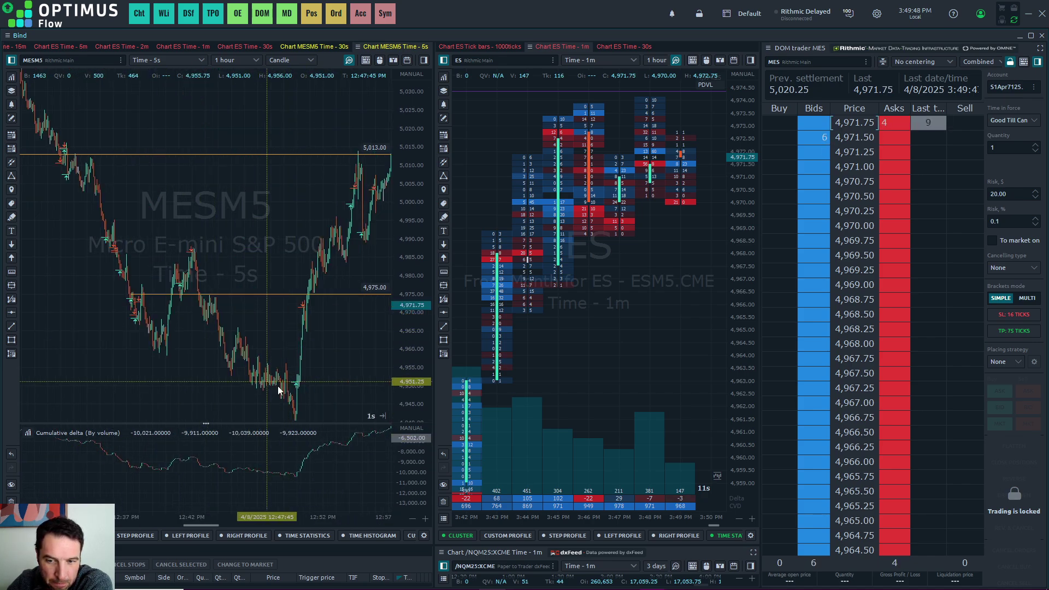
{"action": "left_click_drag", "start_coordinate": [357, 341], "coordinate": [361, 331]}
{"action": "mouse_move", "coordinate": [348, 482]}
{"action": "left_mouse_down"}
{"action": "mouse_move", "coordinate": [348, 448]}
{"action": "mouse_move", "coordinate": [350, 479]}
{"action": "left_mouse_up"}
{"action": "scroll", "coordinate": [400, 437], "scroll_direction": "up", "scroll_amount": 4}
{"action": "scroll", "coordinate": [406, 461], "scroll_direction": "up", "scroll_amount": 2}
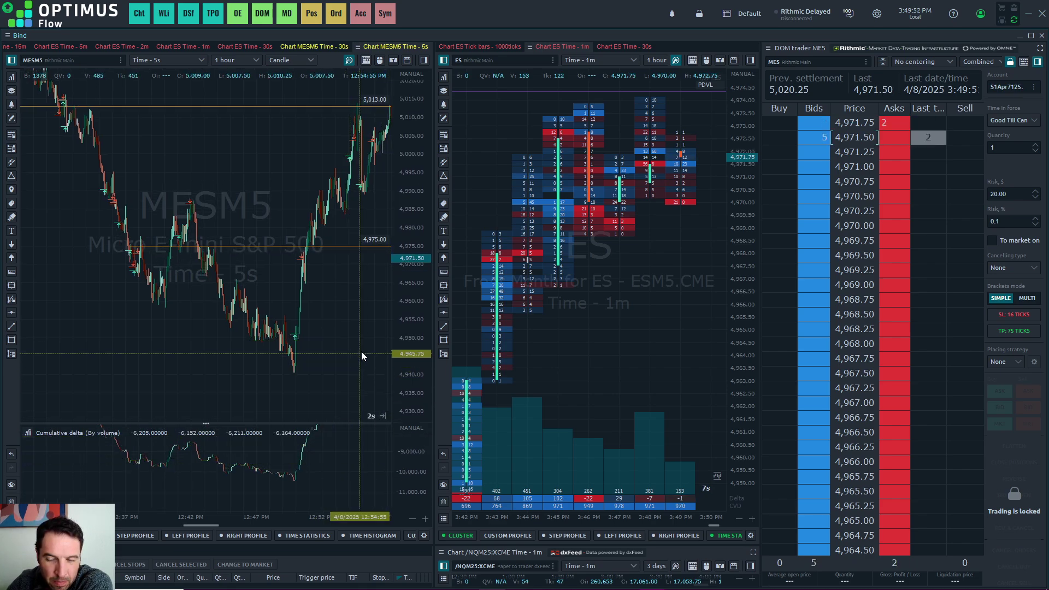
Step: Examine the MESM5 5s rebound from the 12:49 PM low through the 4,975.00 level to the 5,013.00 level
{"action": "left_click_drag", "start_coordinate": [331, 335], "coordinate": [328, 365]}
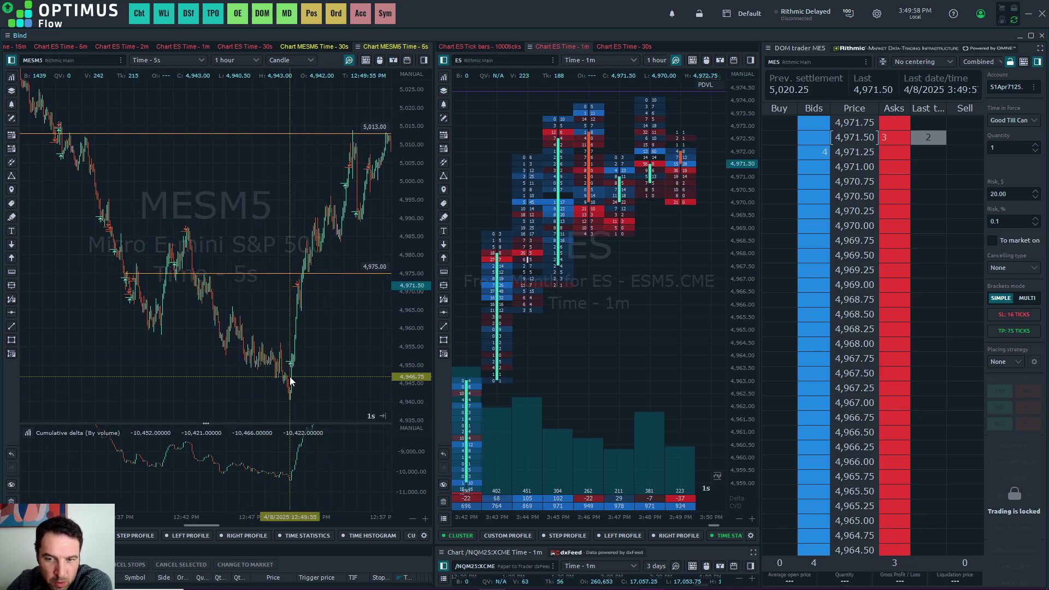
{"action": "scroll", "coordinate": [286, 385], "scroll_direction": "up", "scroll_amount": 3}
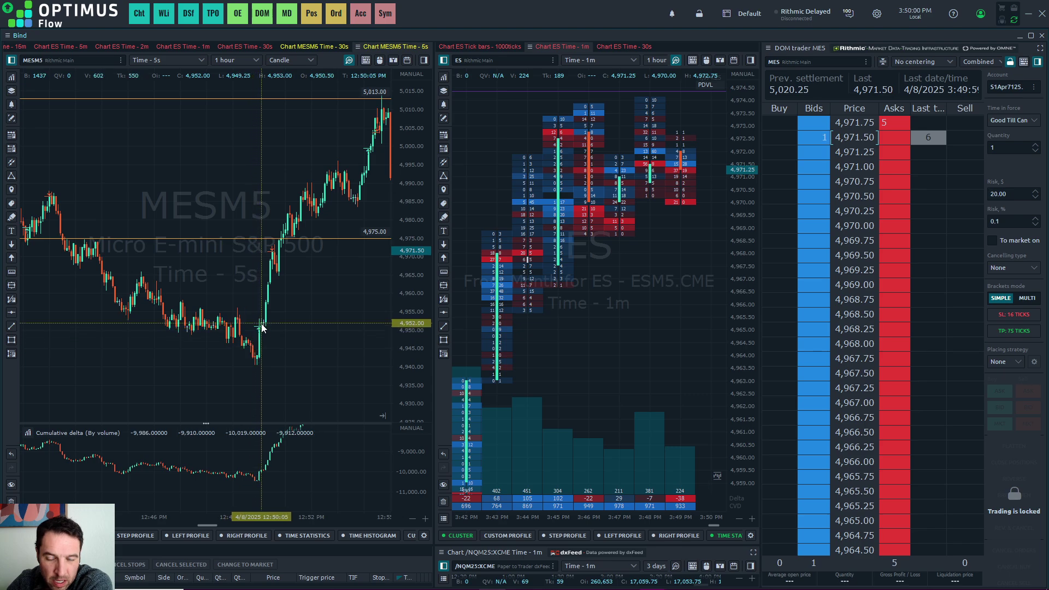
{"action": "left_click_drag", "start_coordinate": [287, 321], "coordinate": [260, 361]}
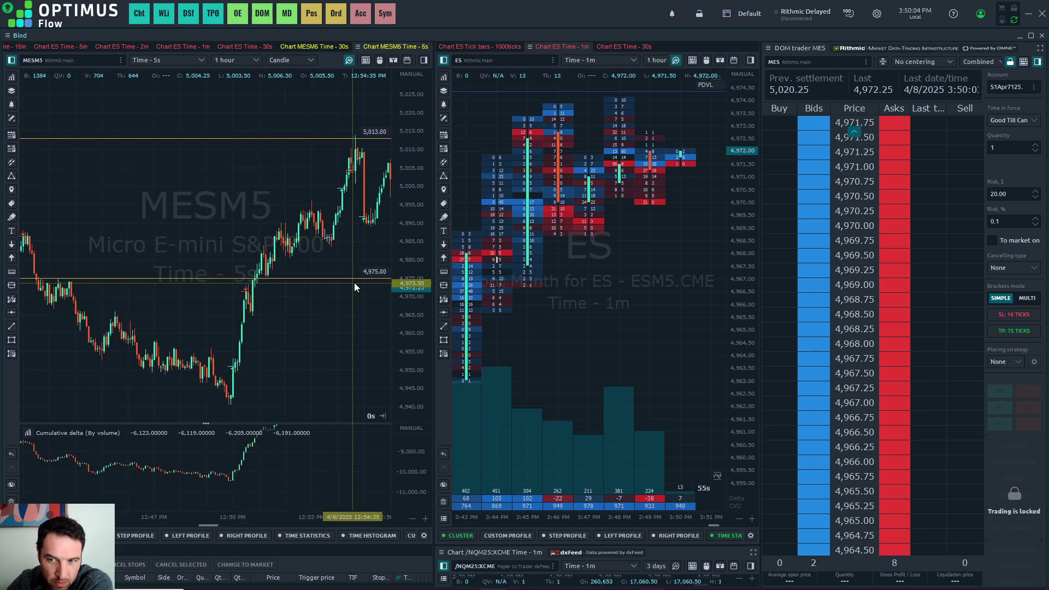
{"action": "left_click_drag", "start_coordinate": [340, 300], "coordinate": [295, 357]}
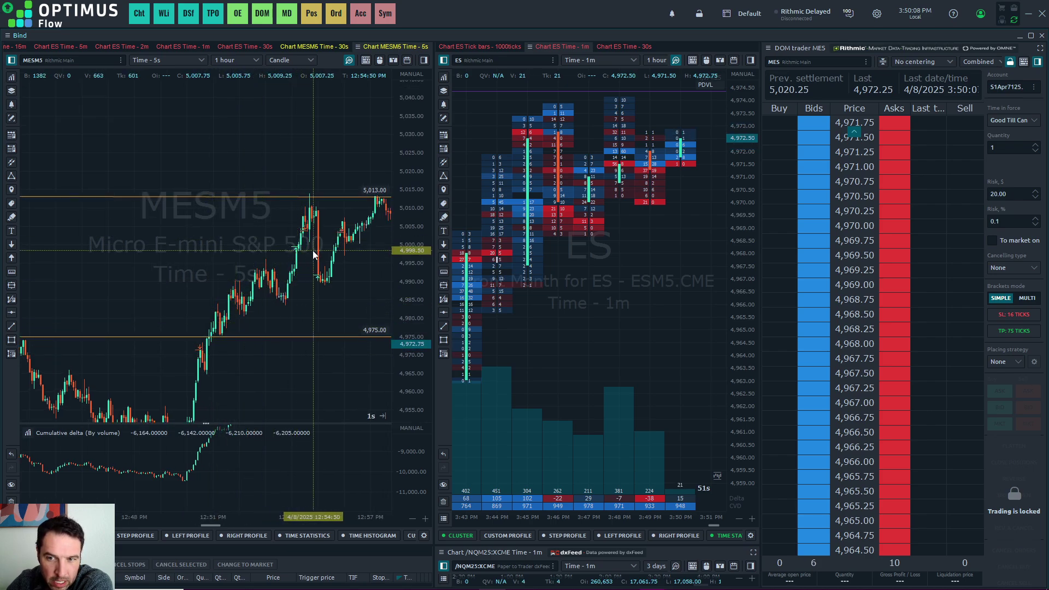
{"action": "left_click_drag", "start_coordinate": [314, 250], "coordinate": [288, 257]}
{"action": "left_click_drag", "start_coordinate": [352, 316], "coordinate": [352, 273]}
Step: Examine the ES 1m footprint's bid and ask clusters between 12:44 and 12:50 PM above the PDL level
{"action": "left_click_drag", "start_coordinate": [504, 344], "coordinate": [637, 260]}
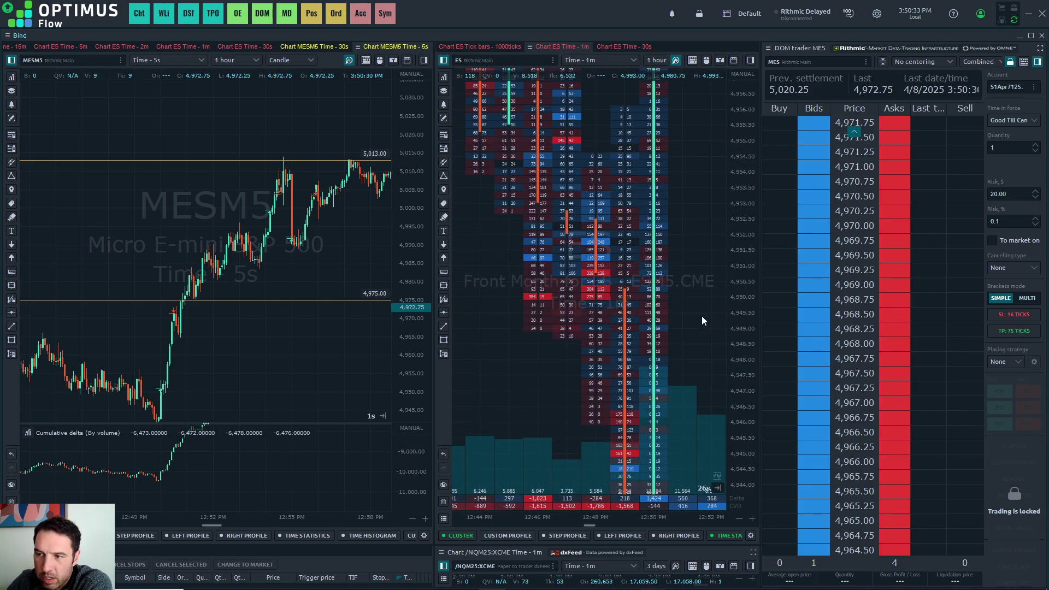
{"action": "left_click_drag", "start_coordinate": [720, 318], "coordinate": [708, 271]}
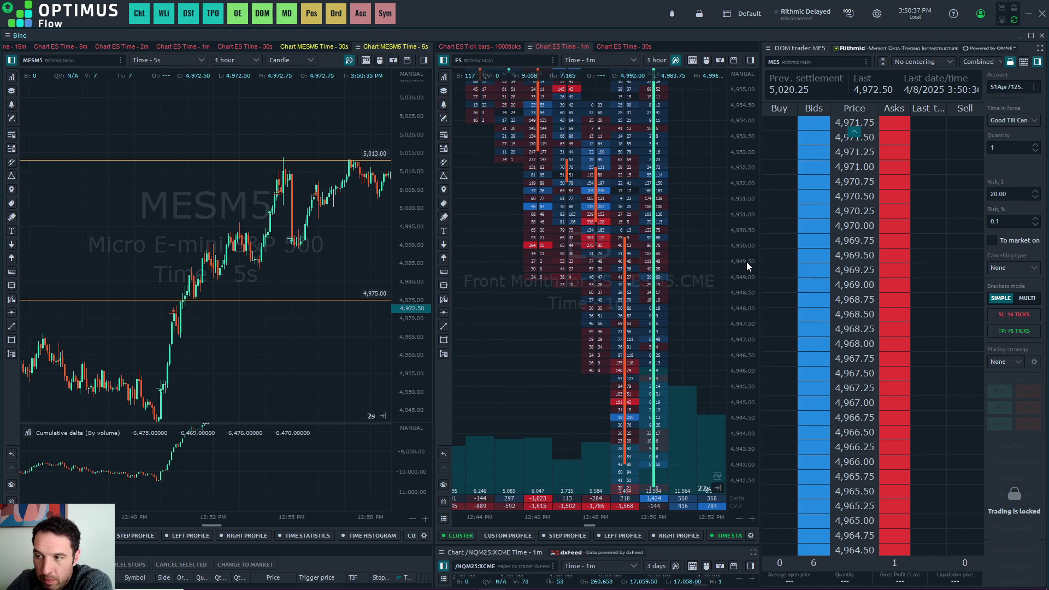
{"action": "scroll", "coordinate": [745, 264], "scroll_direction": "down", "scroll_amount": 3}
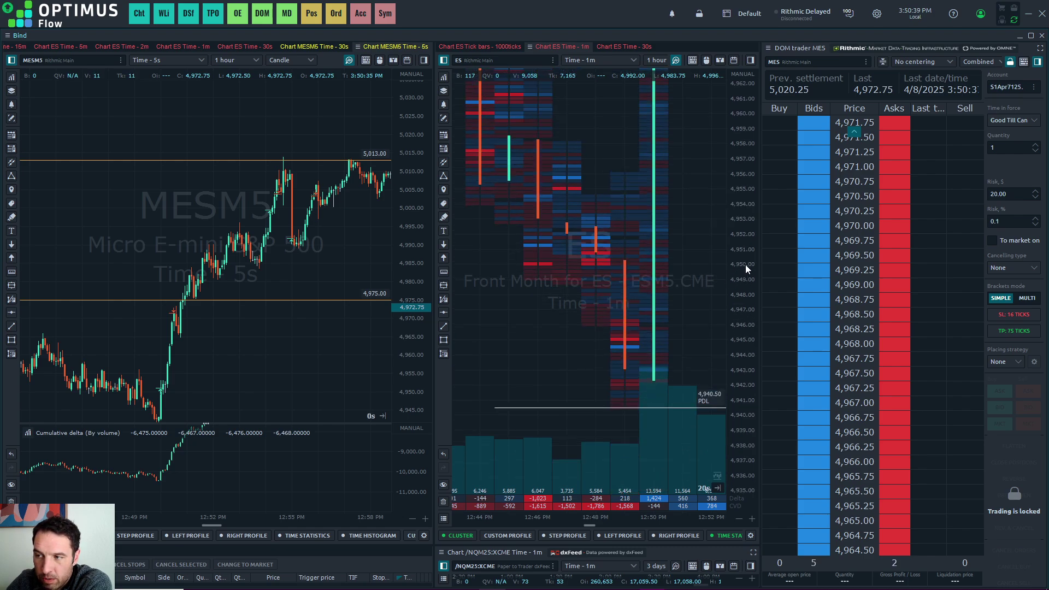
{"action": "scroll", "coordinate": [744, 268], "scroll_direction": "down", "scroll_amount": 2}
{"action": "scroll", "coordinate": [644, 292], "scroll_direction": "up", "scroll_amount": 4}
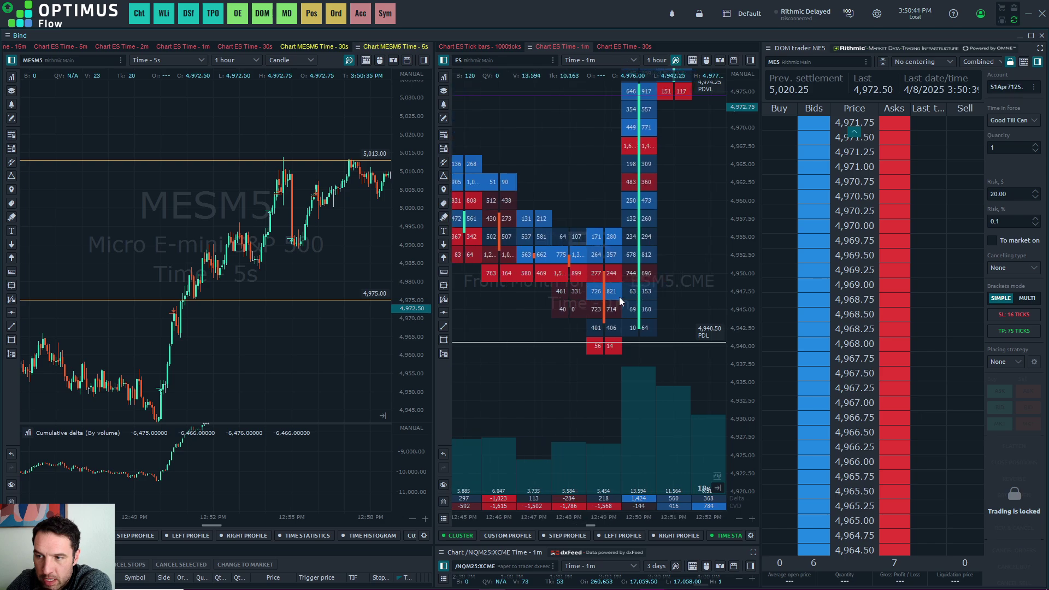
{"action": "scroll", "coordinate": [602, 303], "scroll_direction": "up", "scroll_amount": 1}
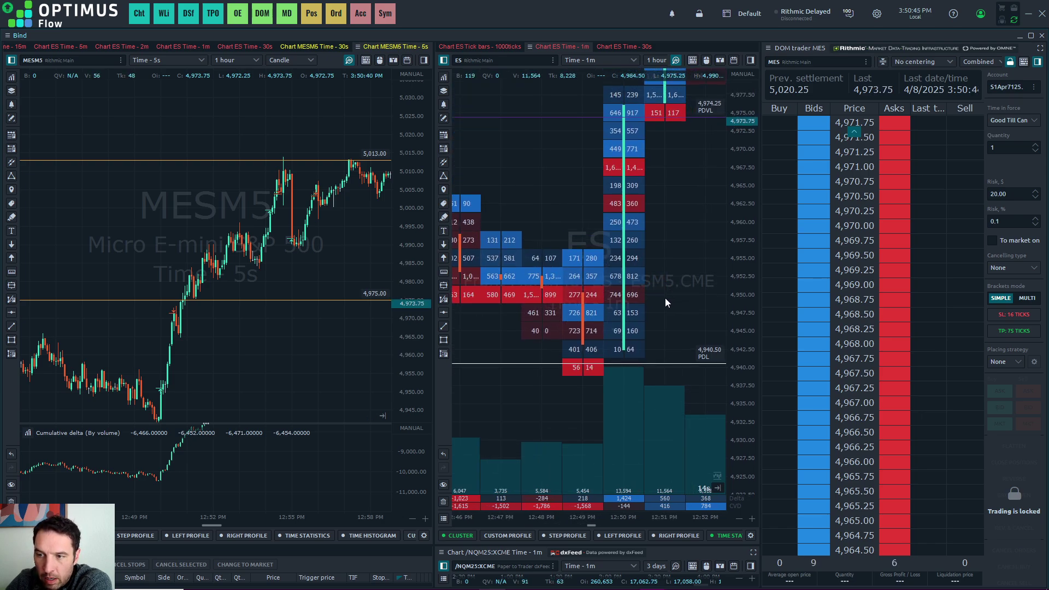
{"action": "left_click_drag", "start_coordinate": [509, 319], "coordinate": [589, 334]}
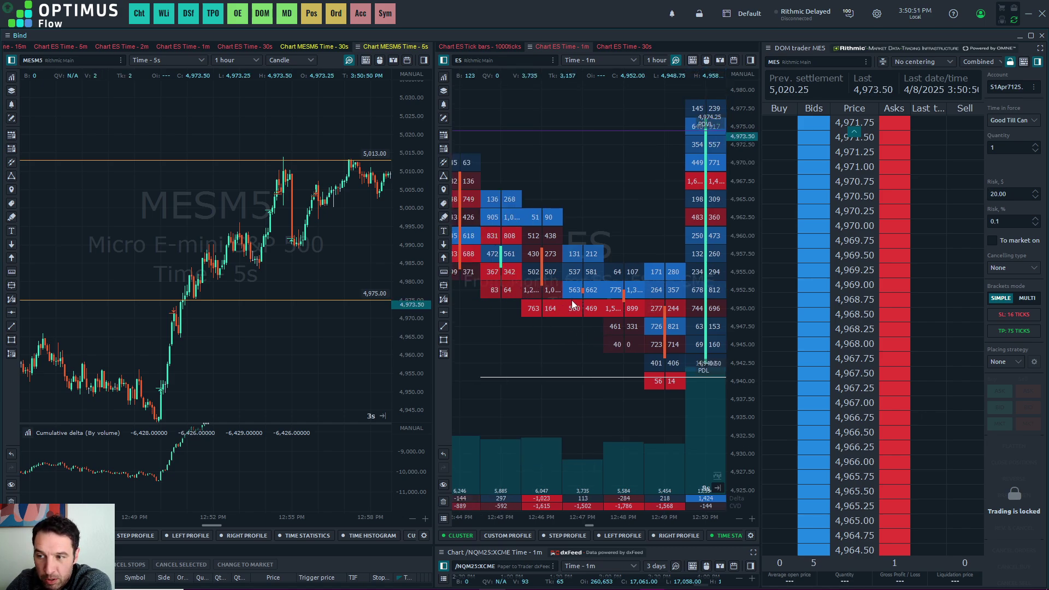
Step: Mark a rectangular zone from about 4,952.00 to 4,950.00 over the 12:48 PM clusters on the ES 1m footprint
{"action": "scroll", "coordinate": [747, 270], "scroll_direction": "up", "scroll_amount": 5}
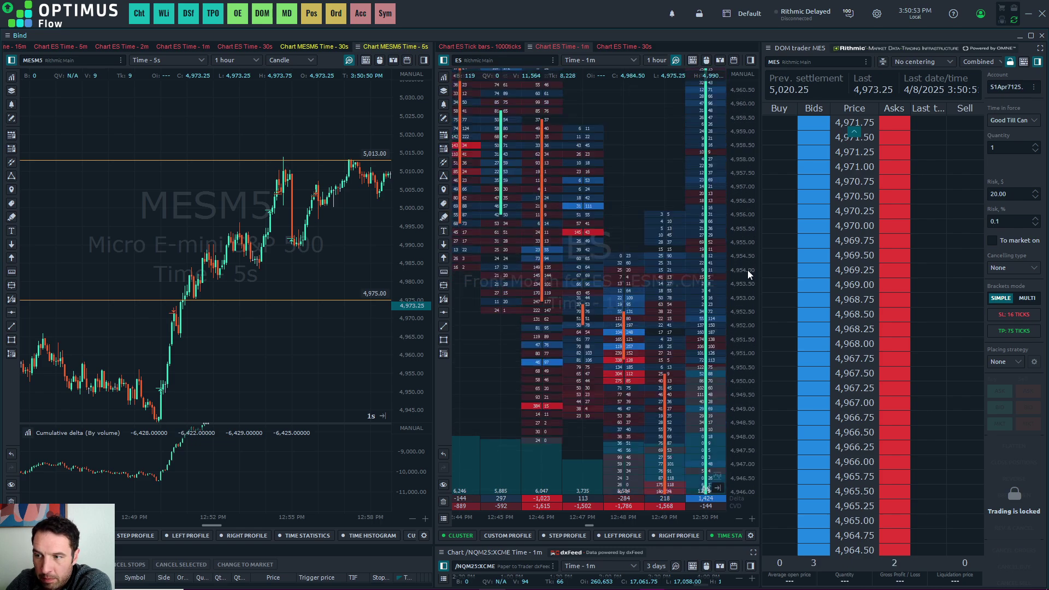
{"action": "left_click_drag", "start_coordinate": [629, 338], "coordinate": [555, 160]}
{"action": "scroll", "coordinate": [714, 271], "scroll_direction": "down", "scroll_amount": 1}
{"action": "scroll", "coordinate": [743, 256], "scroll_direction": "down", "scroll_amount": 5}
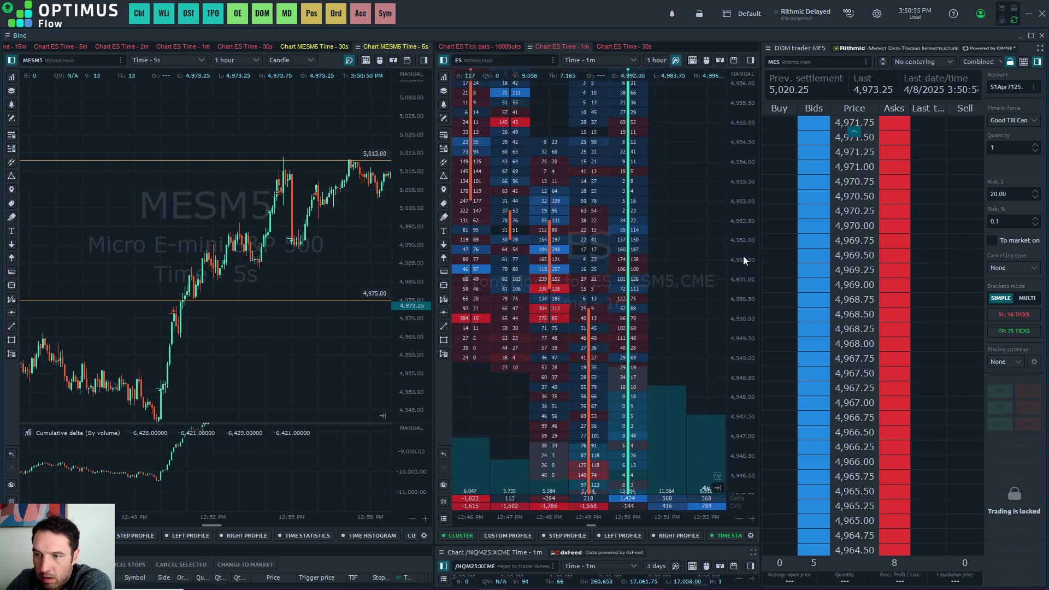
{"action": "left_click", "coordinate": [443, 339]}
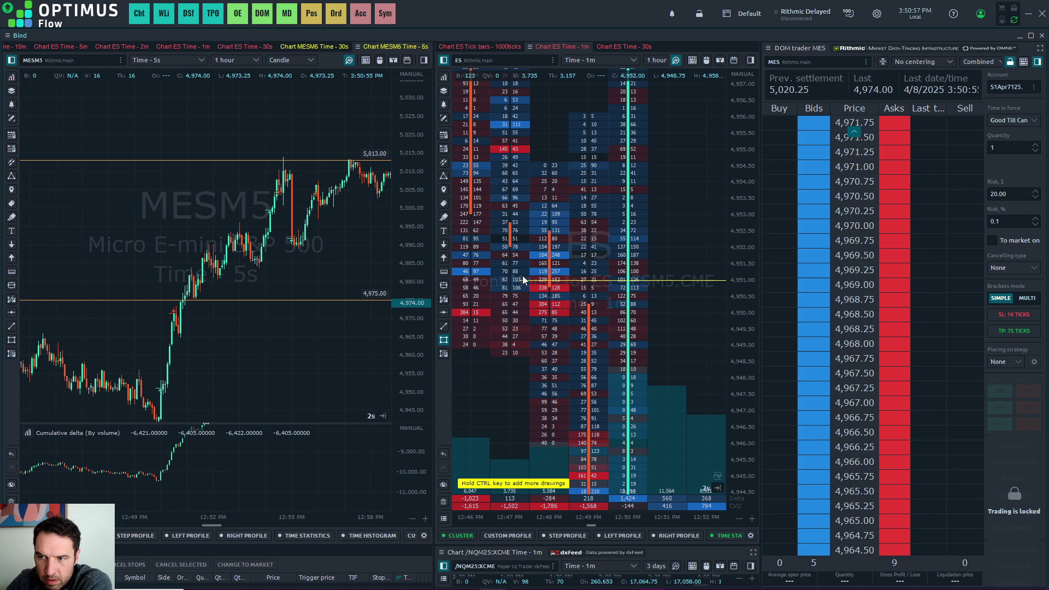
{"action": "mouse_move", "coordinate": [533, 257]}
{"action": "left_mouse_down"}
{"action": "mouse_move", "coordinate": [556, 313]}
{"action": "mouse_move", "coordinate": [515, 326]}
{"action": "mouse_move", "coordinate": [513, 352]}
{"action": "left_mouse_up"}
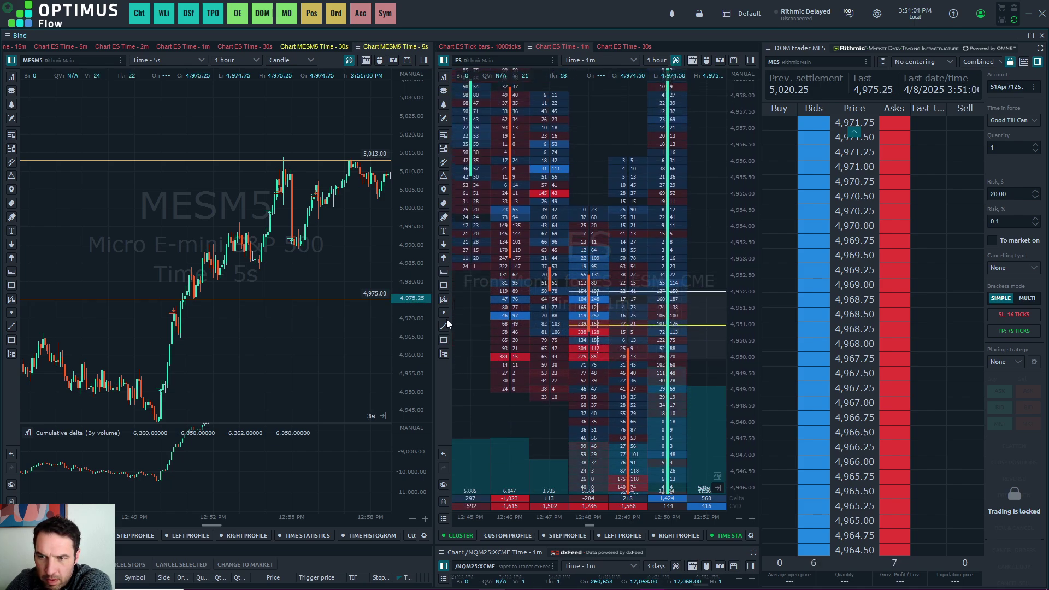
Step: Mark a second rectangular zone from about 4,954.50 to 4,952.50 over the 12:46 PM clusters on the ES 1m footprint
{"action": "left_click", "coordinate": [444, 339]}
{"action": "left_click_drag", "start_coordinate": [495, 210], "coordinate": [514, 275]}
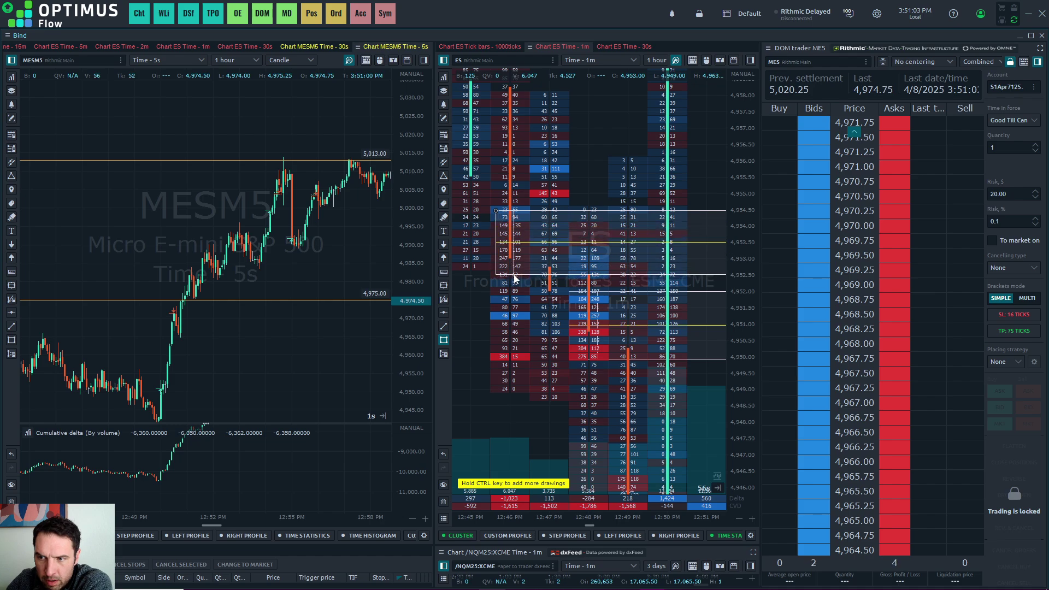
{"action": "left_click", "coordinate": [488, 330]}
{"action": "left_click_drag", "start_coordinate": [520, 339], "coordinate": [493, 323]}
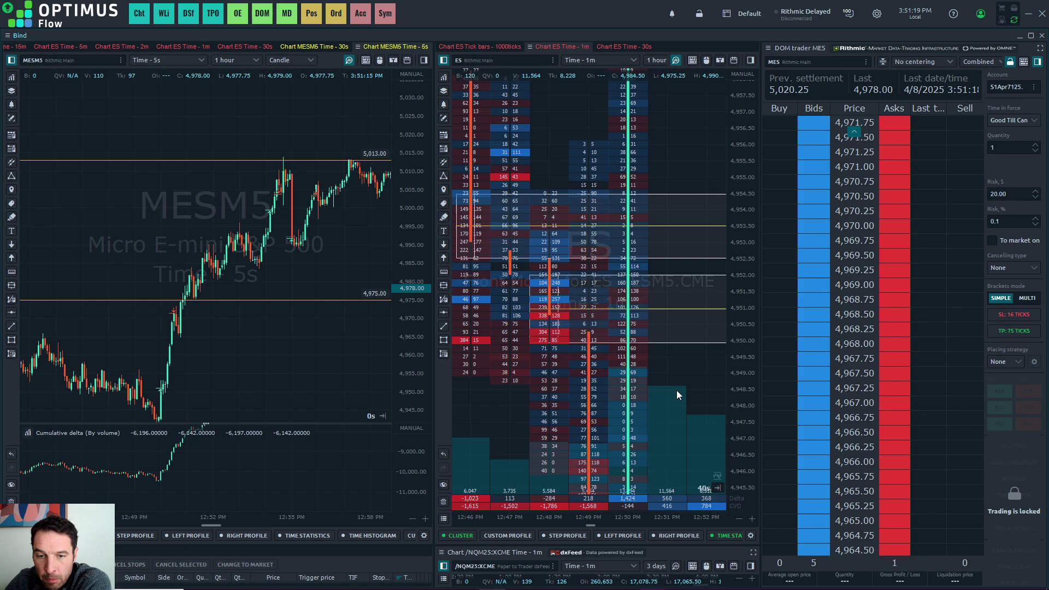
Step: Examine the ES 1m footprint's rebound above the marked zones up to 12:58 PM, and show the ES 1m chart with cumulative delta
{"action": "left_click_drag", "start_coordinate": [254, 383], "coordinate": [250, 328]}
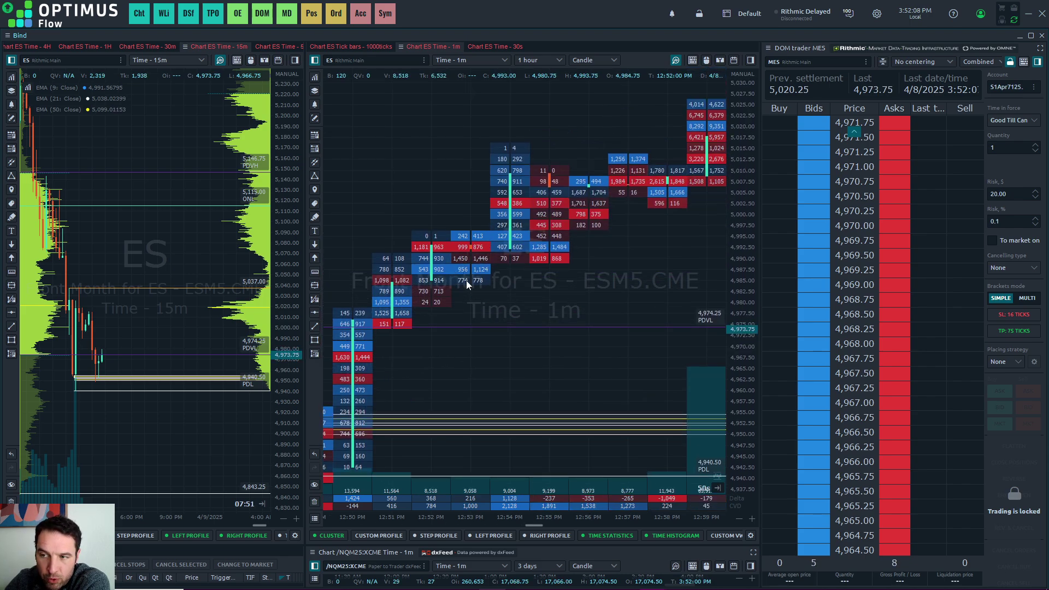
{"action": "left_click_drag", "start_coordinate": [604, 278], "coordinate": [582, 332]}
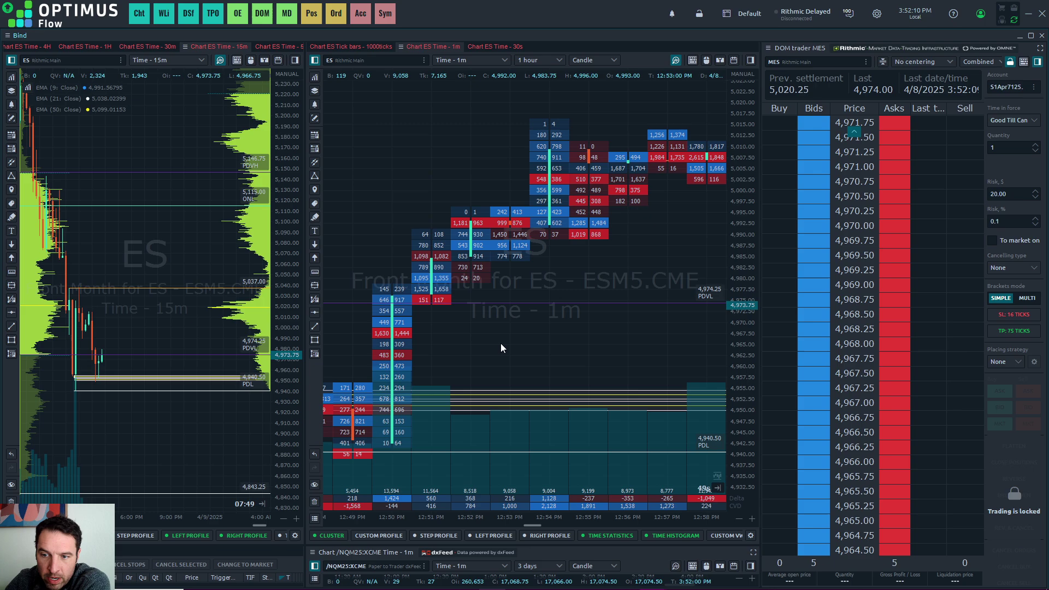
{"action": "left_click_drag", "start_coordinate": [500, 343], "coordinate": [499, 275]}
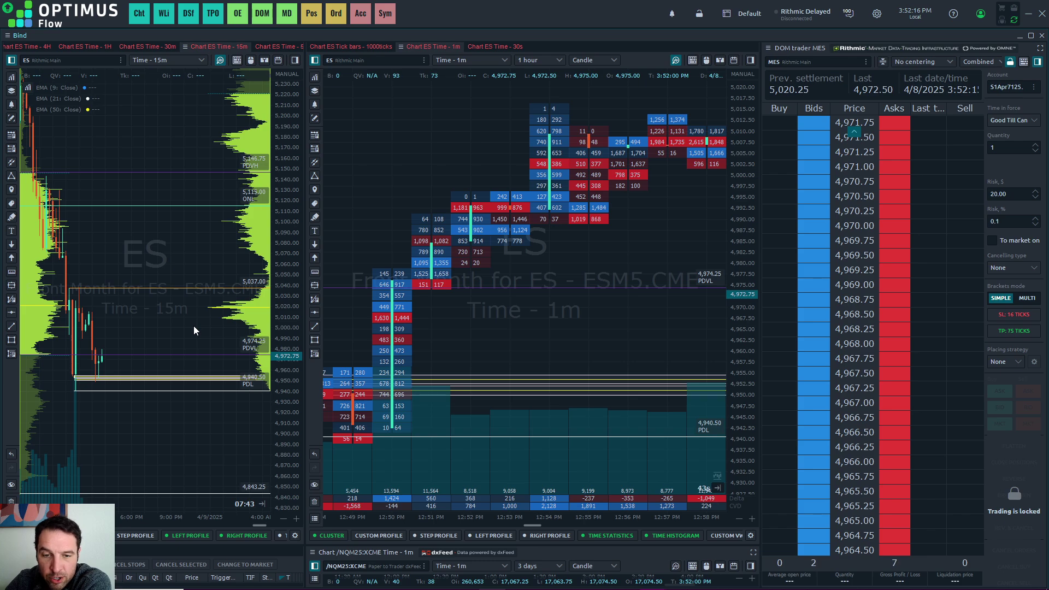
{"action": "left_click", "coordinate": [290, 47]}
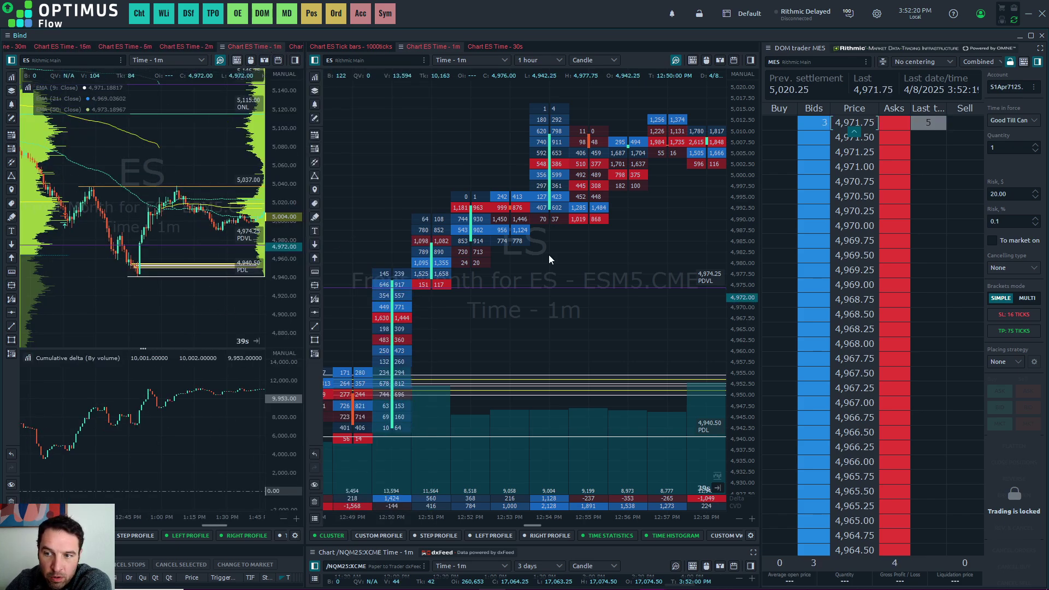
Step: Examine the ES 1m footprint's individual bid and ask price levels between 12:51 and 12:55 PM around 4,990.00
{"action": "scroll", "coordinate": [733, 250], "scroll_direction": "up", "scroll_amount": 3}
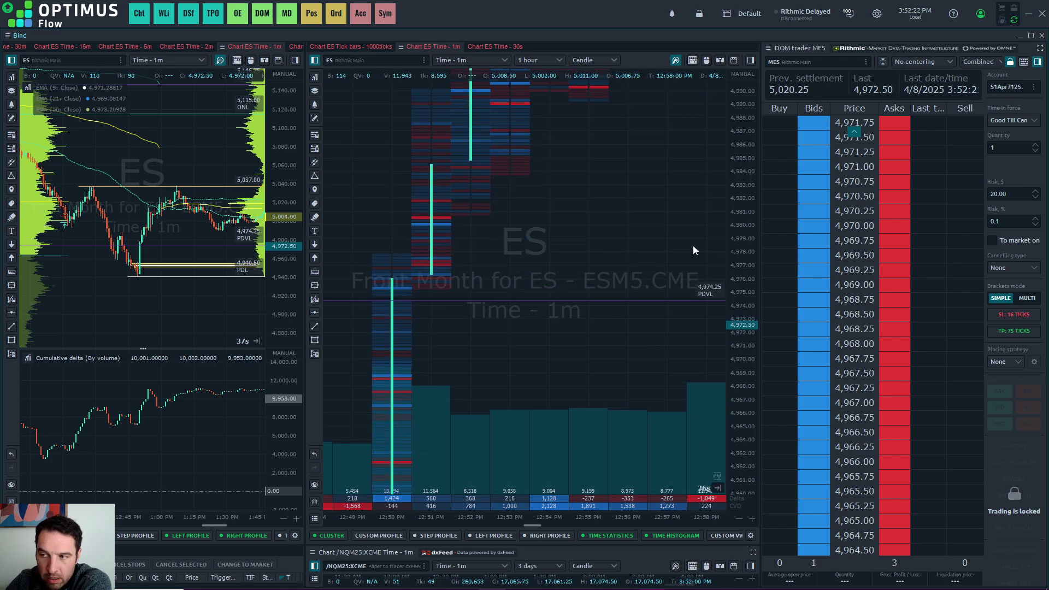
{"action": "left_click_drag", "start_coordinate": [664, 247], "coordinate": [677, 472]}
{"action": "scroll", "coordinate": [750, 274], "scroll_direction": "up", "scroll_amount": 2}
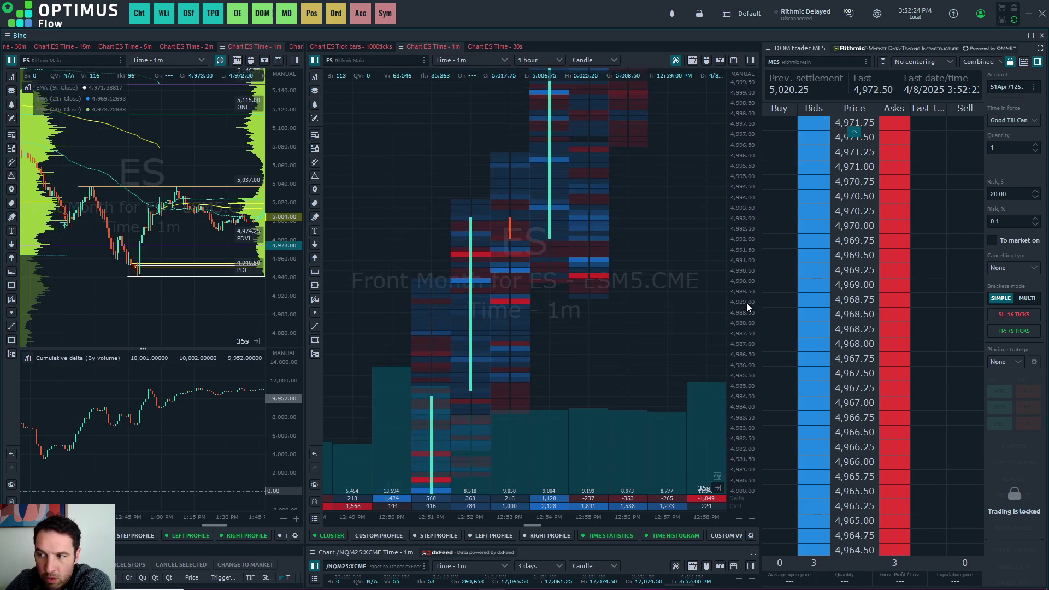
{"action": "scroll", "coordinate": [746, 303], "scroll_direction": "up", "scroll_amount": 1}
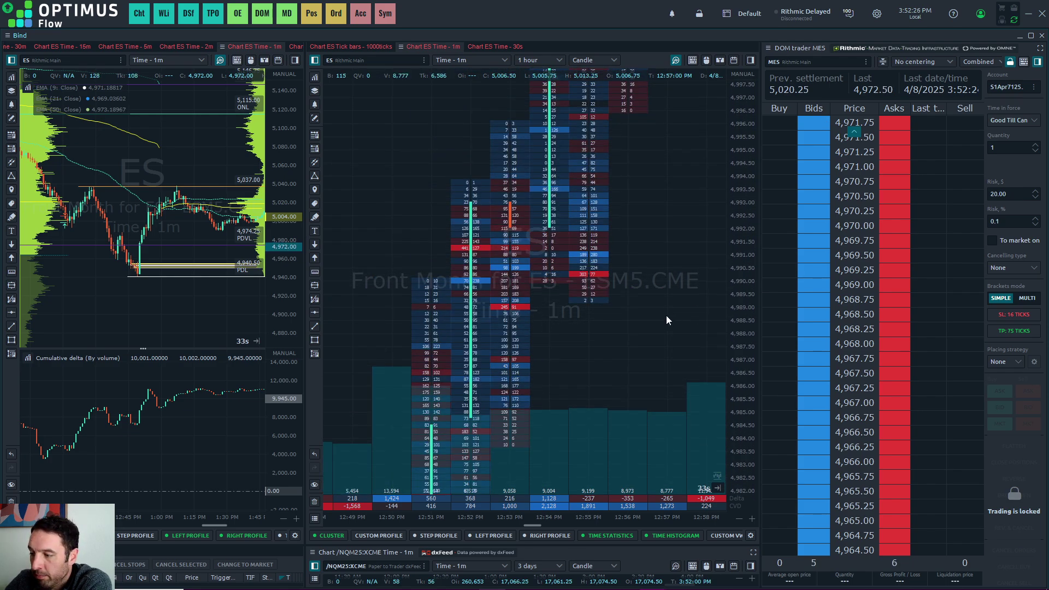